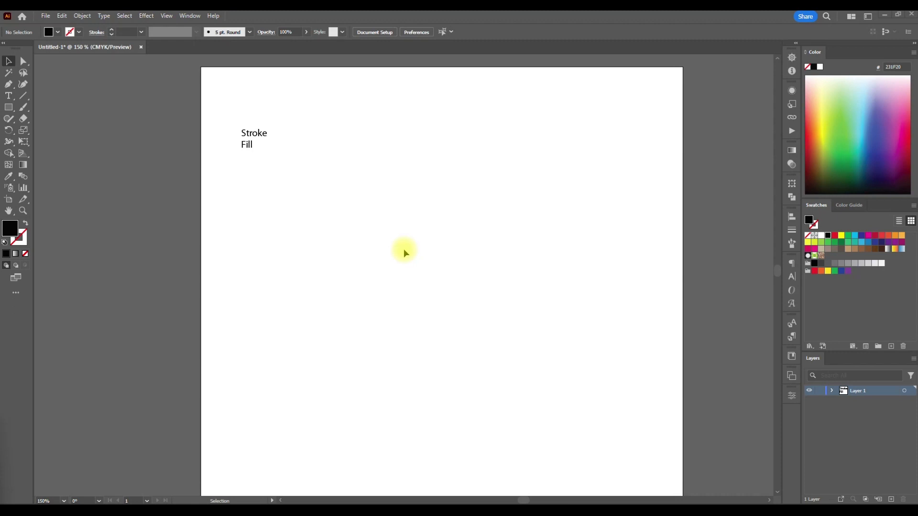
- Draw a horizontal line segment about 67 mm long below and to the right of the "Stroke / Fill" text
{"action": "scroll", "coordinate": [404, 252], "scroll_direction": "up", "scroll_amount": 1}
{"action": "scroll", "coordinate": [403, 251], "scroll_direction": "down", "scroll_amount": 1}
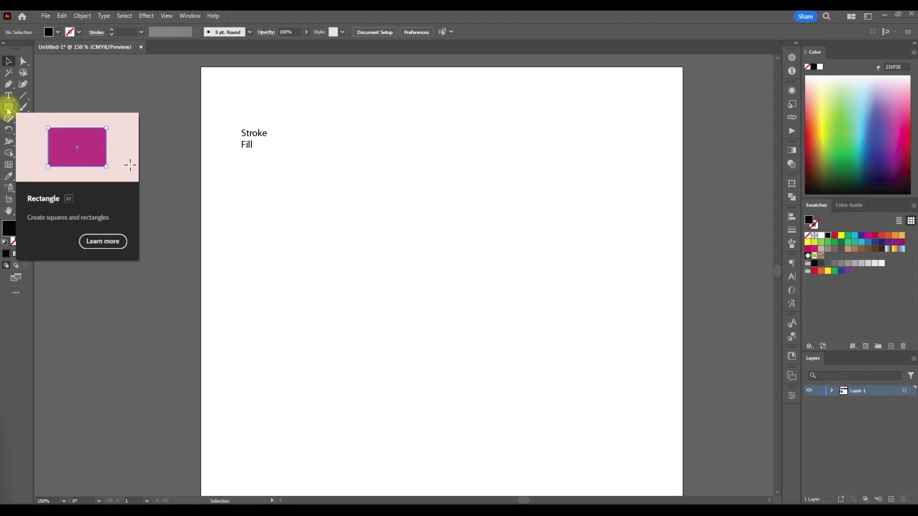
{"action": "key", "text": "backslash"}
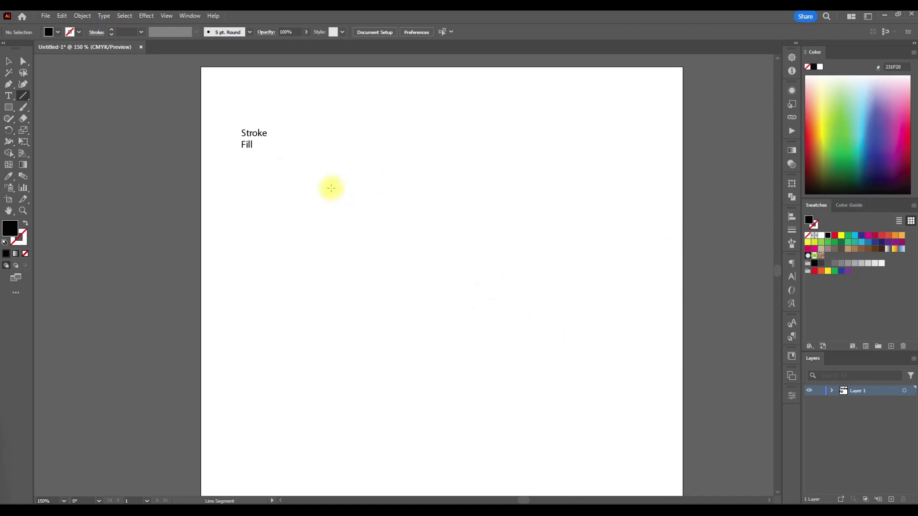
{"action": "left_click_drag", "start_coordinate": [331, 188], "coordinate": [485, 188]}
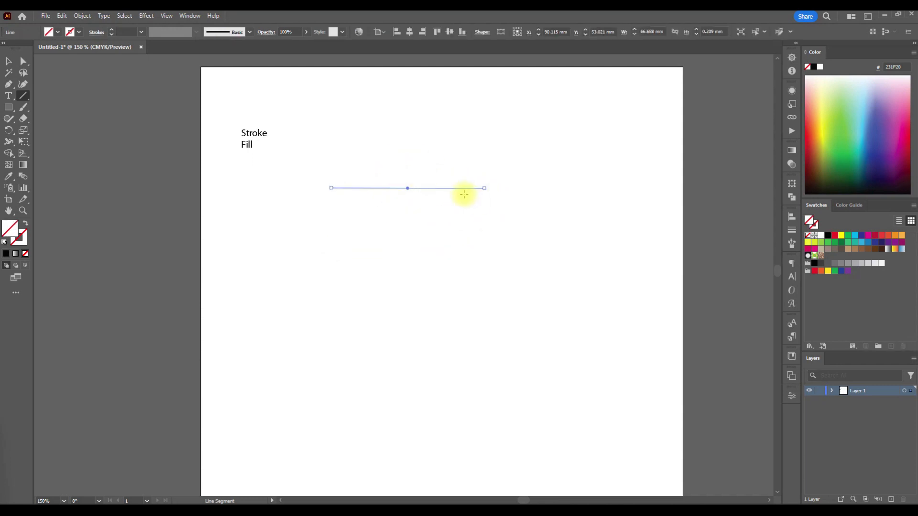
- Examine how the unstroked line looks at different zoom levels, both selected and deselected
{"action": "scroll", "coordinate": [428, 176], "scroll_direction": "up", "scroll_amount": 2}
{"action": "scroll", "coordinate": [379, 202], "scroll_direction": "up", "scroll_amount": 1}
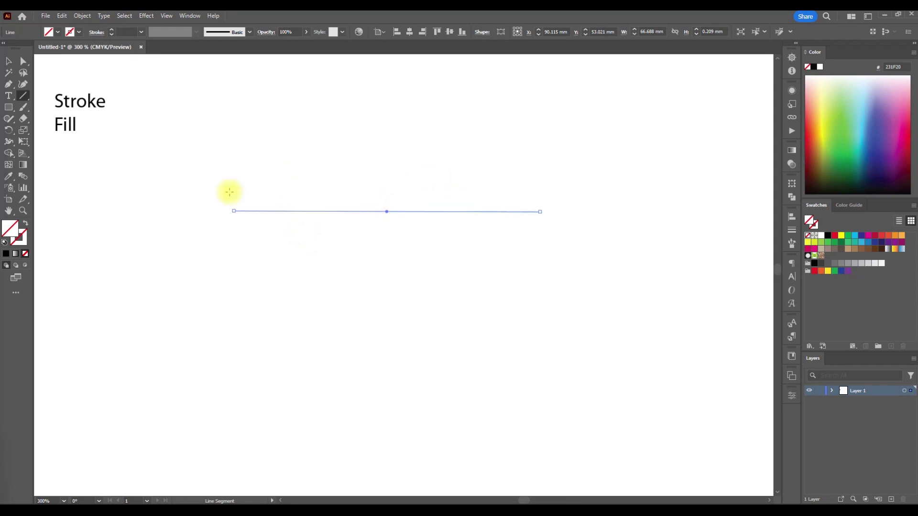
{"action": "left_click", "coordinate": [8, 61]}
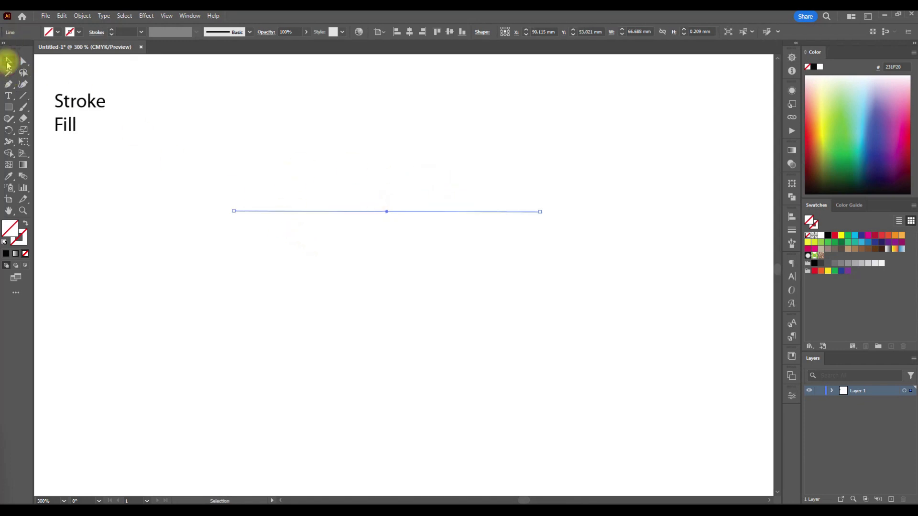
{"action": "left_click", "coordinate": [343, 265]}
{"action": "left_click_drag", "start_coordinate": [349, 151], "coordinate": [457, 312]}
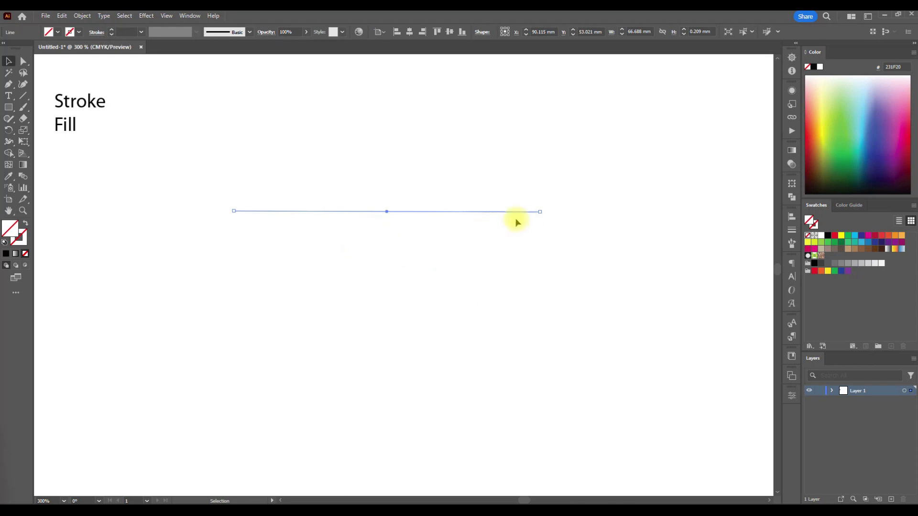
{"action": "scroll", "coordinate": [360, 210], "scroll_direction": "up", "scroll_amount": 2}
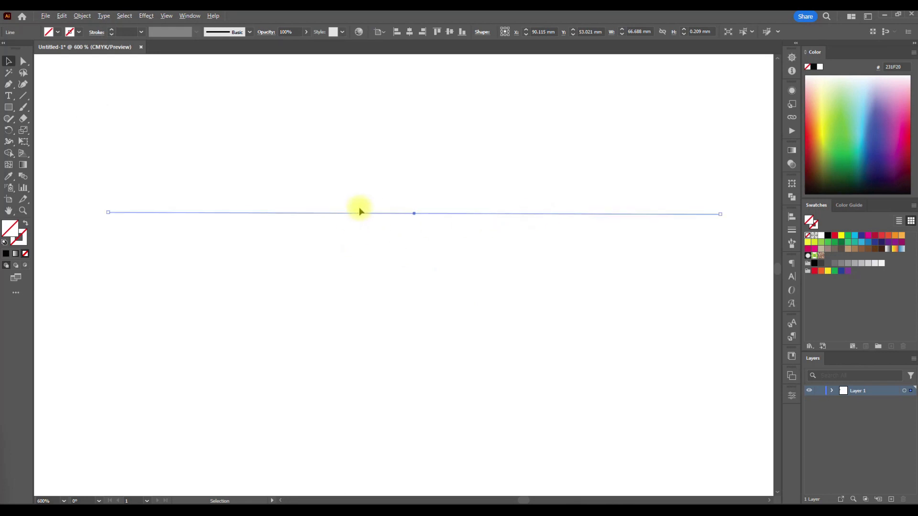
{"action": "scroll", "coordinate": [438, 244], "scroll_direction": "down", "scroll_amount": 1}
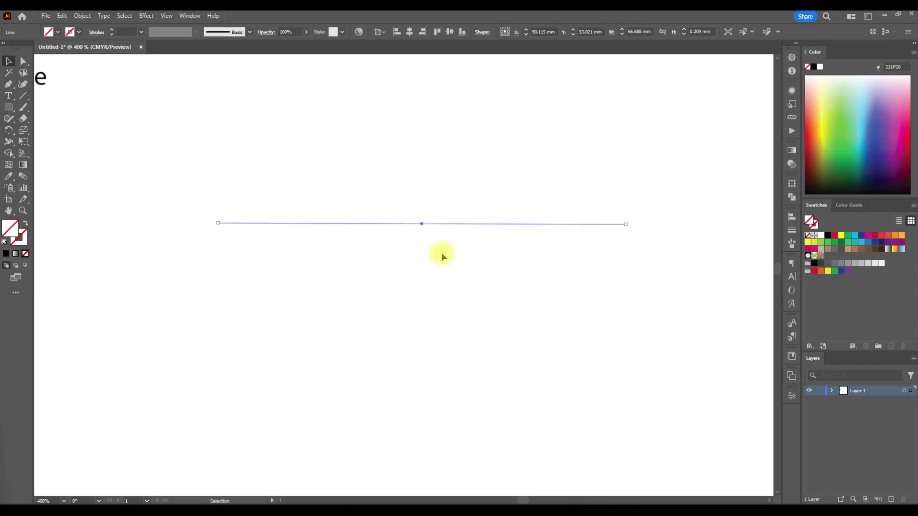
{"action": "left_click", "coordinate": [634, 229]}
{"action": "scroll", "coordinate": [596, 303], "scroll_direction": "down", "scroll_amount": 3}
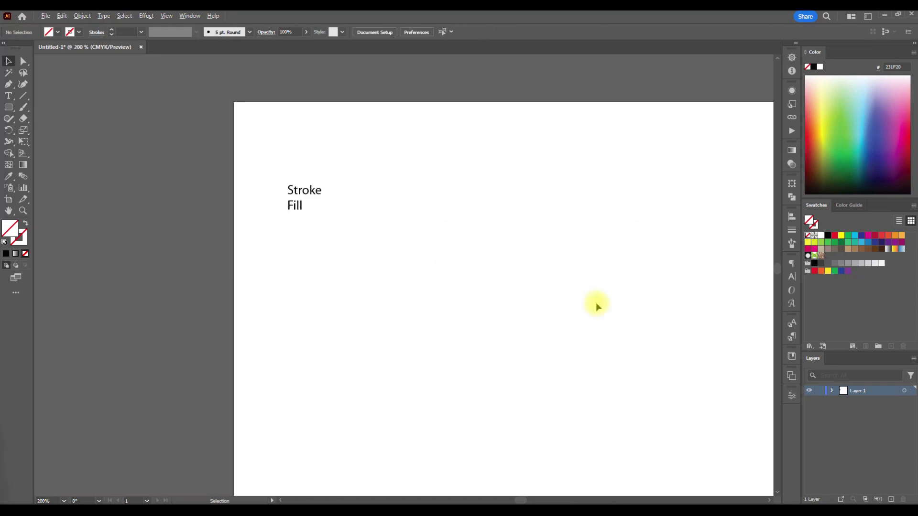
{"action": "scroll", "coordinate": [467, 311], "scroll_direction": "right", "scroll_amount": 3}
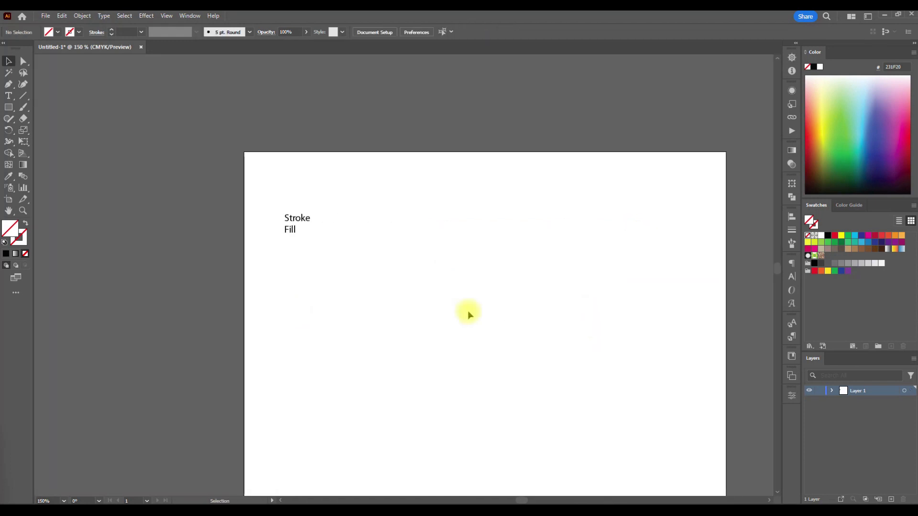
- Move the unstroked line to about X 104 mm, Y 63 mm on the artboard, keeping it selected
{"action": "left_click_drag", "start_coordinate": [523, 349], "coordinate": [446, 194]}
{"action": "left_click_drag", "start_coordinate": [491, 273], "coordinate": [469, 126]}
{"action": "scroll", "coordinate": [480, 205], "scroll_direction": "up", "scroll_amount": 1}
{"action": "scroll", "coordinate": [481, 208], "scroll_direction": "up", "scroll_amount": 2}
{"action": "left_click", "coordinate": [478, 212]}
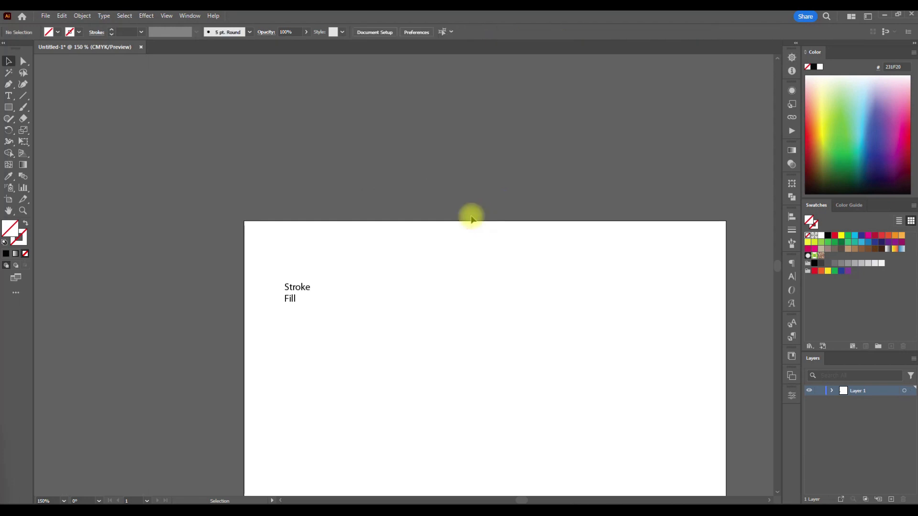
{"action": "left_click_drag", "start_coordinate": [405, 151], "coordinate": [498, 365]}
{"action": "left_click", "coordinate": [410, 143]}
{"action": "scroll", "coordinate": [498, 365], "scroll_direction": "down", "scroll_amount": 2}
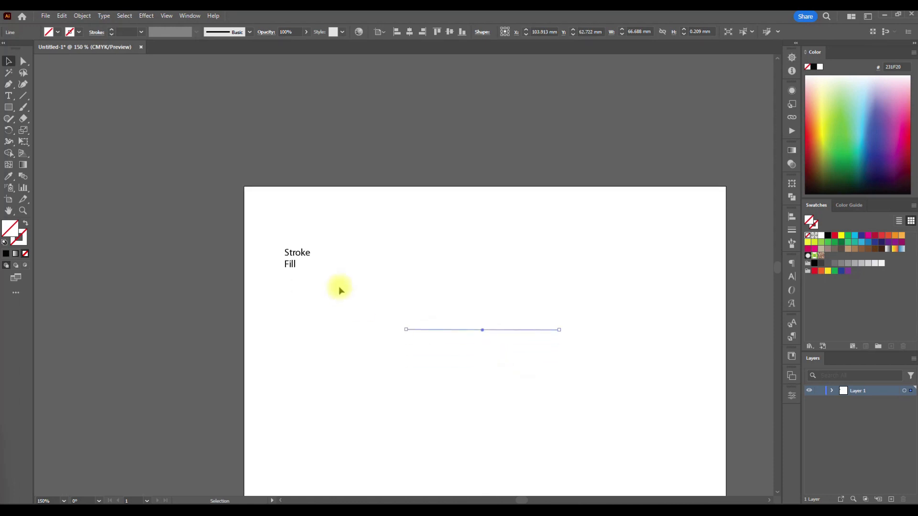
{"action": "scroll", "coordinate": [498, 342], "scroll_direction": "up", "scroll_amount": 2}
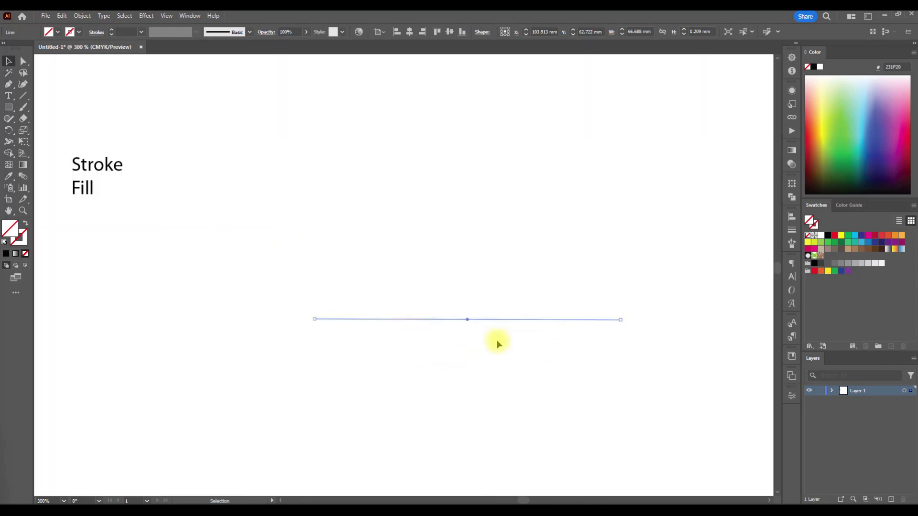
{"action": "scroll", "coordinate": [498, 343], "scroll_direction": "down", "scroll_amount": 1}
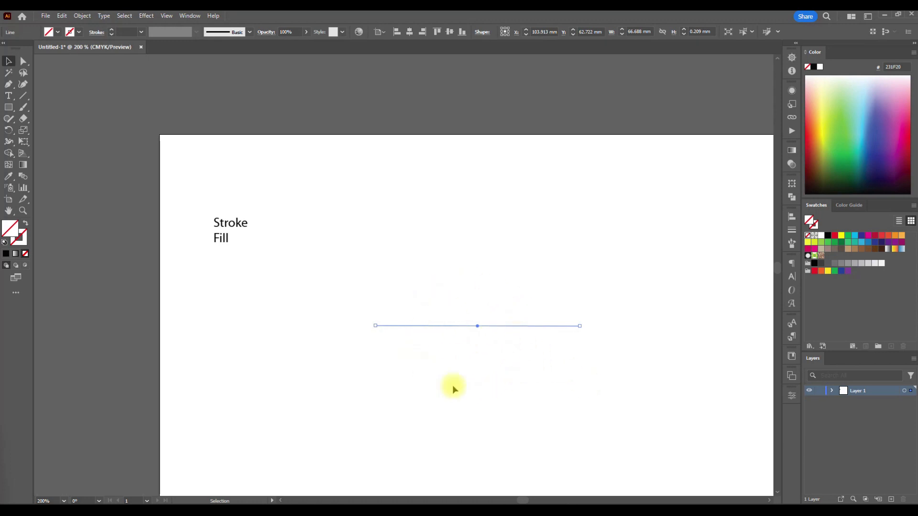
- Apply a black 1 pt stroke to the horizontal line and deselect it
{"action": "left_click", "coordinate": [519, 372]}
{"action": "left_click", "coordinate": [473, 325]}
{"action": "left_click", "coordinate": [78, 36]}
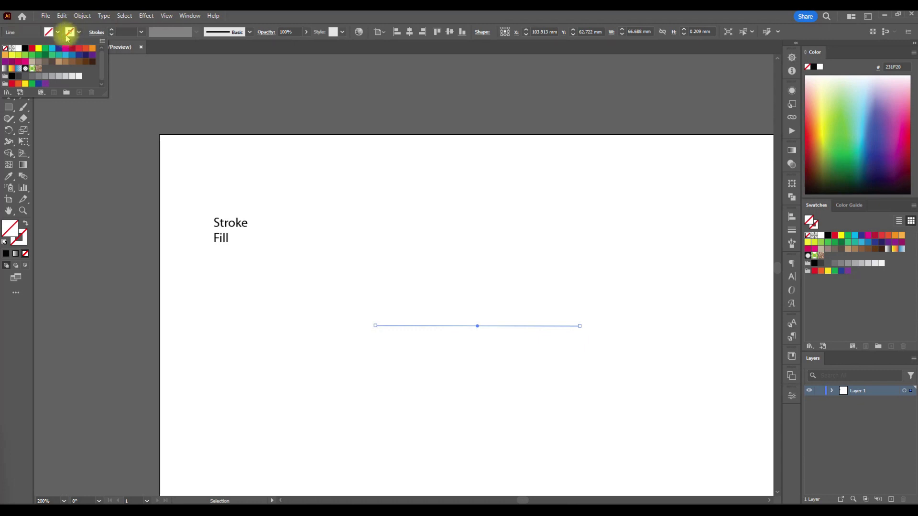
{"action": "left_click_drag", "start_coordinate": [518, 386], "coordinate": [452, 283]}
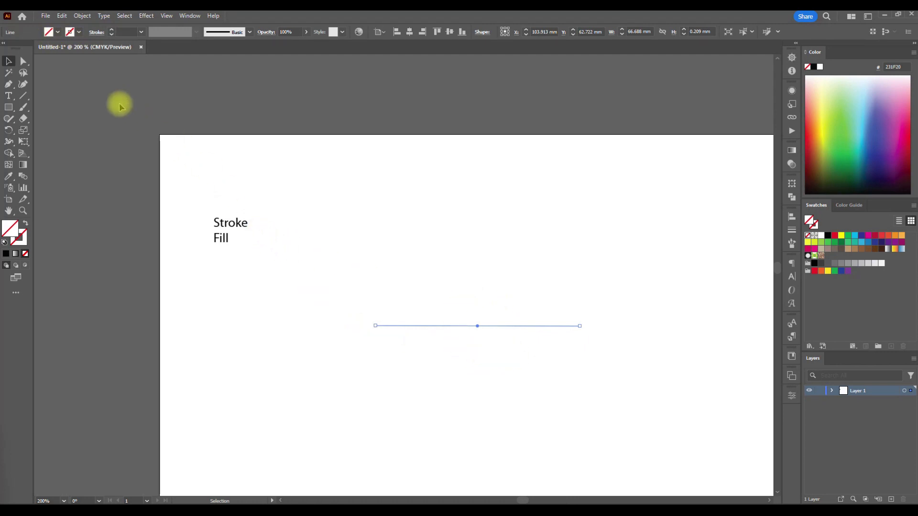
{"action": "left_click", "coordinate": [79, 32]}
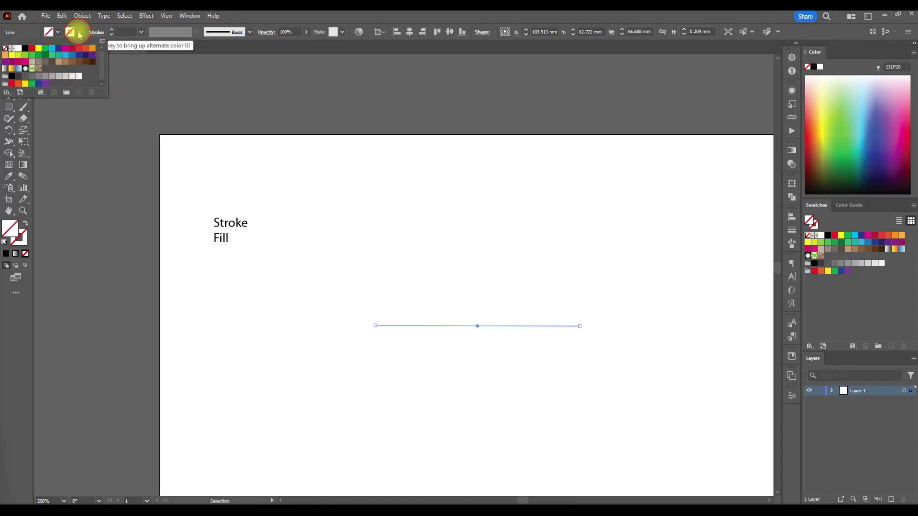
{"action": "left_click", "coordinate": [25, 49]}
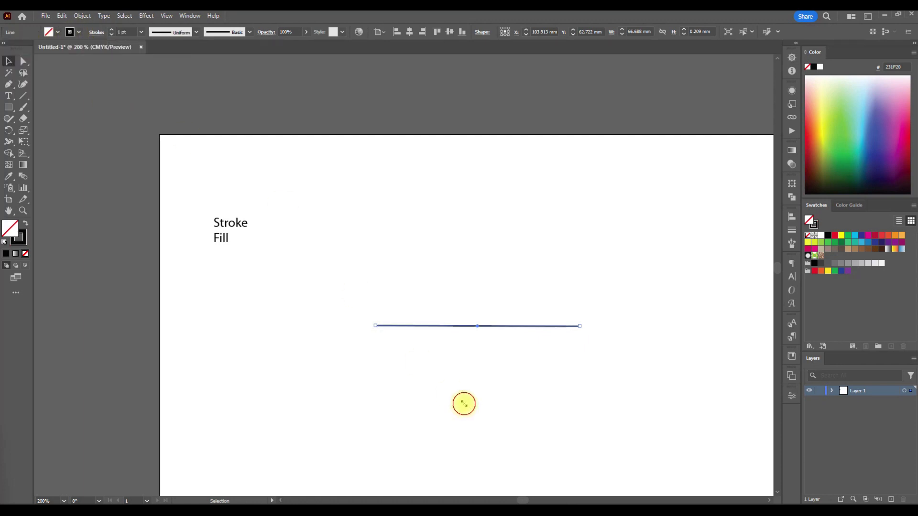
{"action": "left_click", "coordinate": [495, 351]}
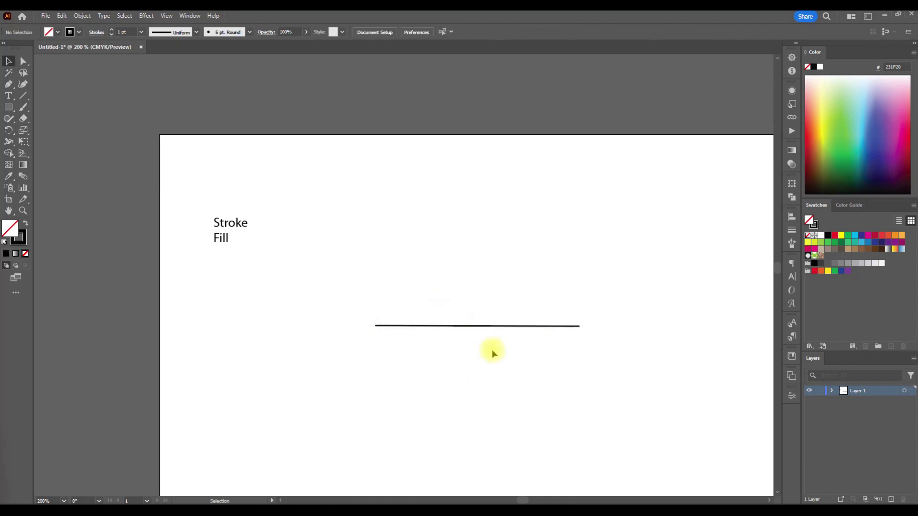
- Change the horizontal line's stroke colour to dark red and deselect the line
{"action": "left_click", "coordinate": [468, 325]}
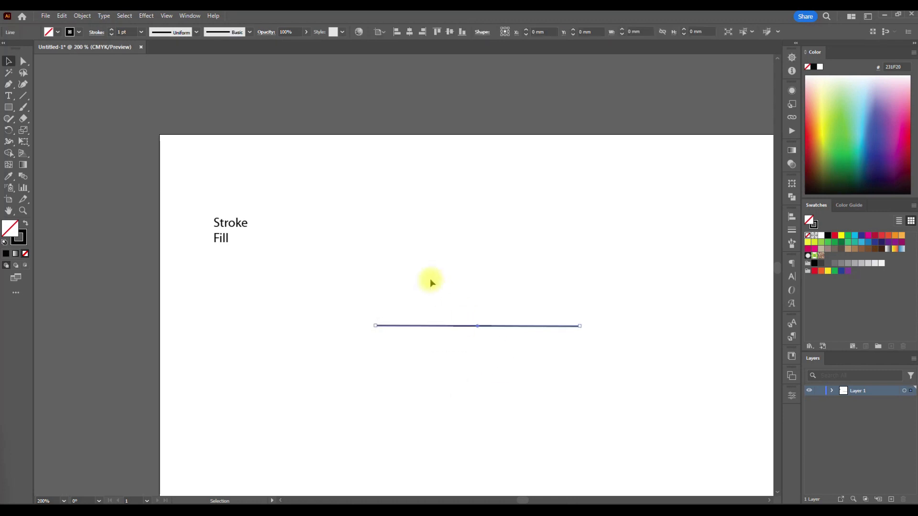
{"action": "left_click", "coordinate": [70, 32]}
{"action": "left_click", "coordinate": [74, 51]}
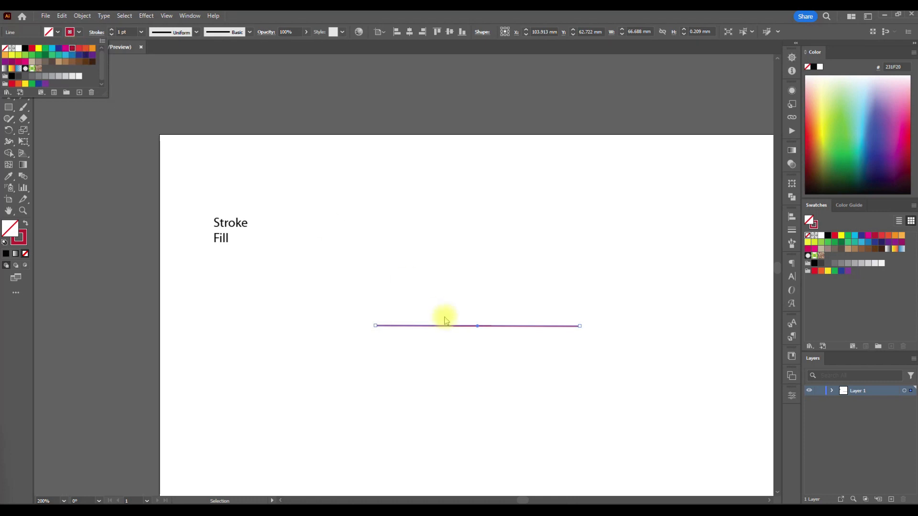
{"action": "left_click", "coordinate": [485, 368]}
{"action": "left_click", "coordinate": [485, 368]}
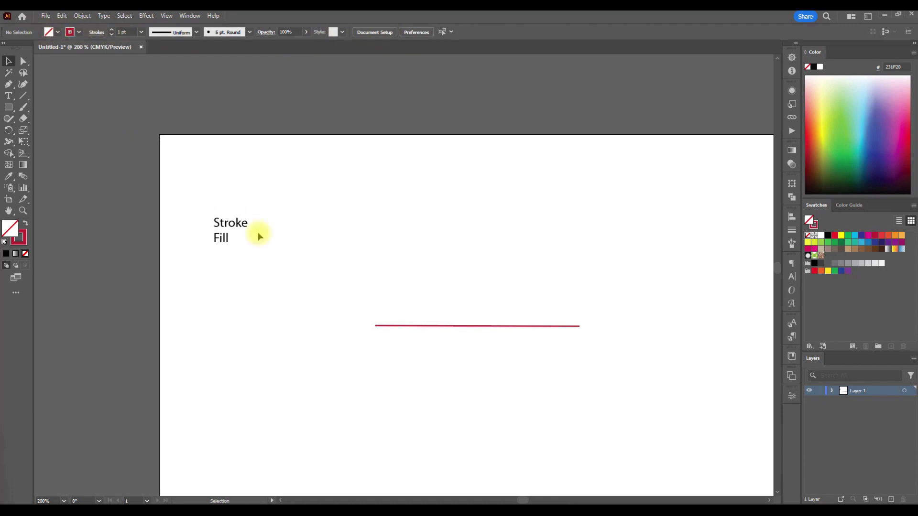
- View the fill colour swatches available for the selected line without changing its fill
{"action": "left_click_drag", "start_coordinate": [521, 387], "coordinate": [471, 322]}
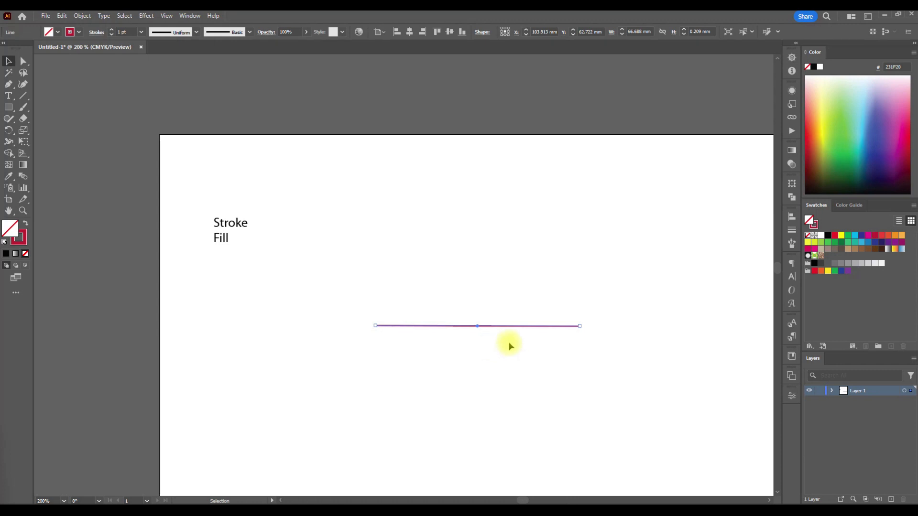
{"action": "left_click_drag", "start_coordinate": [490, 367], "coordinate": [440, 244]}
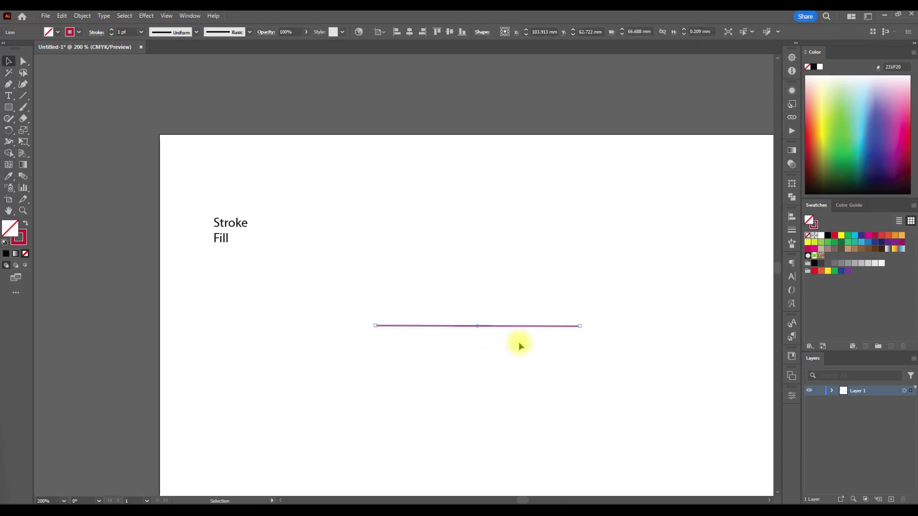
{"action": "left_click", "coordinate": [57, 33]}
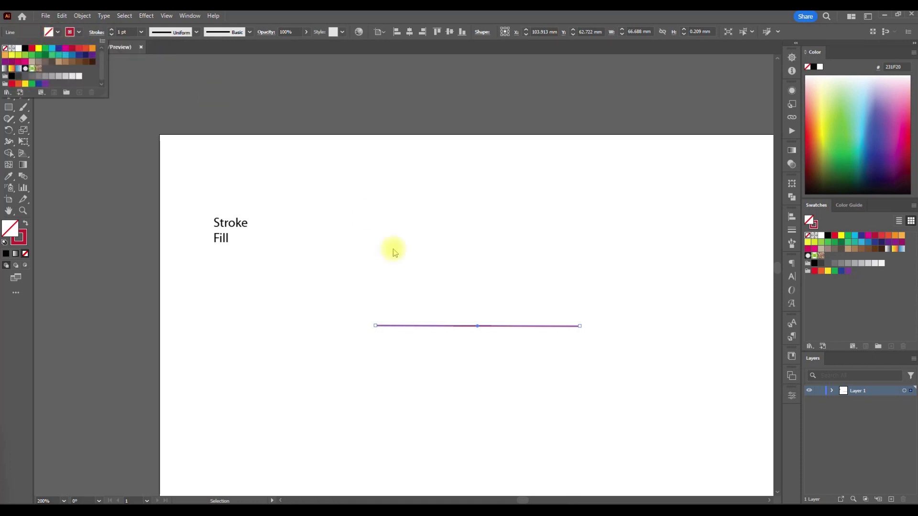
{"action": "left_click", "coordinate": [392, 268]}
- Draw a square of about 49 × 49 mm with the Rectangle tool below the line, and deselect it
{"action": "scroll", "coordinate": [392, 268], "scroll_direction": "down", "scroll_amount": 3}
{"action": "scroll", "coordinate": [392, 268], "scroll_direction": "up", "scroll_amount": 2}
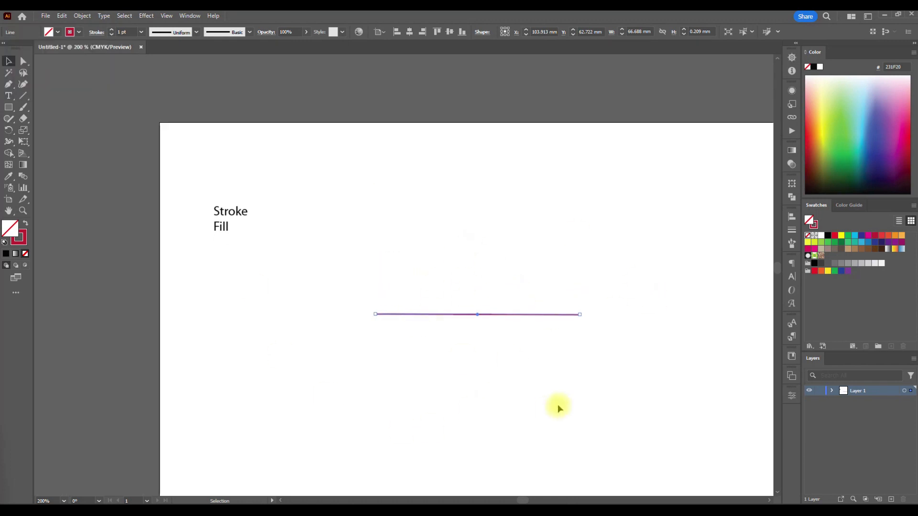
{"action": "scroll", "coordinate": [539, 336], "scroll_direction": "down", "scroll_amount": 2}
{"action": "scroll", "coordinate": [439, 330], "scroll_direction": "down", "scroll_amount": 2}
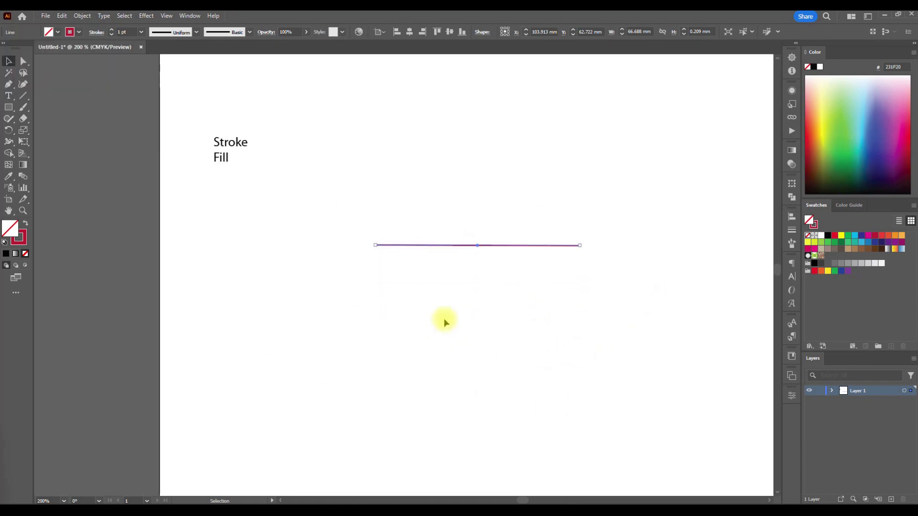
{"action": "left_click", "coordinate": [23, 95]}
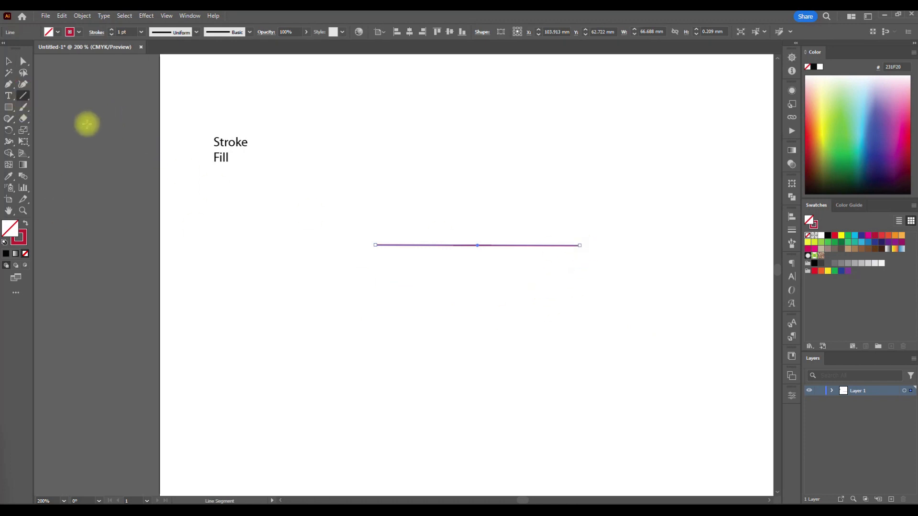
{"action": "left_click", "coordinate": [8, 108]}
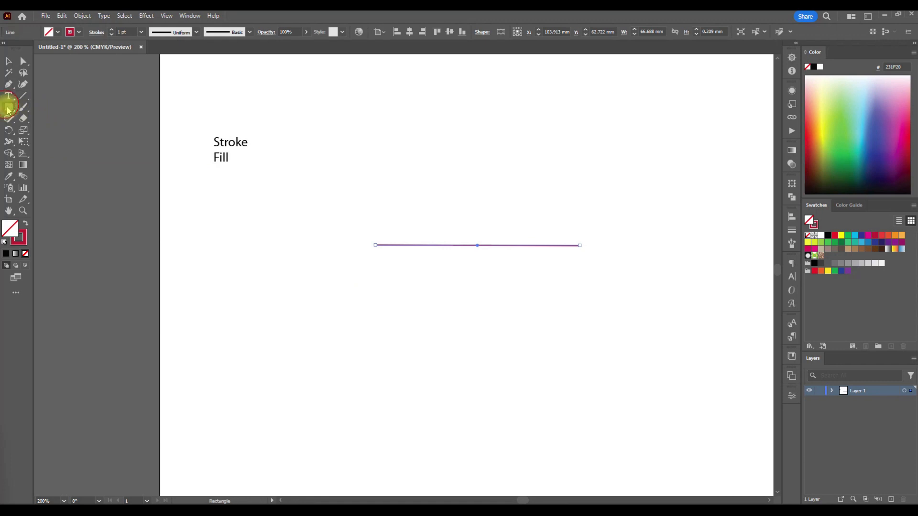
{"action": "left_click_drag", "start_coordinate": [310, 277], "coordinate": [459, 425]}
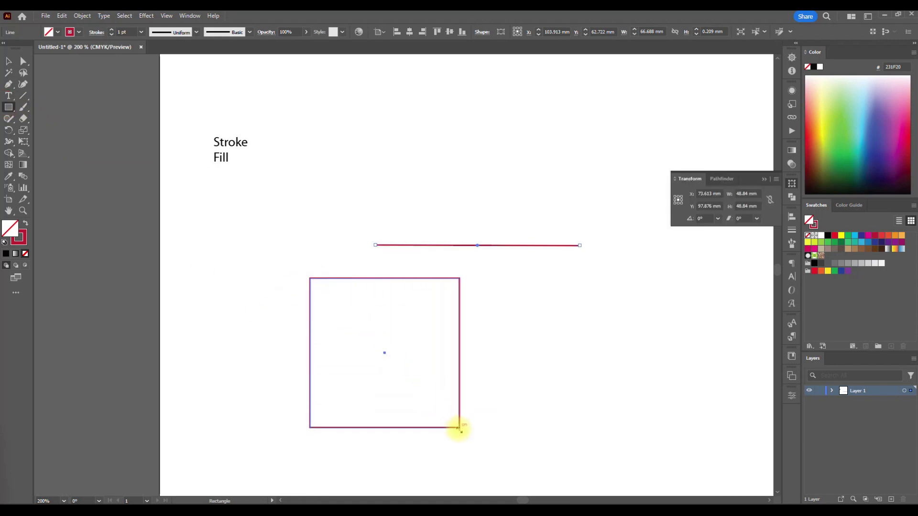
{"action": "scroll", "coordinate": [170, 156], "scroll_direction": "down", "scroll_amount": 1}
{"action": "left_click", "coordinate": [8, 61]}
{"action": "left_click", "coordinate": [271, 297]}
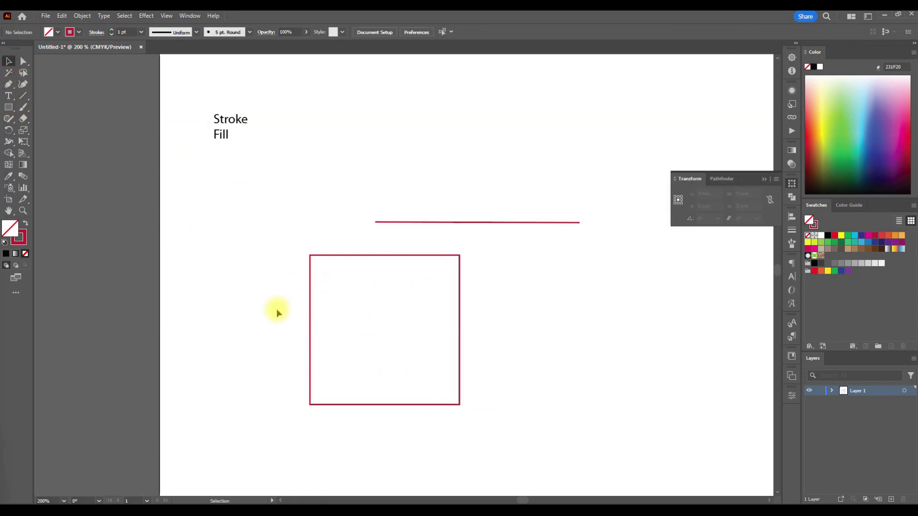
- Fill the square below the line with the cyan swatch (00AEEF) and deselect it
{"action": "left_click_drag", "start_coordinate": [339, 352], "coordinate": [369, 370]}
{"action": "left_click_drag", "start_coordinate": [522, 453], "coordinate": [399, 284]}
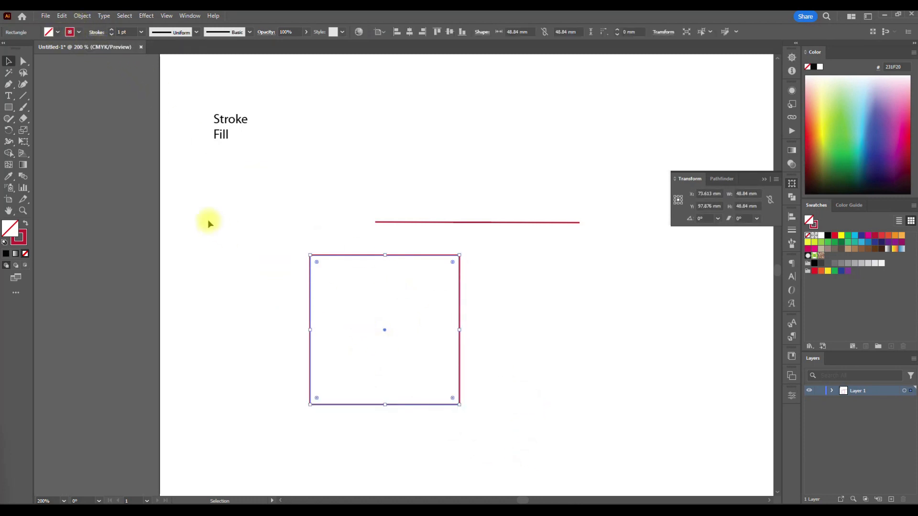
{"action": "left_click_drag", "start_coordinate": [340, 342], "coordinate": [246, 266]}
{"action": "left_click", "coordinate": [57, 32]}
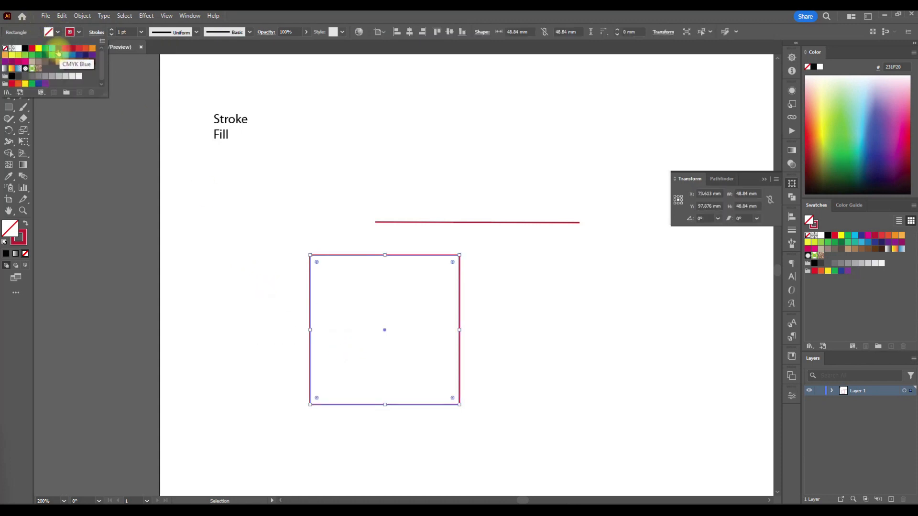
{"action": "left_click", "coordinate": [52, 49]}
{"action": "left_click", "coordinate": [566, 375]}
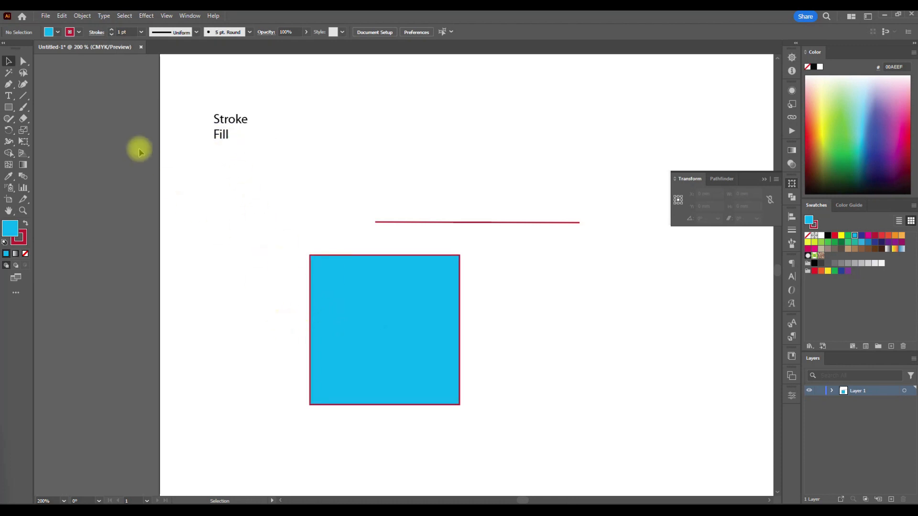
- Examine the cyan square's fill and stroke colour indicators with the square selected and deselected
{"action": "left_click", "coordinate": [308, 321]}
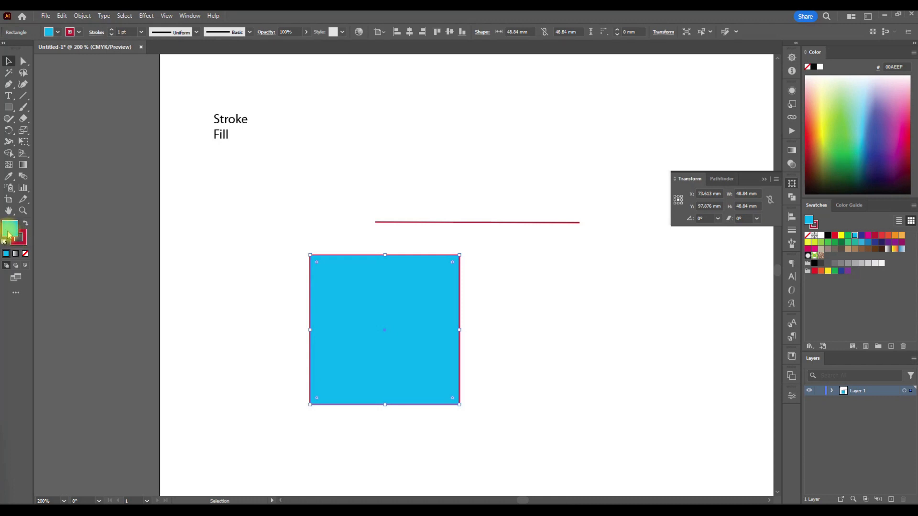
{"action": "key", "text": "ctrl+shift+a"}
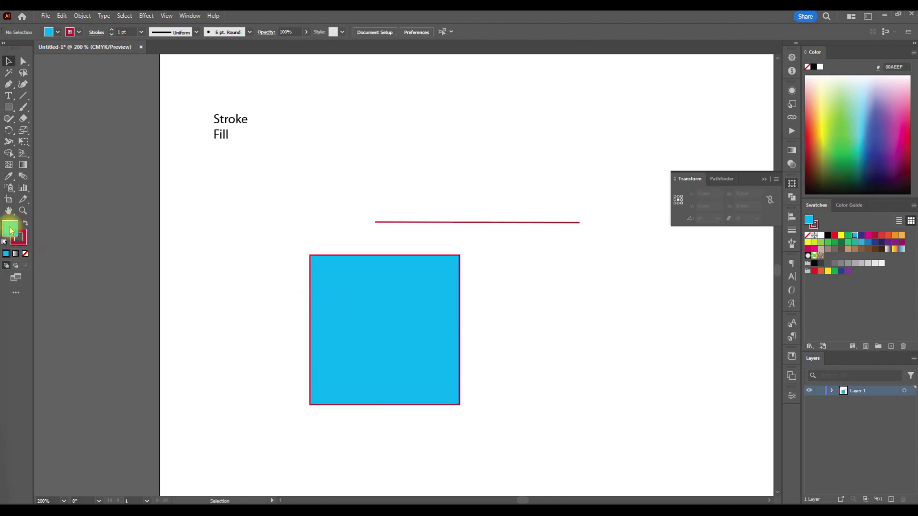
{"action": "left_click", "coordinate": [26, 239]}
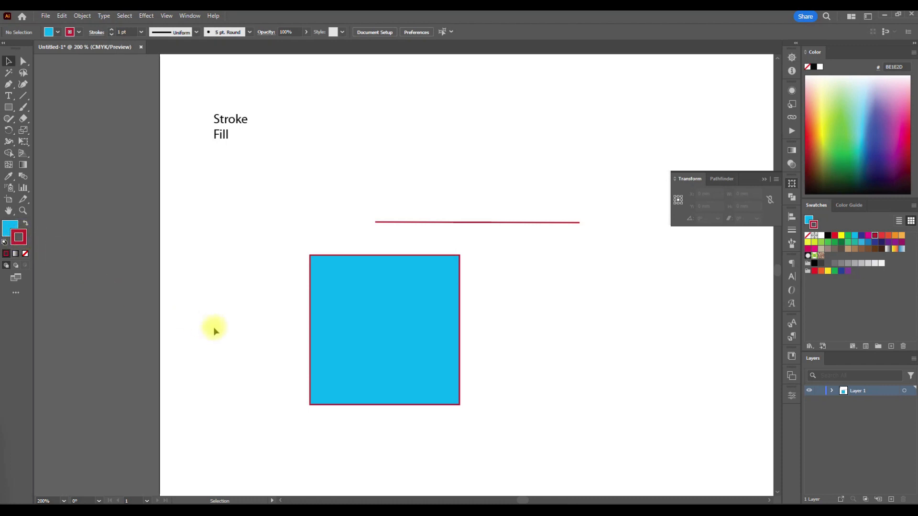
{"action": "left_click", "coordinate": [350, 362]}
{"action": "left_click", "coordinate": [249, 274]}
{"action": "left_click", "coordinate": [372, 351]}
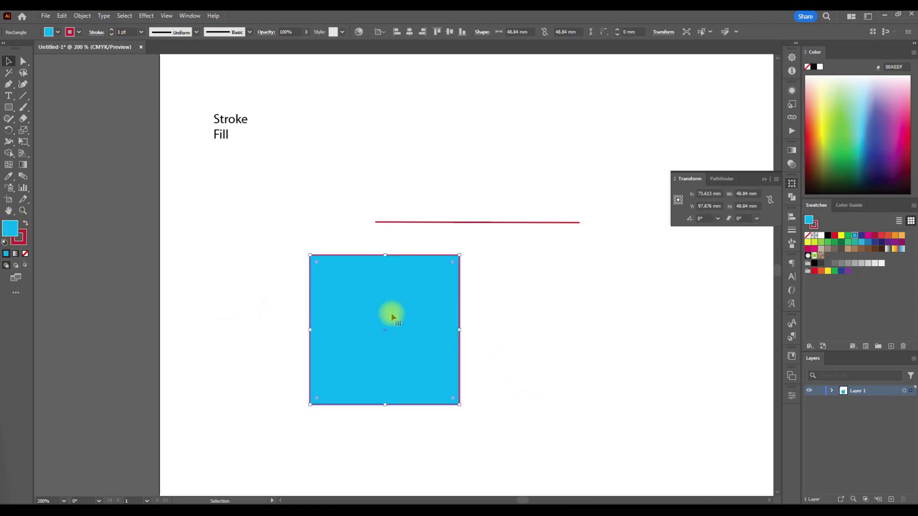
{"action": "scroll", "coordinate": [344, 372], "scroll_direction": "right", "scroll_amount": 5}
{"action": "left_click", "coordinate": [433, 356]}
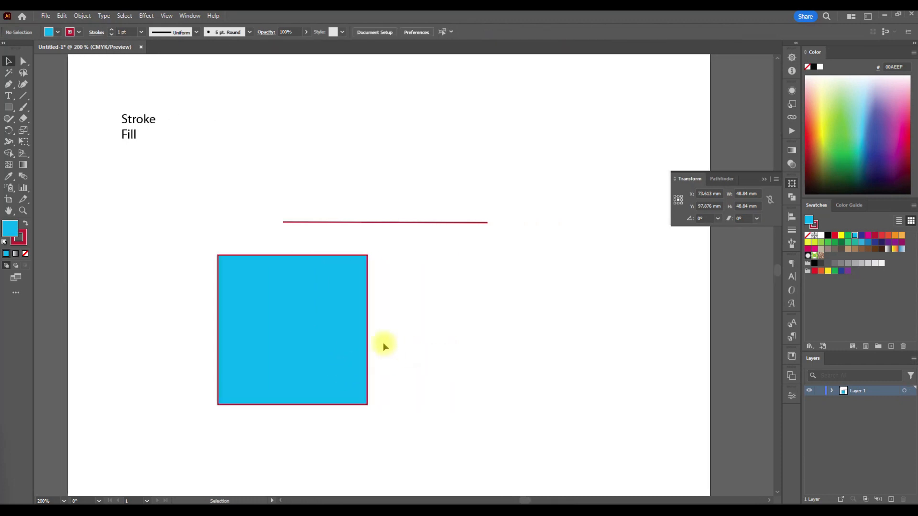
- Duplicate the cyan square and place the copy beside the original, aligned with its upper and lower edges
{"action": "left_click", "coordinate": [301, 297]}
{"action": "key", "text": "ctrl+c"}
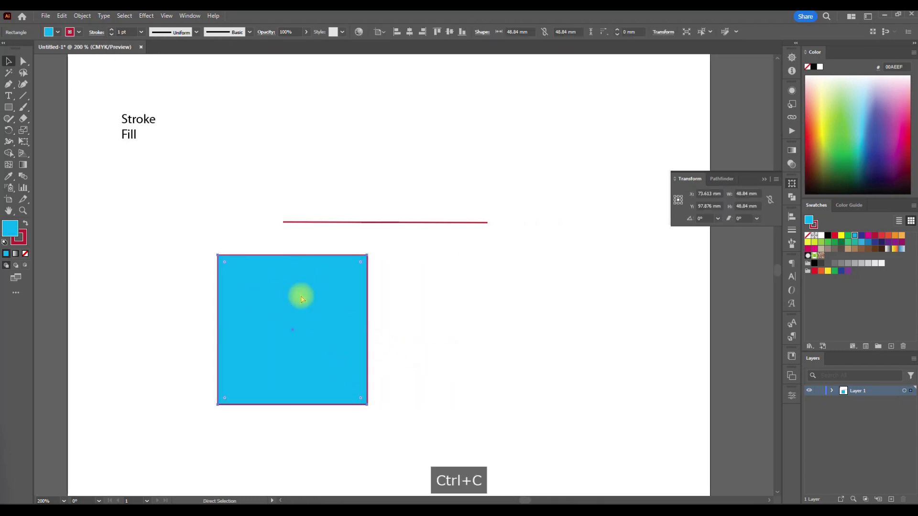
{"action": "key", "text": "ctrl+v"}
{"action": "left_click_drag", "start_coordinate": [418, 265], "coordinate": [478, 322]}
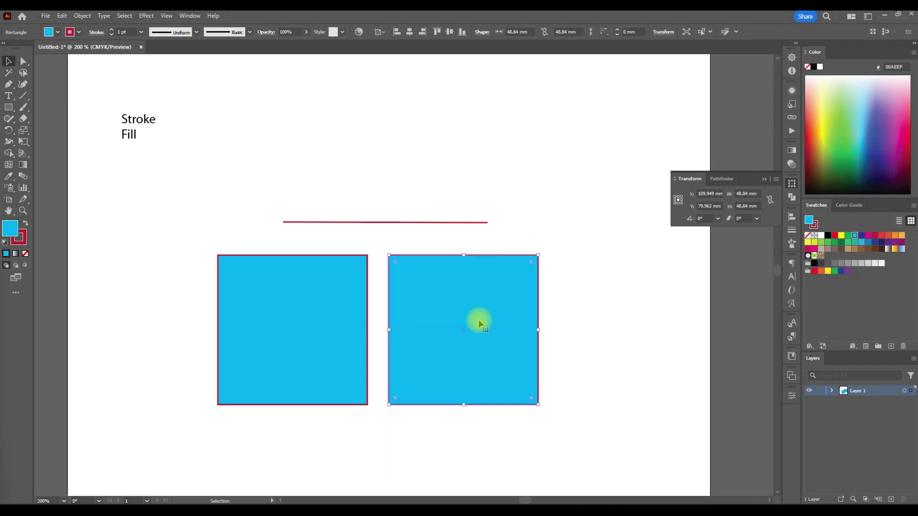
- Give the duplicated square a dark green stroke and a yellow fill (FFF200), and deselect it
{"action": "scroll", "coordinate": [417, 338], "scroll_direction": "left", "scroll_amount": 2}
{"action": "scroll", "coordinate": [417, 338], "scroll_direction": "left", "scroll_amount": 1}
{"action": "left_click", "coordinate": [78, 32]}
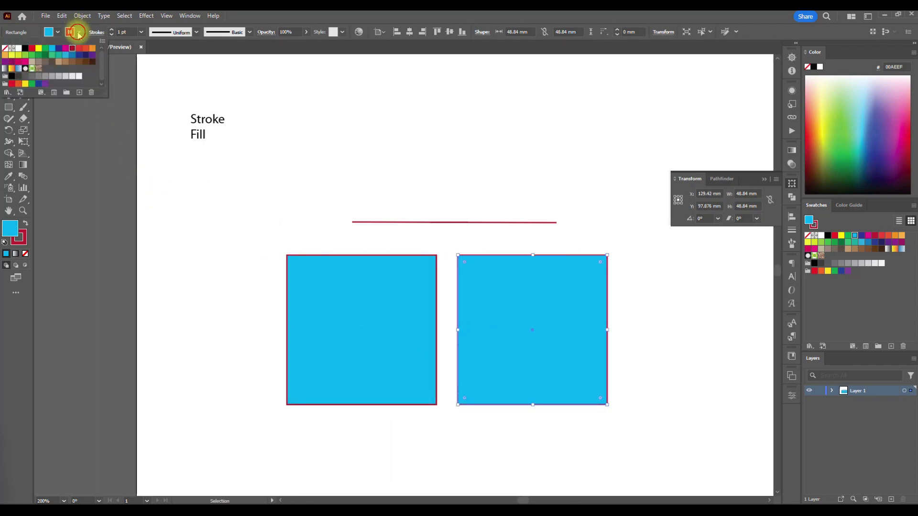
{"action": "left_click", "coordinate": [46, 59]}
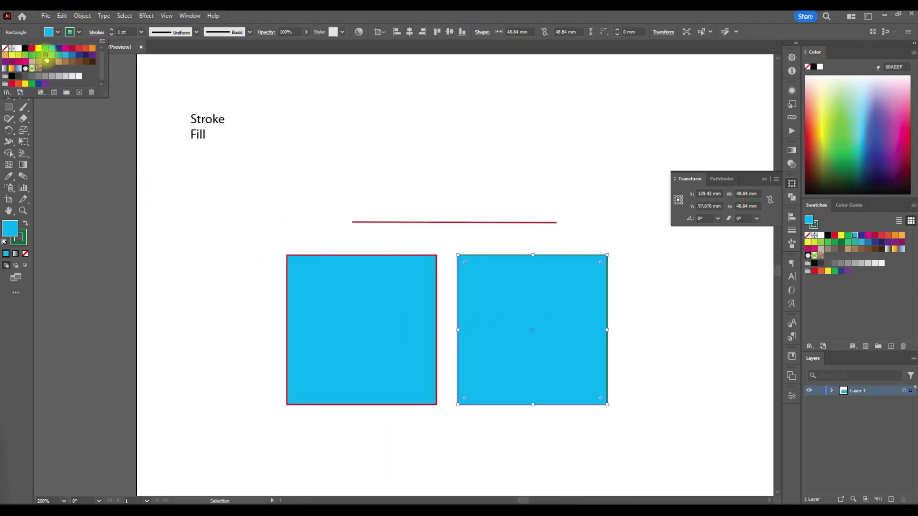
{"action": "left_click", "coordinate": [58, 32]}
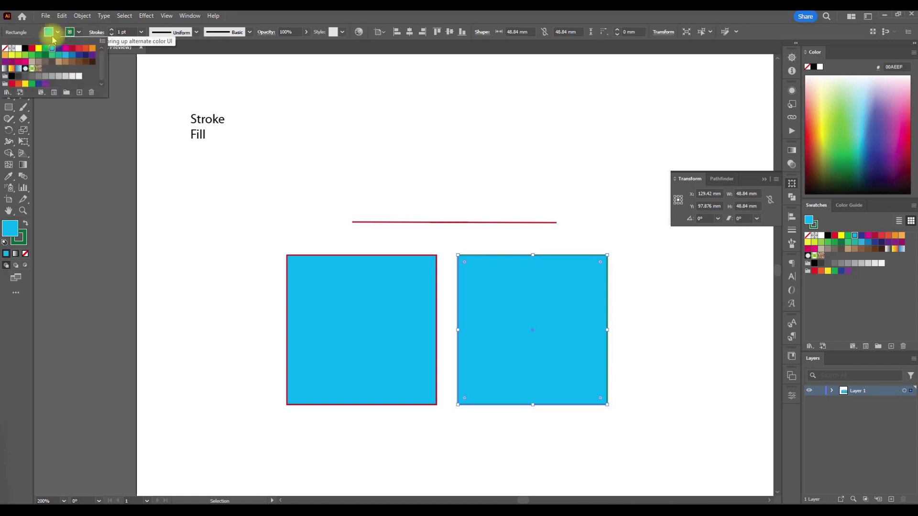
{"action": "left_click", "coordinate": [53, 58]}
{"action": "scroll", "coordinate": [203, 258], "scroll_direction": "down", "scroll_amount": 1}
{"action": "left_click", "coordinate": [209, 258]}
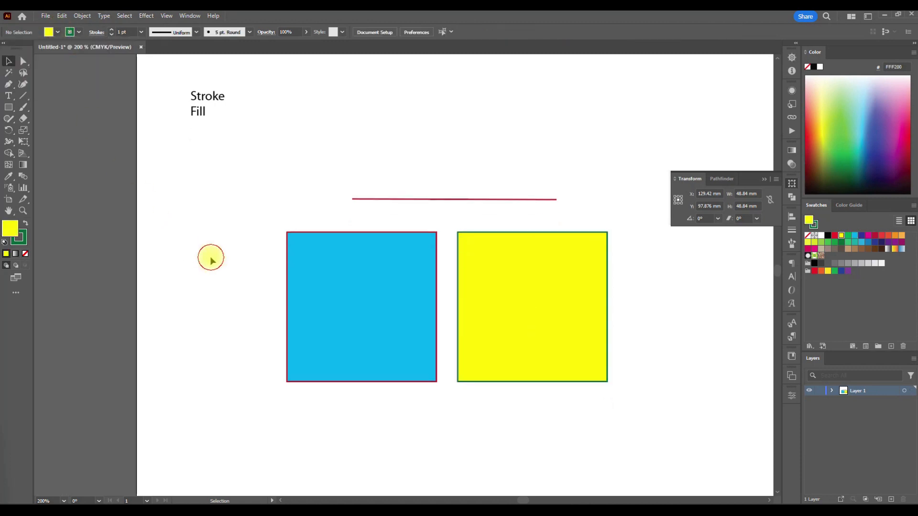
- Change the yellow square's fill to teal 248BA3 with the Color Picker
{"action": "left_click", "coordinate": [321, 294]}
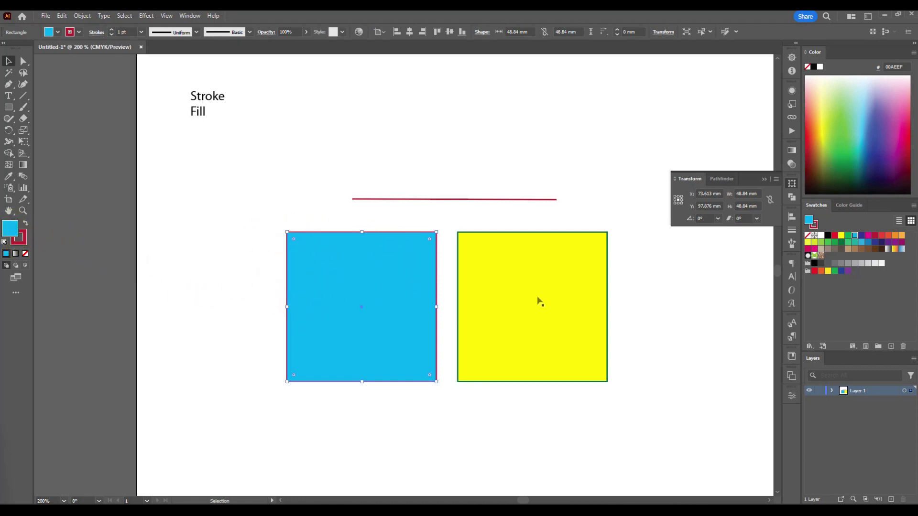
{"action": "left_click", "coordinate": [468, 269]}
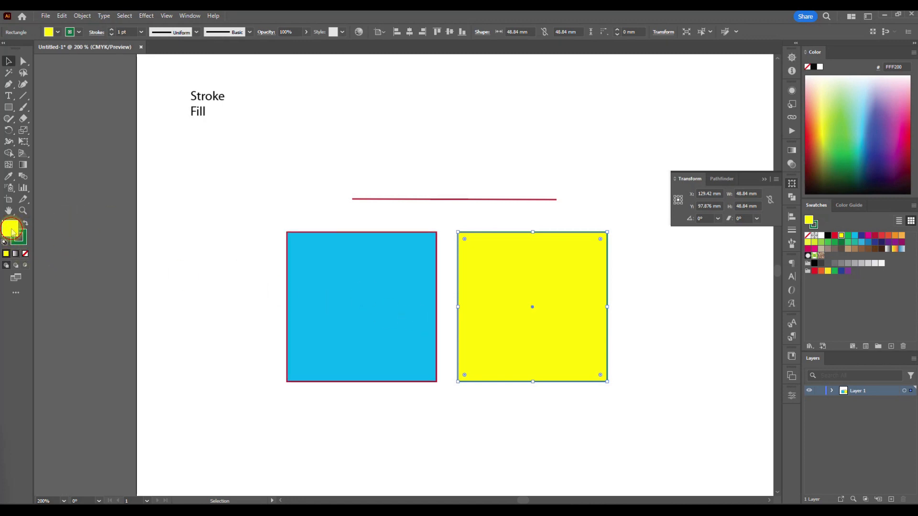
{"action": "double_click", "coordinate": [11, 232]}
{"action": "left_click", "coordinate": [745, 268]}
{"action": "left_click", "coordinate": [718, 234]}
{"action": "left_click", "coordinate": [704, 254]}
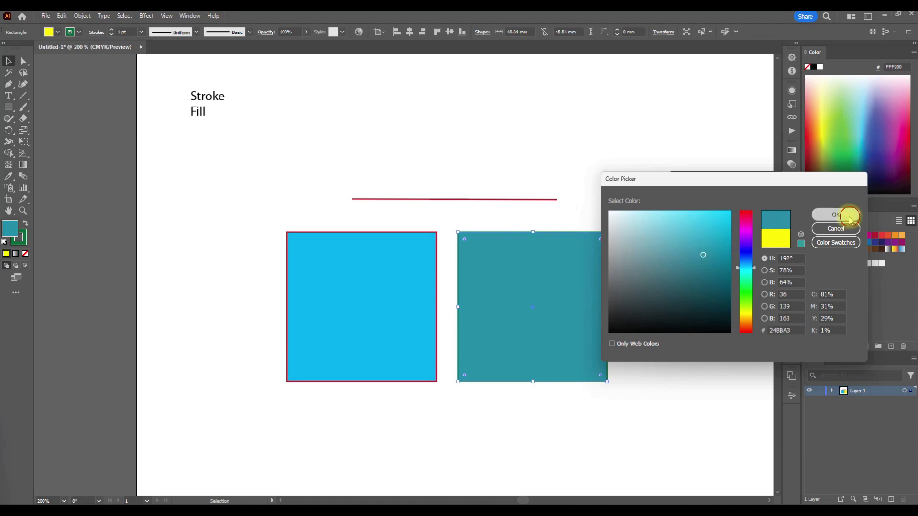
{"action": "left_click", "coordinate": [846, 214]}
- Change the teal square's stroke to bright green 1DEF86 with the Color Picker and deselect it
{"action": "double_click", "coordinate": [23, 241]}
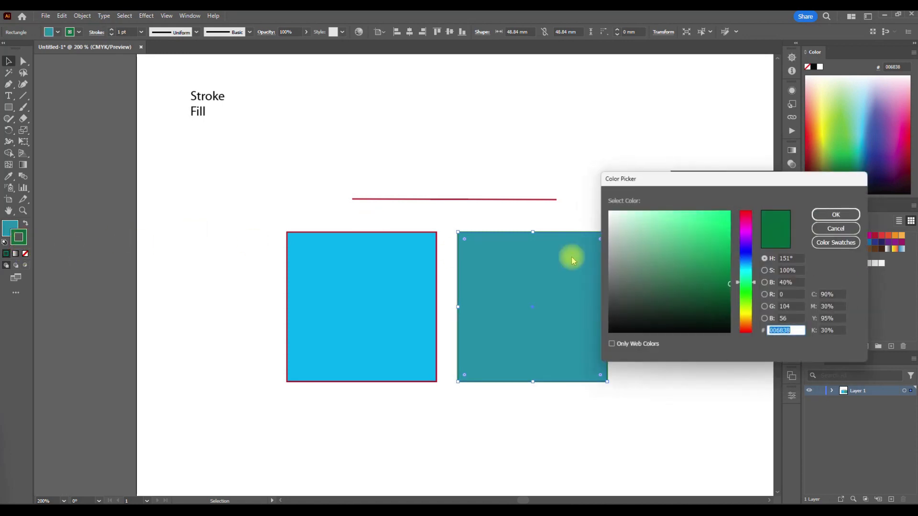
{"action": "left_click", "coordinate": [716, 218]}
{"action": "left_click_drag", "start_coordinate": [718, 191], "coordinate": [538, 152]}
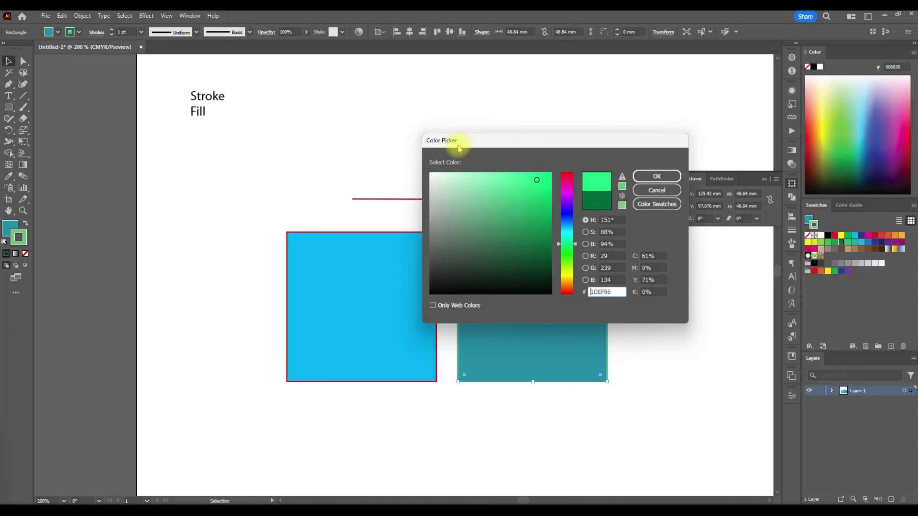
{"action": "left_click", "coordinate": [669, 177]}
{"action": "left_click", "coordinate": [665, 352]}
- Set the teal square's stroke to the dark red swatch (BE1E2D) and deselect it
{"action": "left_click", "coordinate": [521, 305]}
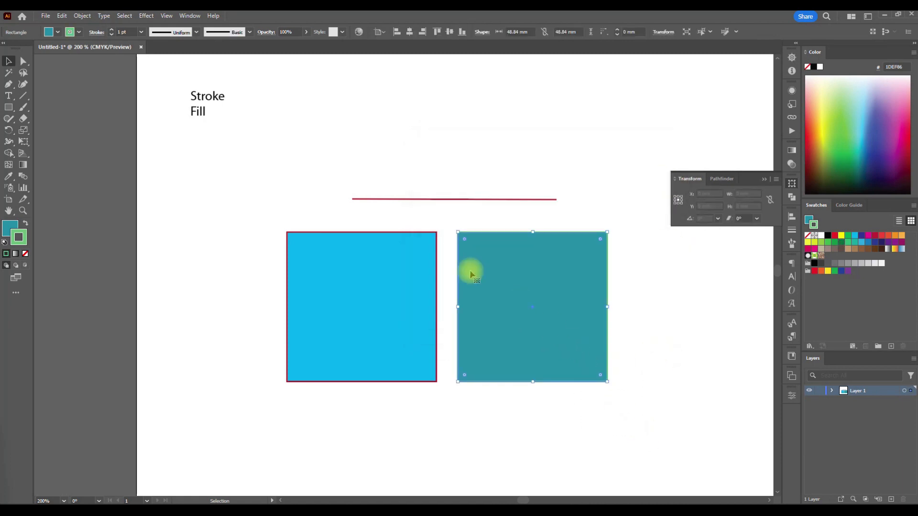
{"action": "left_click", "coordinate": [78, 32]}
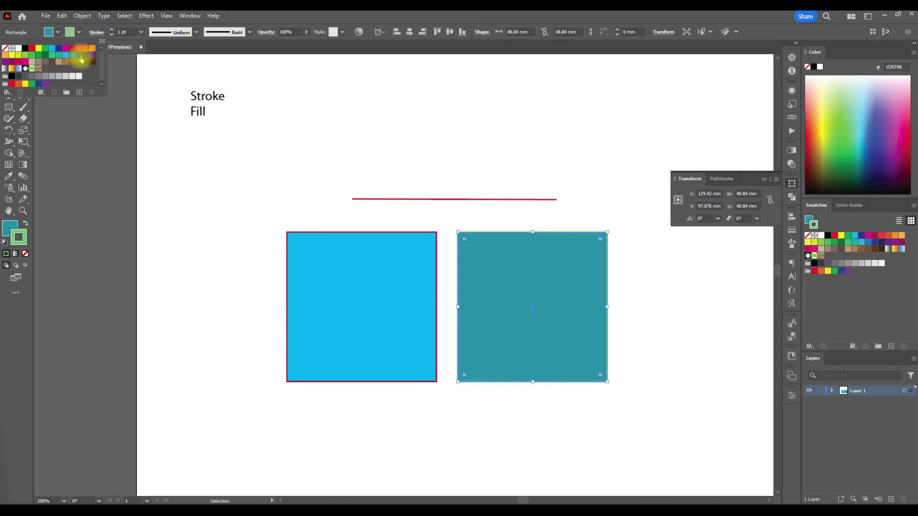
{"action": "left_click", "coordinate": [72, 52]}
{"action": "left_click", "coordinate": [195, 231]}
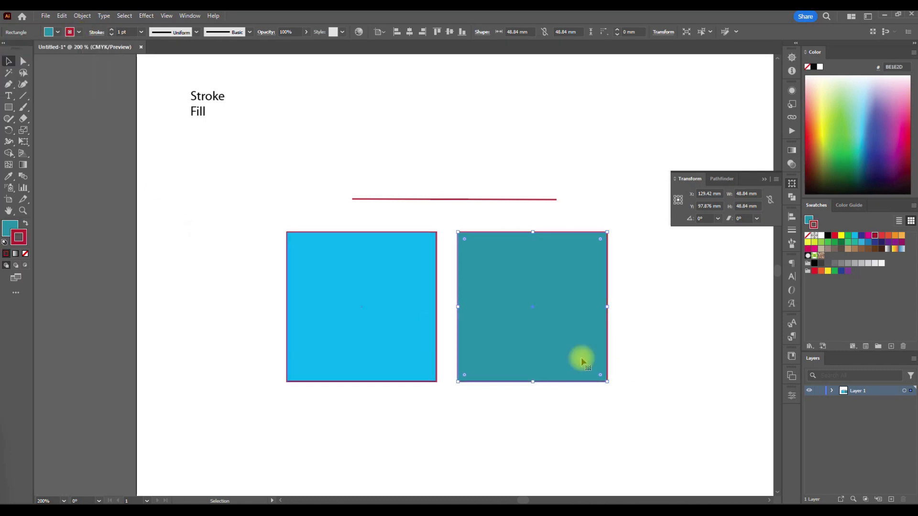
{"action": "left_click", "coordinate": [650, 398]}
{"action": "left_click_drag", "start_coordinate": [635, 424], "coordinate": [481, 277]}
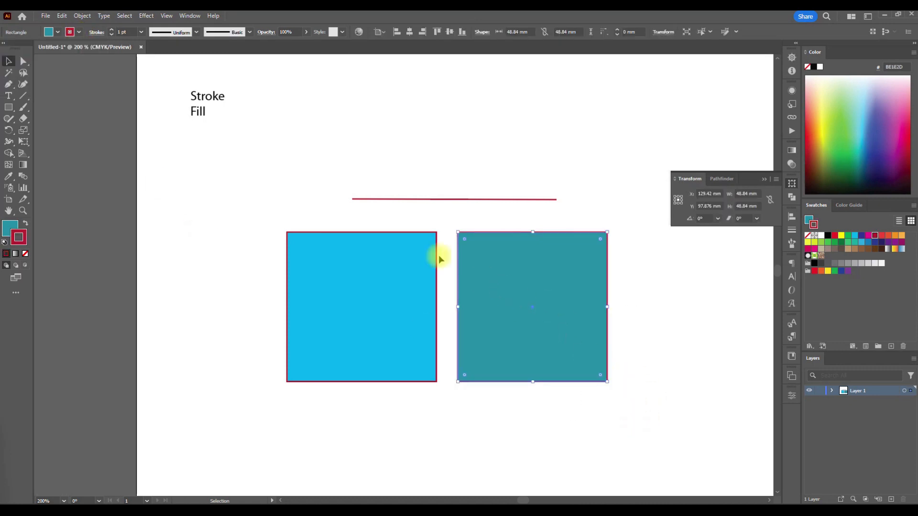
{"action": "left_click", "coordinate": [198, 227]}
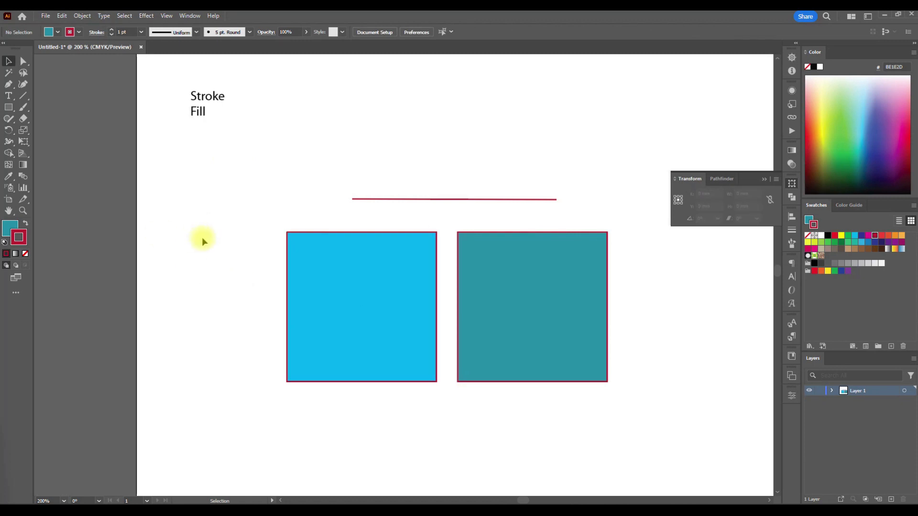
- Check the fill and stroke colours of the cyan square and of the "Stroke Fill" text
{"action": "scroll", "coordinate": [202, 241], "scroll_direction": "up", "scroll_amount": 1}
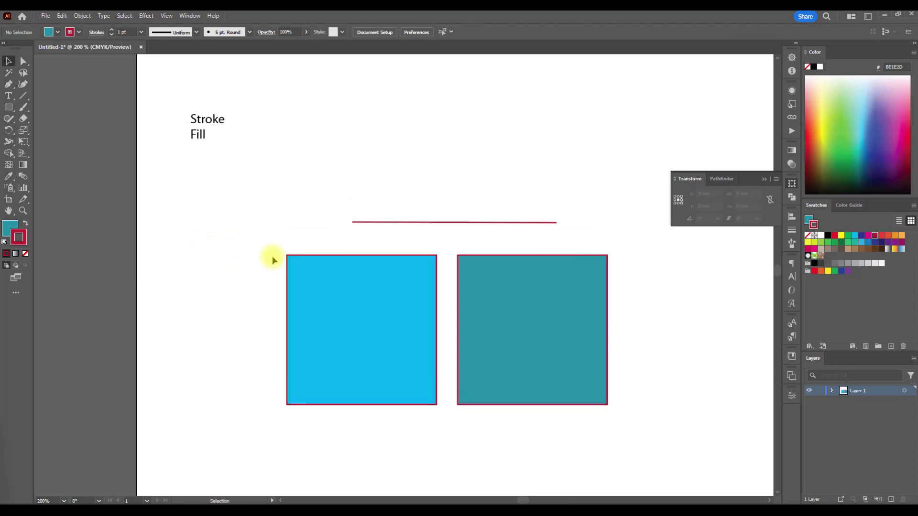
{"action": "left_click_drag", "start_coordinate": [268, 261], "coordinate": [318, 314]}
{"action": "scroll", "coordinate": [210, 258], "scroll_direction": "up", "scroll_amount": 1}
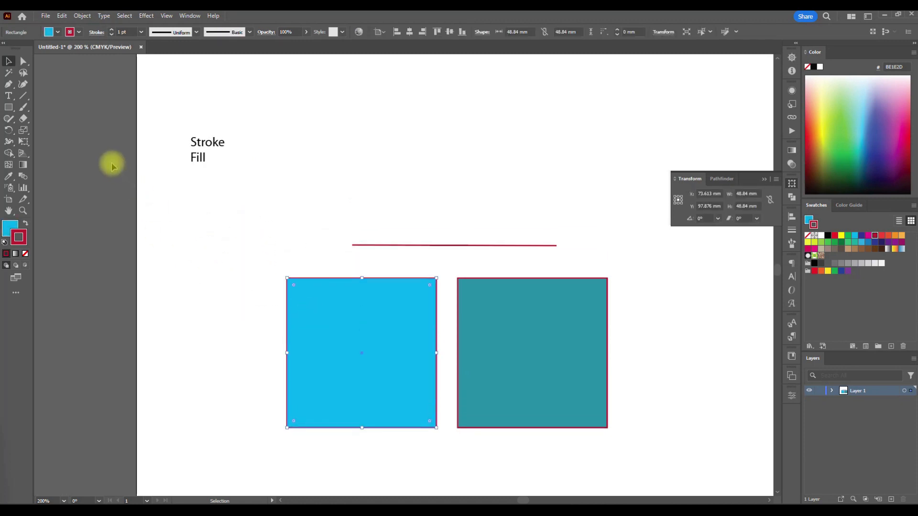
{"action": "left_click", "coordinate": [257, 281]}
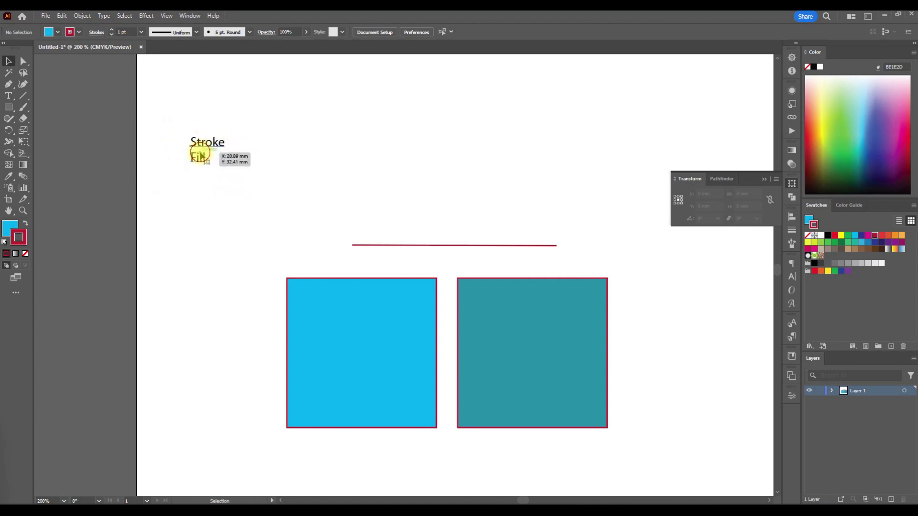
{"action": "left_click", "coordinate": [201, 156]}
{"action": "left_click", "coordinate": [242, 275]}
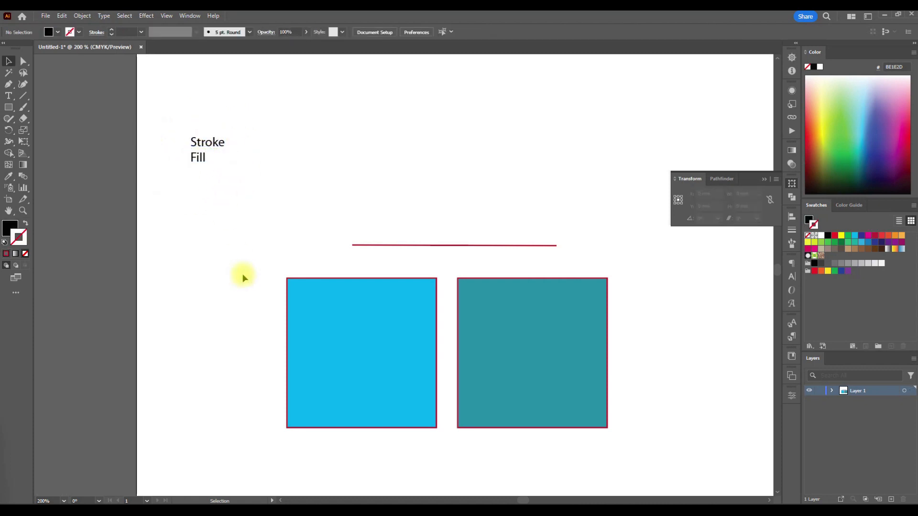
- Draw a black rounded rectangle of about 35 × 28 mm without a stroke above the line, and deselect it
{"action": "scroll", "coordinate": [243, 277], "scroll_direction": "up", "scroll_amount": 2}
{"action": "left_click_drag", "start_coordinate": [9, 107], "coordinate": [30, 117]}
{"action": "left_click_drag", "start_coordinate": [320, 134], "coordinate": [427, 219]}
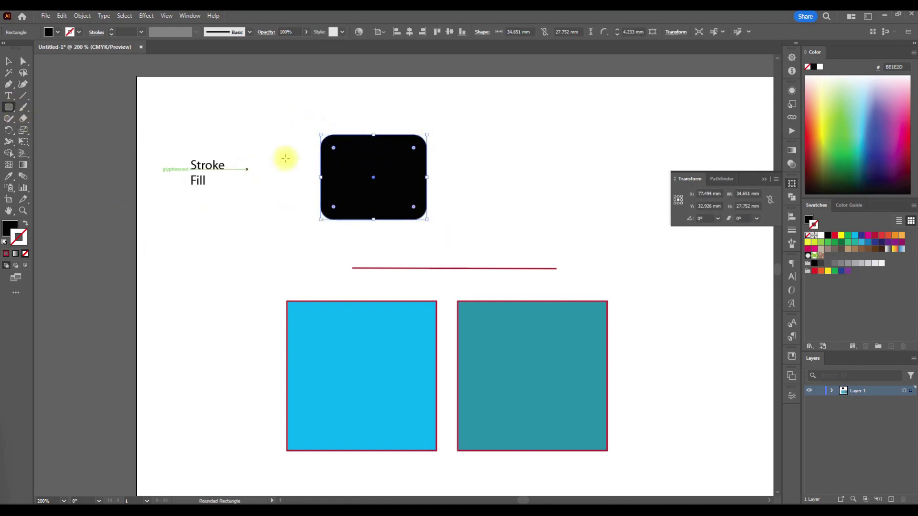
{"action": "left_click", "coordinate": [10, 62]}
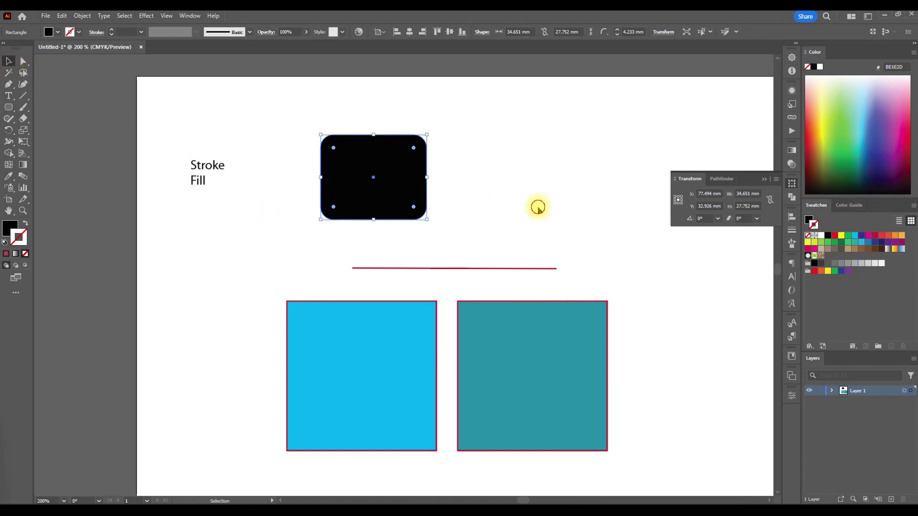
{"action": "left_click", "coordinate": [439, 234]}
- Give the black rounded rectangle a dark red stroke (BE1E2D) and deselect it
{"action": "left_click", "coordinate": [379, 180]}
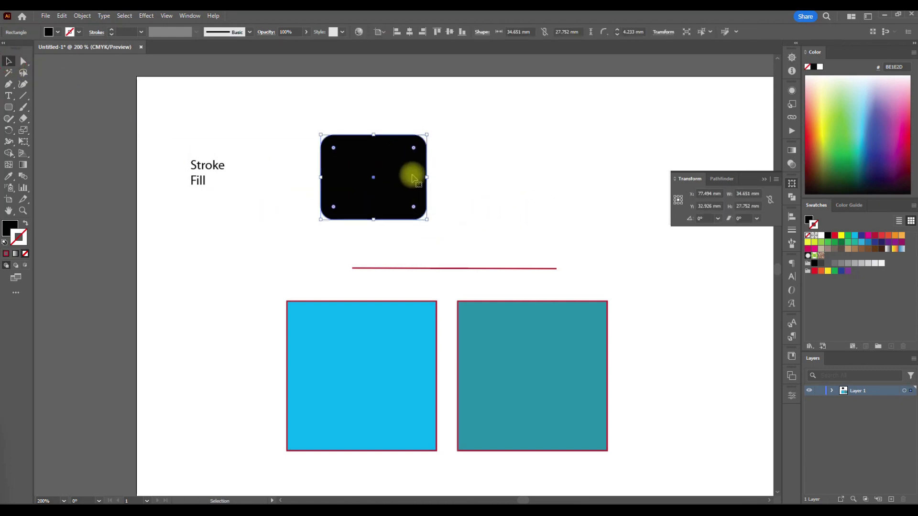
{"action": "left_click", "coordinate": [76, 35]}
{"action": "left_click", "coordinate": [72, 48]}
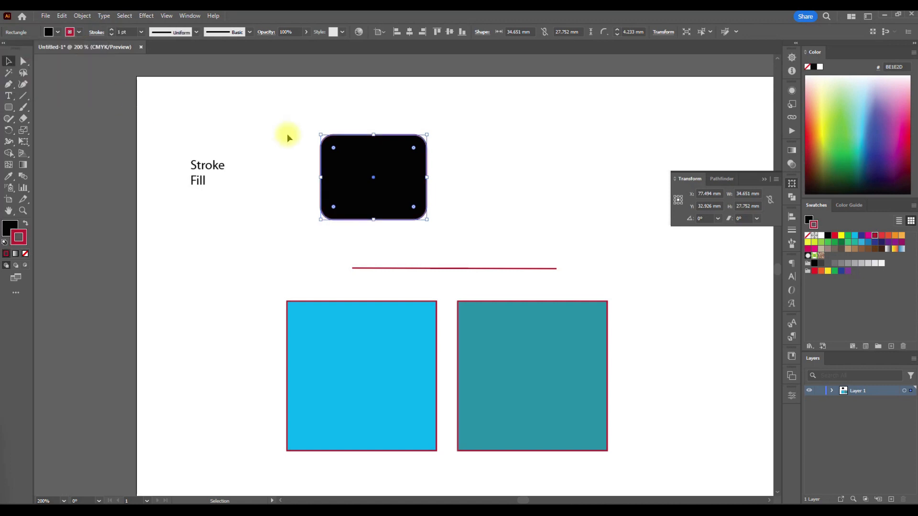
{"action": "left_click", "coordinate": [287, 119]}
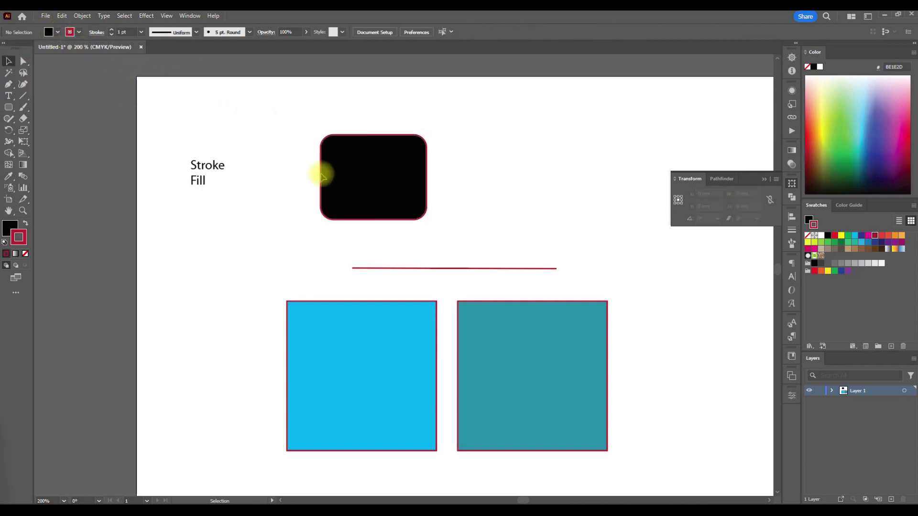
{"action": "left_click", "coordinate": [404, 199]}
{"action": "left_click", "coordinate": [464, 191]}
{"action": "left_click", "coordinate": [404, 153]}
{"action": "left_click", "coordinate": [283, 129]}
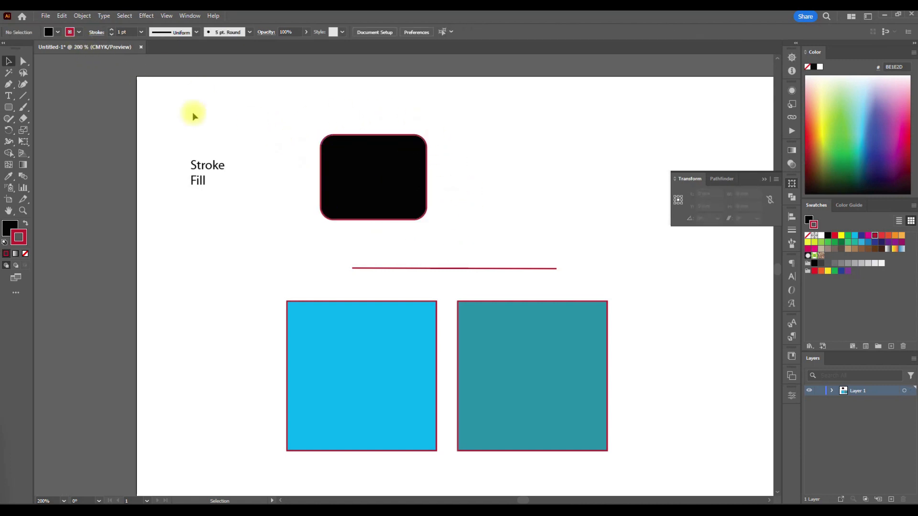
{"action": "left_click", "coordinate": [342, 188]}
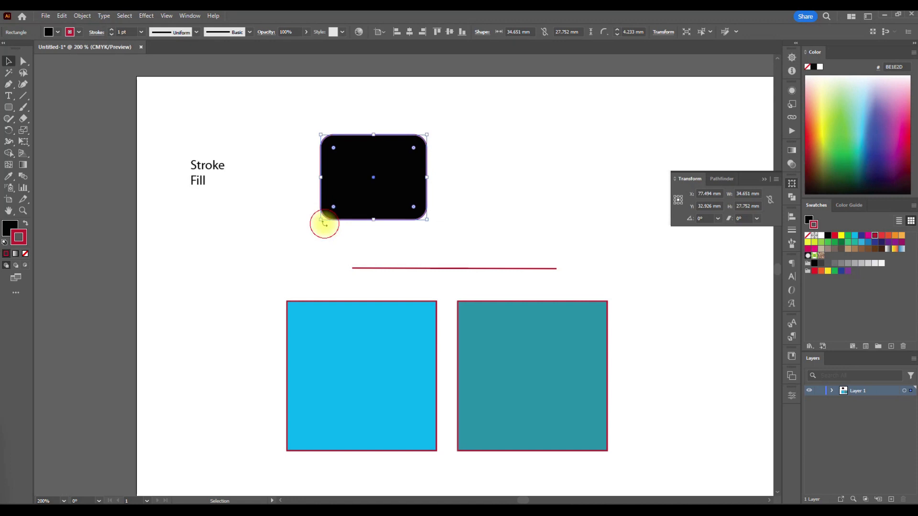
{"action": "left_click", "coordinate": [318, 239]}
{"action": "left_click_drag", "start_coordinate": [455, 243], "coordinate": [397, 194]}
{"action": "left_click", "coordinate": [435, 223]}
{"action": "scroll", "coordinate": [399, 262], "scroll_direction": "right", "scroll_amount": 1}
{"action": "scroll", "coordinate": [398, 263], "scroll_direction": "down", "scroll_amount": 6}
{"action": "scroll", "coordinate": [398, 263], "scroll_direction": "right", "scroll_amount": 3}
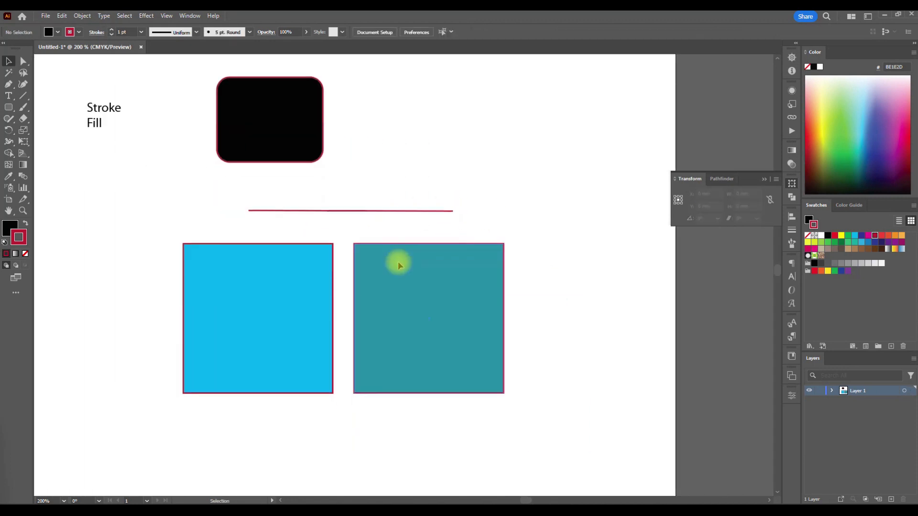
- Draw a black circle with a dark red stroke beside the cyan square using the Ellipse tool, leaving it deselected
{"action": "scroll", "coordinate": [398, 263], "scroll_direction": "left", "scroll_amount": 5}
{"action": "scroll", "coordinate": [398, 263], "scroll_direction": "up", "scroll_amount": 5}
{"action": "left_click", "coordinate": [9, 108]}
{"action": "left_click", "coordinate": [36, 132]}
{"action": "left_click_drag", "start_coordinate": [164, 262], "coordinate": [214, 340]}
{"action": "left_click", "coordinate": [169, 263], "text": "ctrl"}
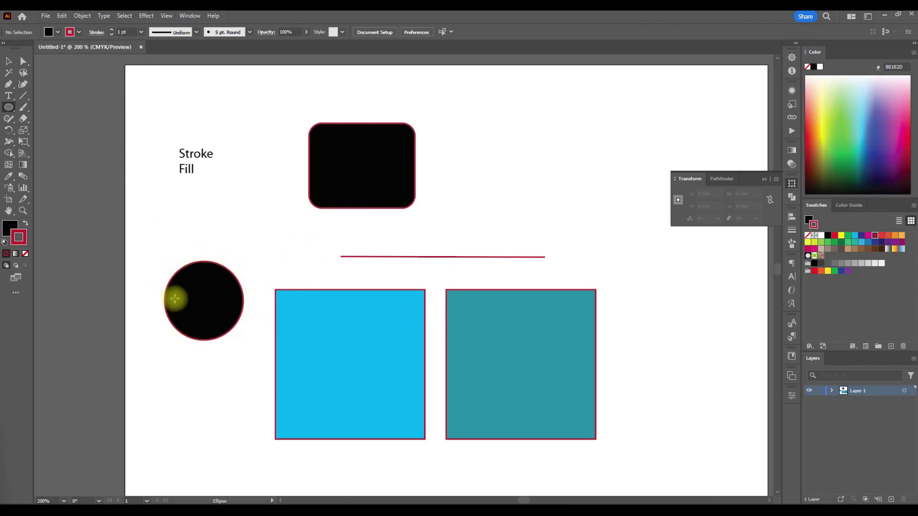
{"action": "left_click", "coordinate": [8, 61]}
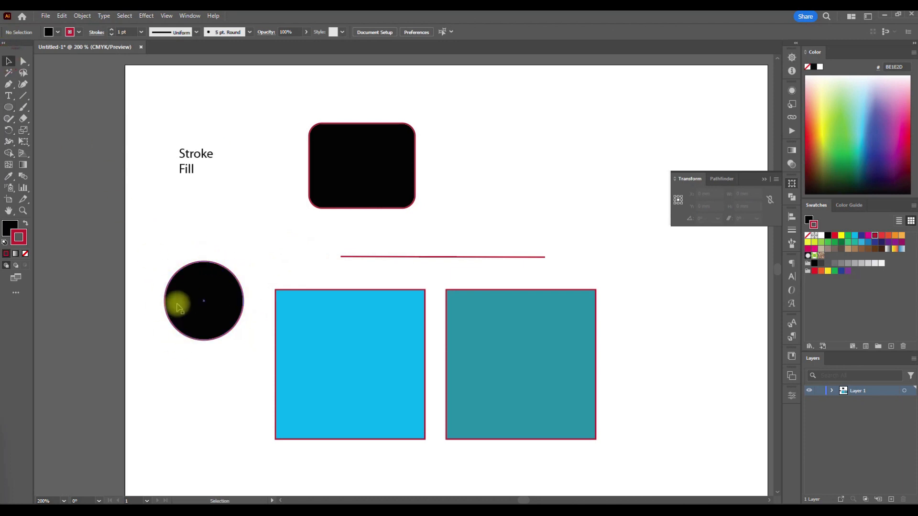
- Remove the black circle's fill so only its dark red stroke is kept, and deselect it
{"action": "left_click", "coordinate": [198, 320]}
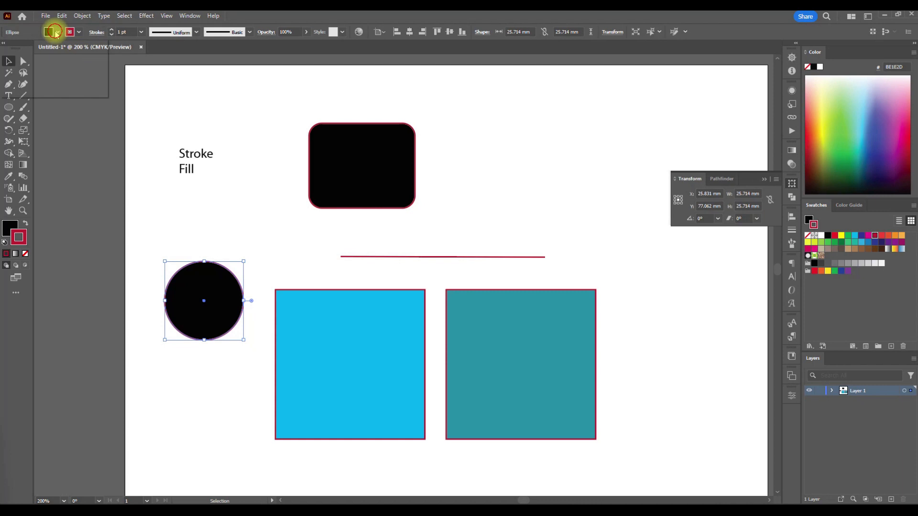
{"action": "left_click", "coordinate": [56, 31]}
{"action": "left_click", "coordinate": [6, 41]}
{"action": "left_click", "coordinate": [153, 236]}
{"action": "left_click", "coordinate": [157, 225]}
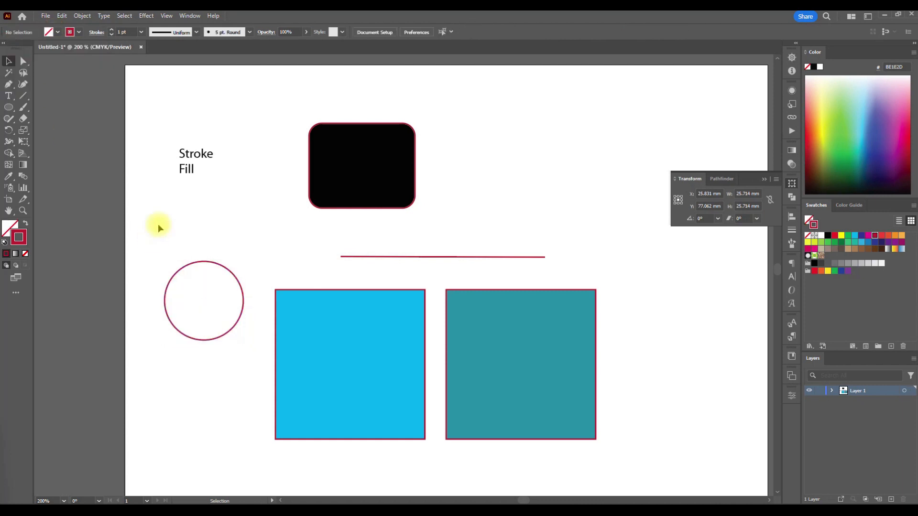
{"action": "scroll", "coordinate": [158, 224], "scroll_direction": "down", "scroll_amount": 5}
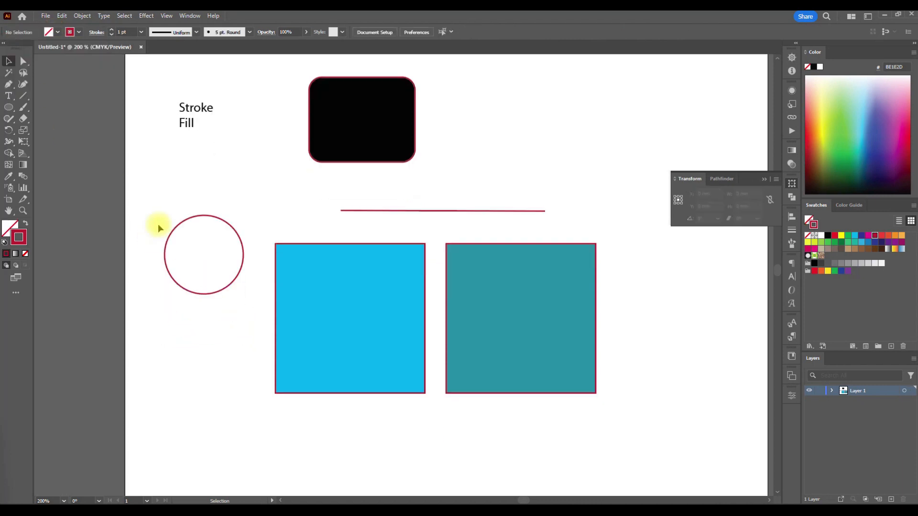
{"action": "scroll", "coordinate": [158, 223], "scroll_direction": "up", "scroll_amount": 4}
{"action": "scroll", "coordinate": [158, 225], "scroll_direction": "up", "scroll_amount": 3}
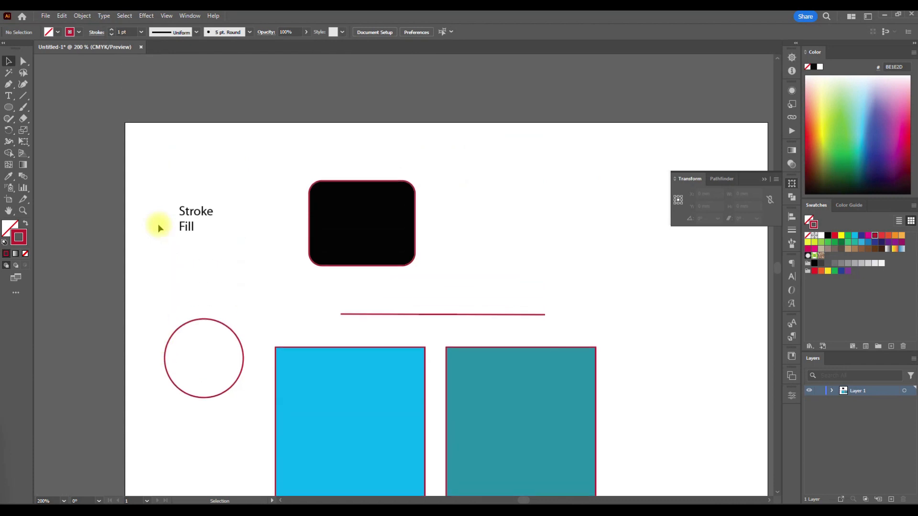
{"action": "scroll", "coordinate": [156, 224], "scroll_direction": "right", "scroll_amount": 2}
{"action": "scroll", "coordinate": [153, 227], "scroll_direction": "down", "scroll_amount": 4}
{"action": "left_click", "coordinate": [23, 94]}
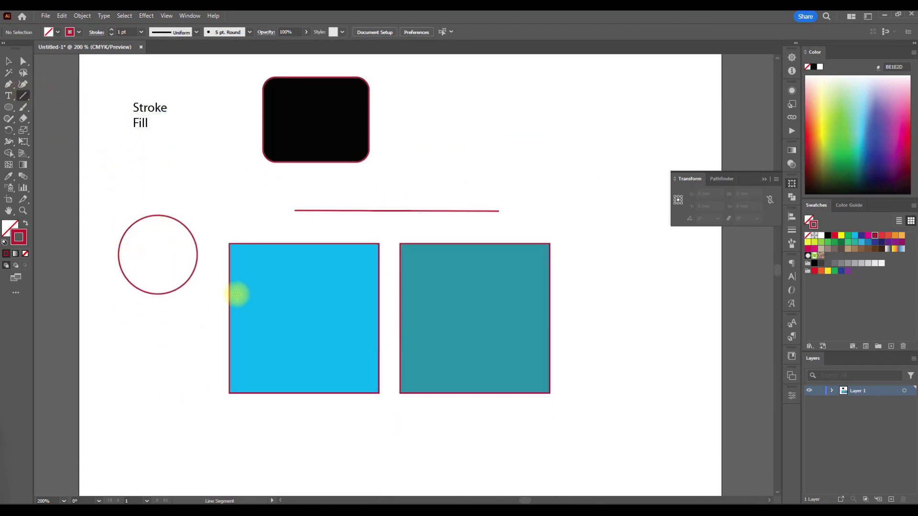
{"action": "scroll", "coordinate": [354, 260], "scroll_direction": "down", "scroll_amount": 4}
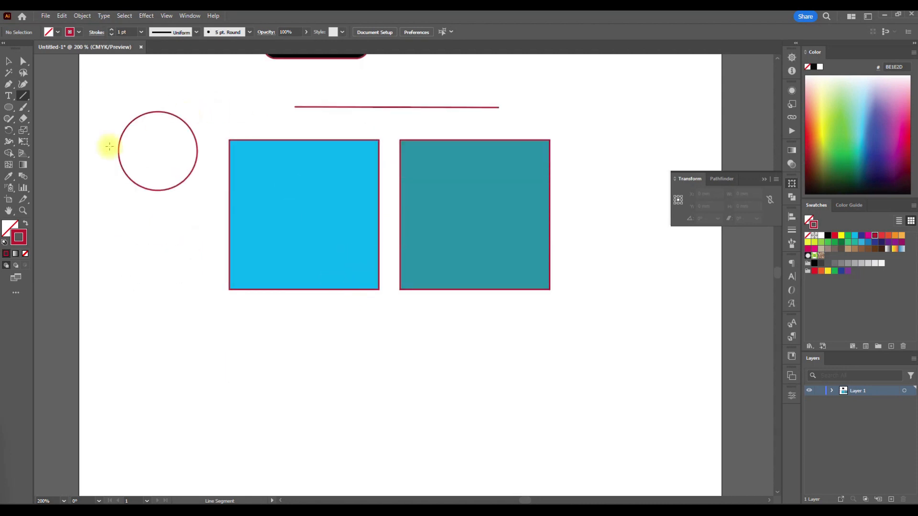
{"action": "left_click", "coordinate": [300, 314]}
{"action": "left_click", "coordinate": [480, 289]}
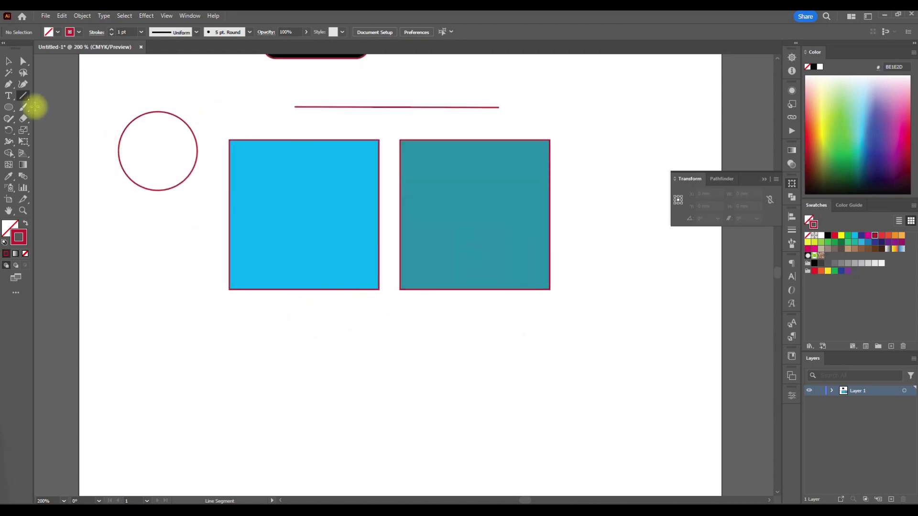
{"action": "left_click", "coordinate": [23, 85]}
- Draw an open five-point path of about 75 × 49 mm below the squares with the Pen tool, unfilled with a dark red stroke, and deselect it
{"action": "left_click", "coordinate": [9, 84]}
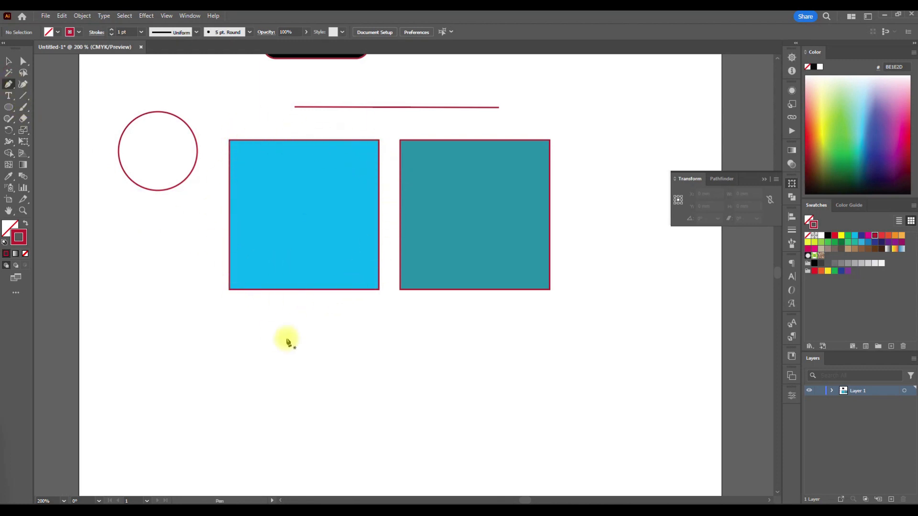
{"action": "scroll", "coordinate": [374, 318], "scroll_direction": "down", "scroll_amount": 2}
{"action": "left_click", "coordinate": [365, 292]}
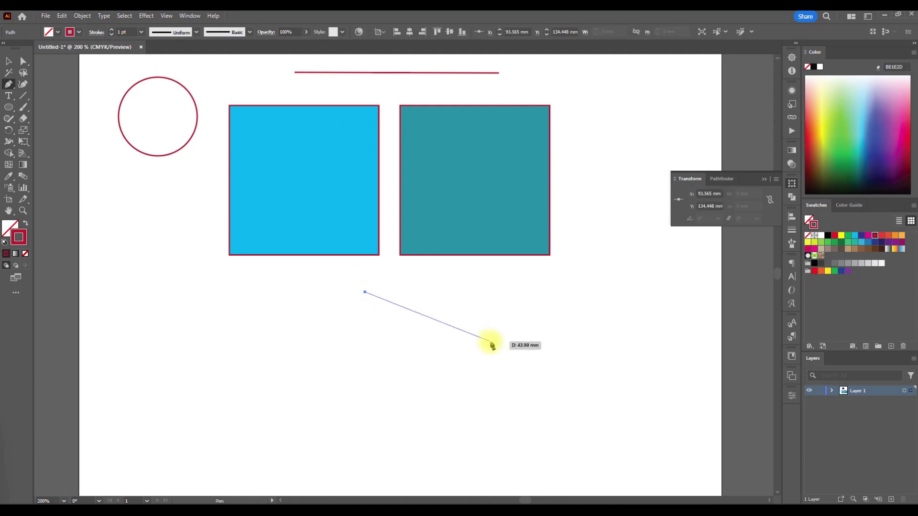
{"action": "left_click", "coordinate": [491, 342]}
{"action": "left_click", "coordinate": [354, 444]}
{"action": "left_click", "coordinate": [262, 377]}
{"action": "left_click", "coordinate": [260, 324]}
{"action": "key", "text": "v"}
{"action": "left_click", "coordinate": [201, 352]}
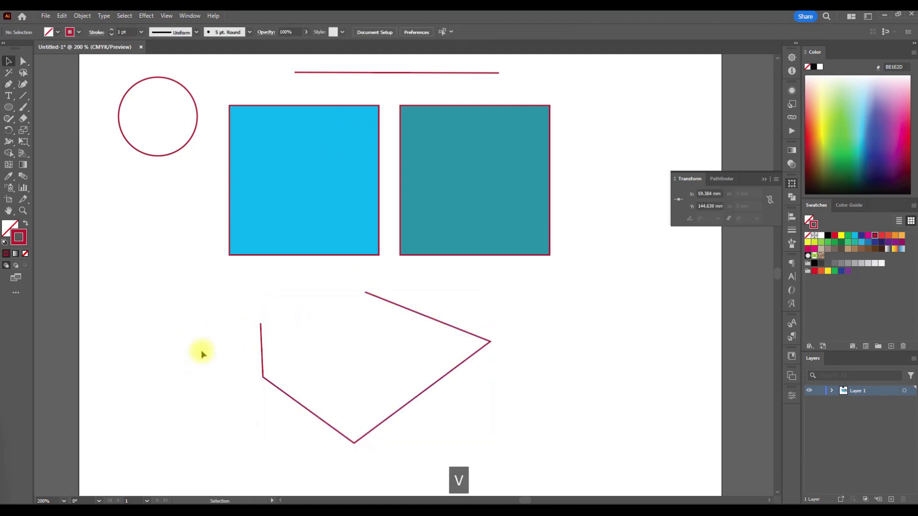
- Fill the open path below the squares with cyan and deselect it
{"action": "left_click", "coordinate": [328, 421]}
{"action": "left_click", "coordinate": [51, 32]}
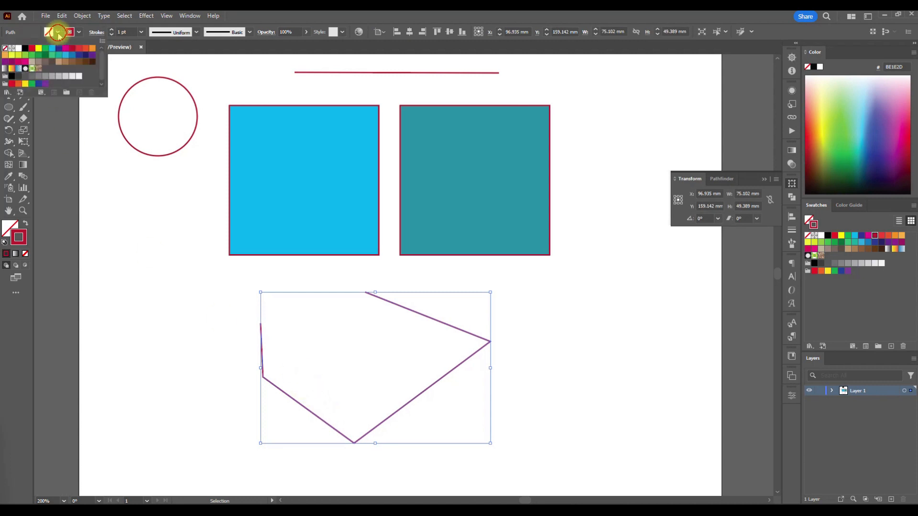
{"action": "left_click", "coordinate": [52, 48]}
{"action": "left_click", "coordinate": [141, 331]}
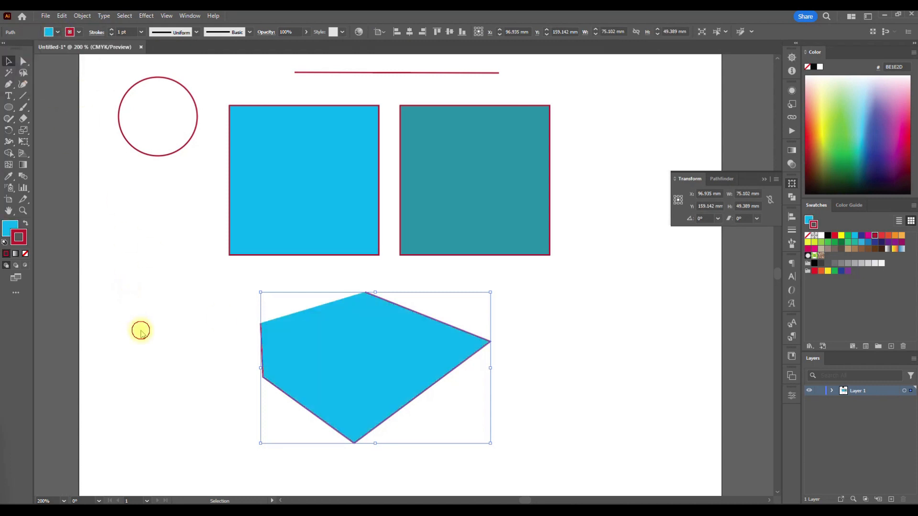
{"action": "left_click", "coordinate": [185, 335]}
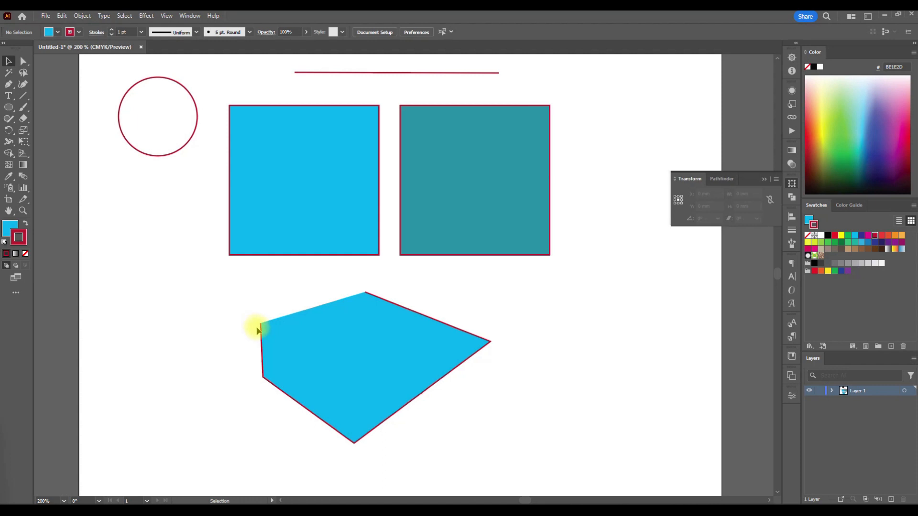
- Extend the cyan open path from its left end through six more corner points with the Pen tool, close it at its starting point and deselect it
{"action": "left_click", "coordinate": [8, 84]}
{"action": "left_click", "coordinate": [263, 327]}
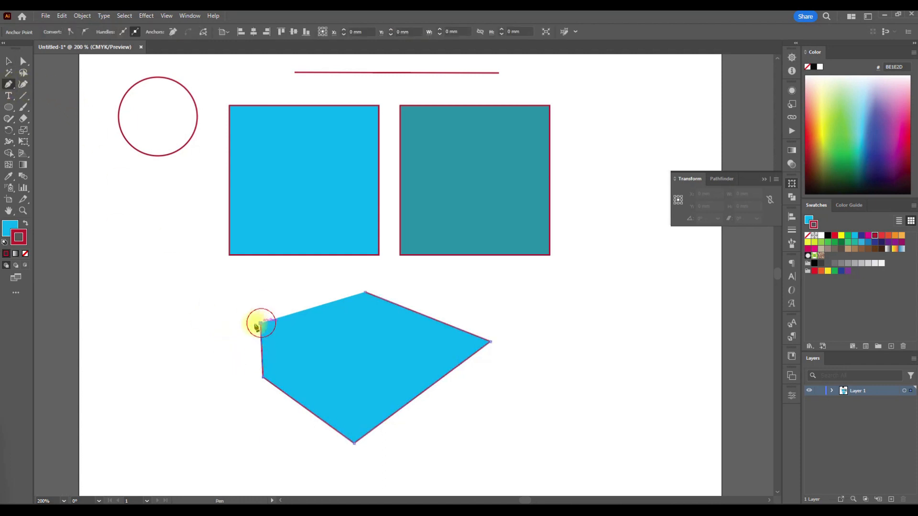
{"action": "left_click", "coordinate": [208, 315]}
{"action": "left_click", "coordinate": [211, 282]}
{"action": "left_click", "coordinate": [277, 274]}
{"action": "left_click", "coordinate": [304, 362]}
{"action": "left_click", "coordinate": [360, 369]}
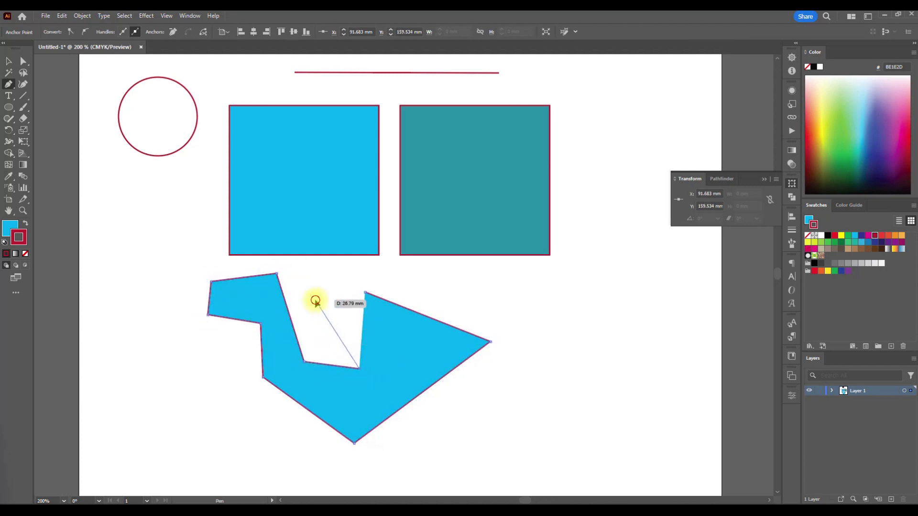
{"action": "left_click", "coordinate": [315, 300]}
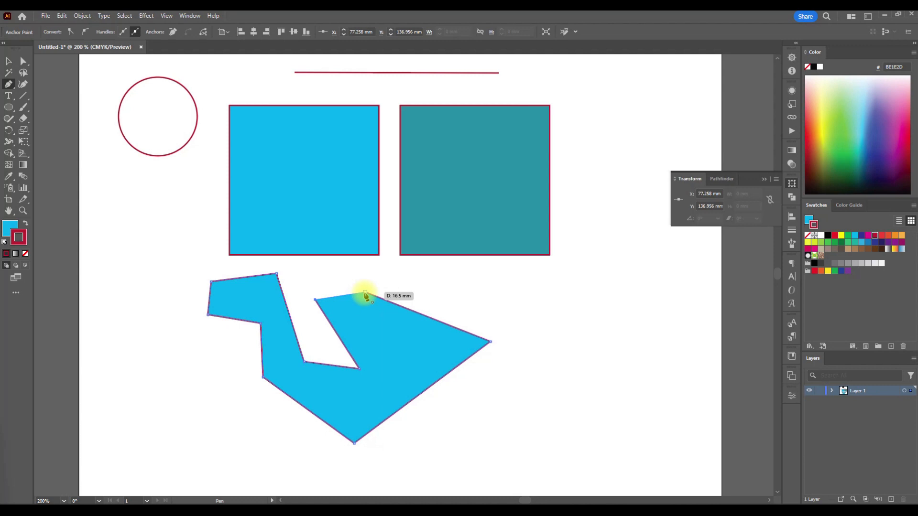
{"action": "left_click", "coordinate": [364, 293]}
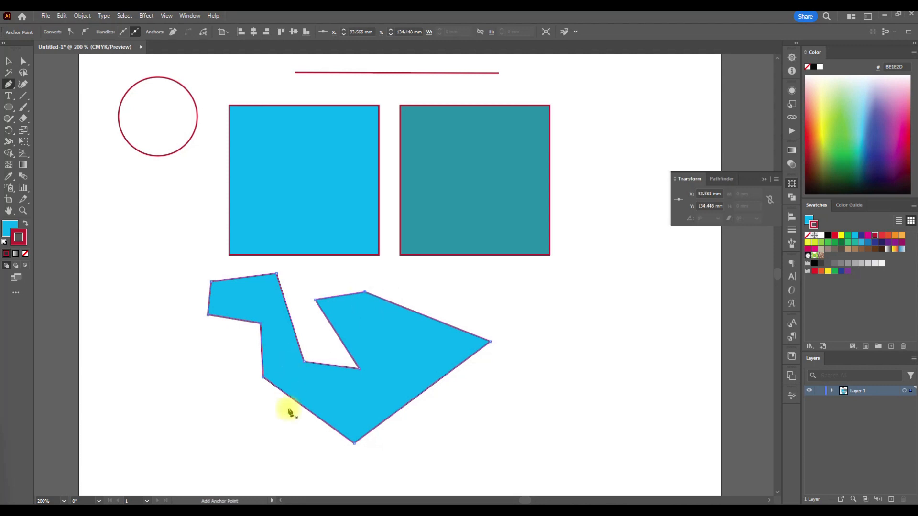
{"action": "key", "text": "v"}
{"action": "left_click", "coordinate": [483, 363]}
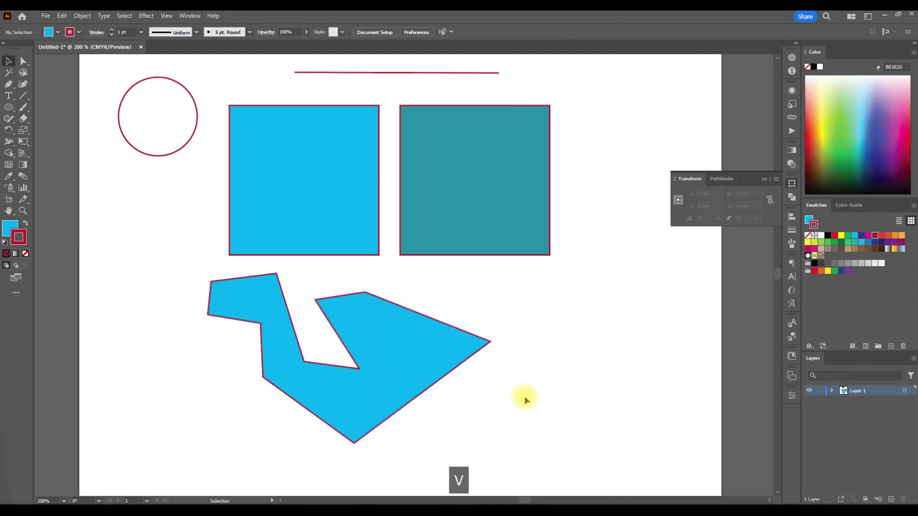
- Move the closed cyan path to the right beneath the teal square, remove its fill and deselect it
{"action": "left_click_drag", "start_coordinate": [459, 361], "coordinate": [458, 361]}
{"action": "left_click_drag", "start_coordinate": [364, 340], "coordinate": [551, 334]}
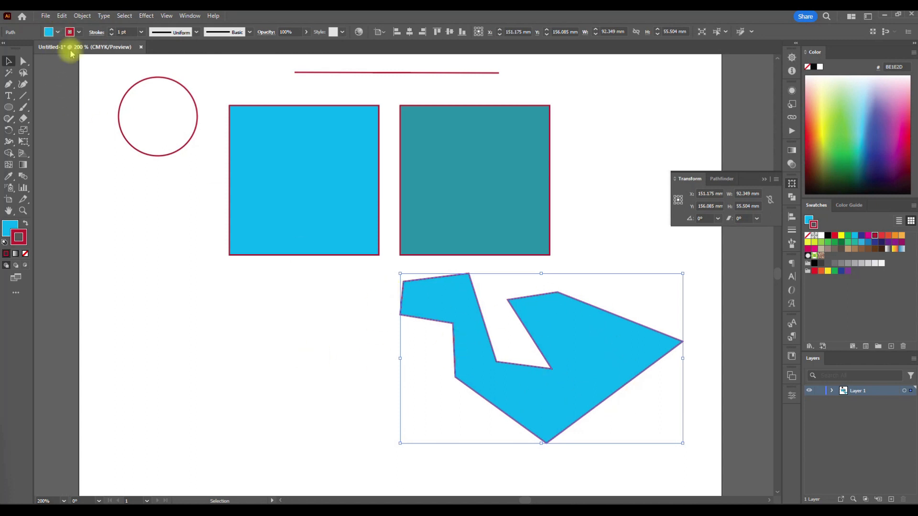
{"action": "left_click", "coordinate": [72, 86]}
{"action": "left_click_drag", "start_coordinate": [365, 282], "coordinate": [408, 338]}
{"action": "left_click", "coordinate": [58, 32]}
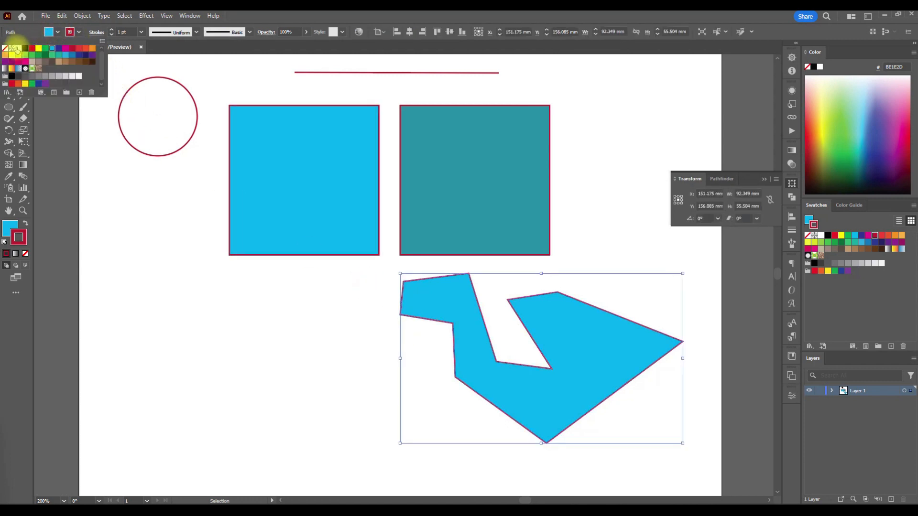
{"action": "left_click", "coordinate": [5, 49]}
{"action": "left_click", "coordinate": [308, 380]}
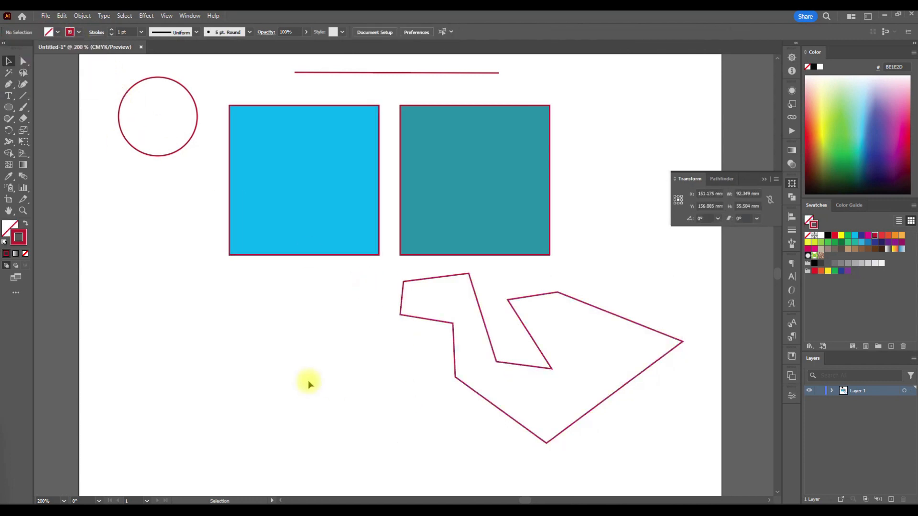
- Remove the stroke from the cyan square and deselect it
{"action": "left_click", "coordinate": [257, 232]}
{"action": "left_click", "coordinate": [79, 32]}
{"action": "left_click", "coordinate": [5, 49]}
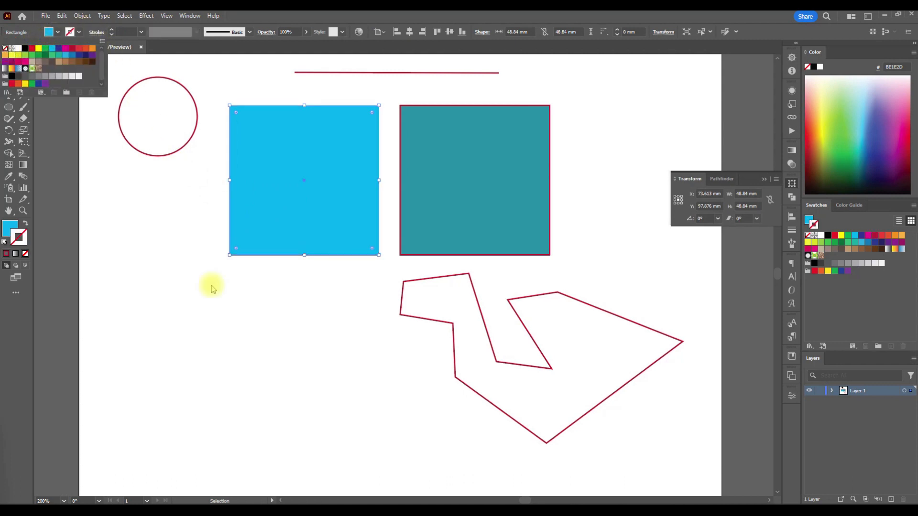
{"action": "left_click", "coordinate": [240, 334]}
{"action": "left_click", "coordinate": [240, 335]}
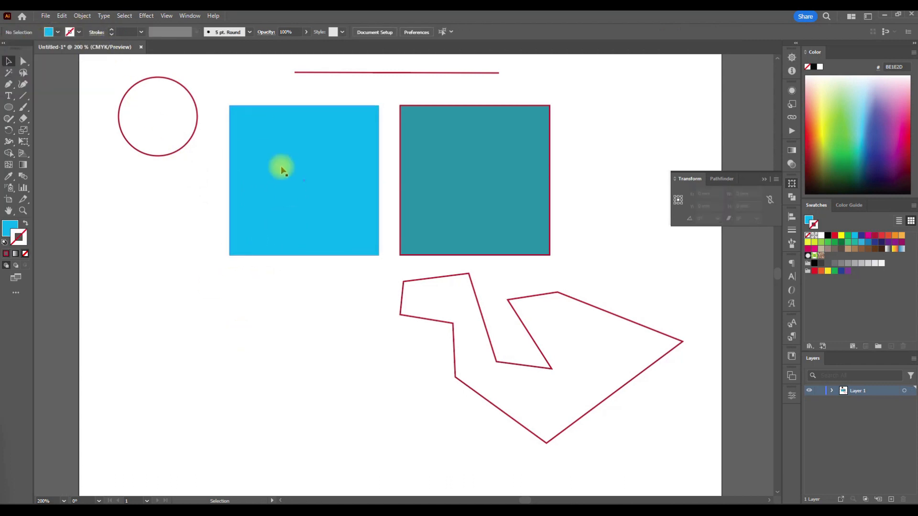
- Review the drawn shapes and check the fill and stroke settings of the cyan square
{"action": "scroll", "coordinate": [322, 439], "scroll_direction": "up", "scroll_amount": 3}
{"action": "scroll", "coordinate": [318, 414], "scroll_direction": "down", "scroll_amount": 1}
{"action": "scroll", "coordinate": [320, 399], "scroll_direction": "down", "scroll_amount": 1}
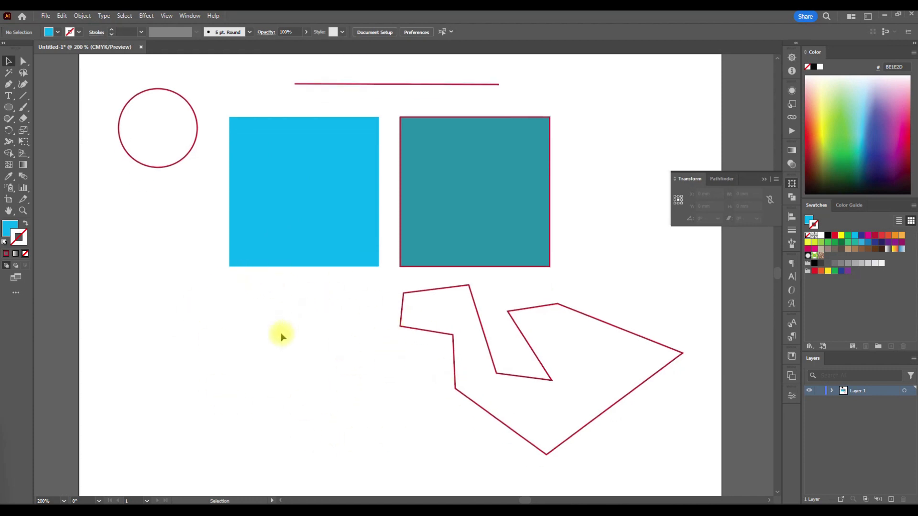
{"action": "scroll", "coordinate": [278, 330], "scroll_direction": "up", "scroll_amount": 13}
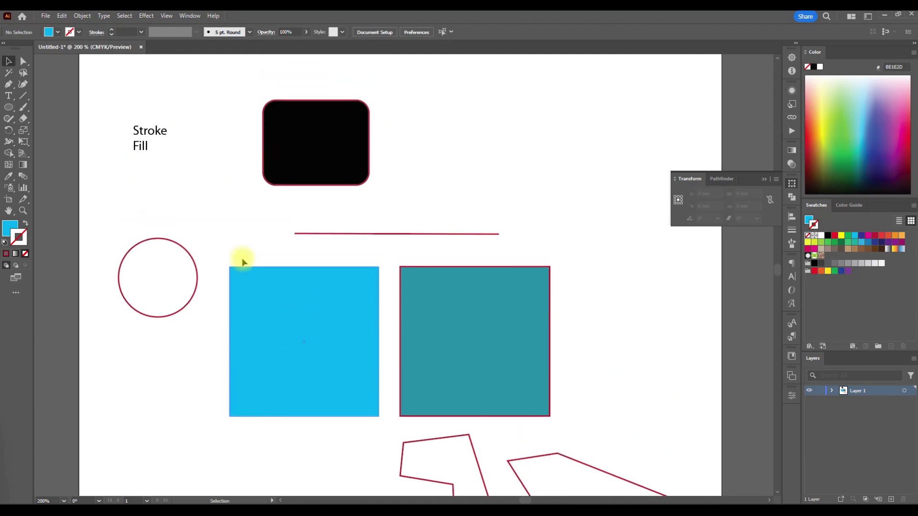
{"action": "left_click", "coordinate": [57, 32]}
{"action": "left_click", "coordinate": [55, 32]}
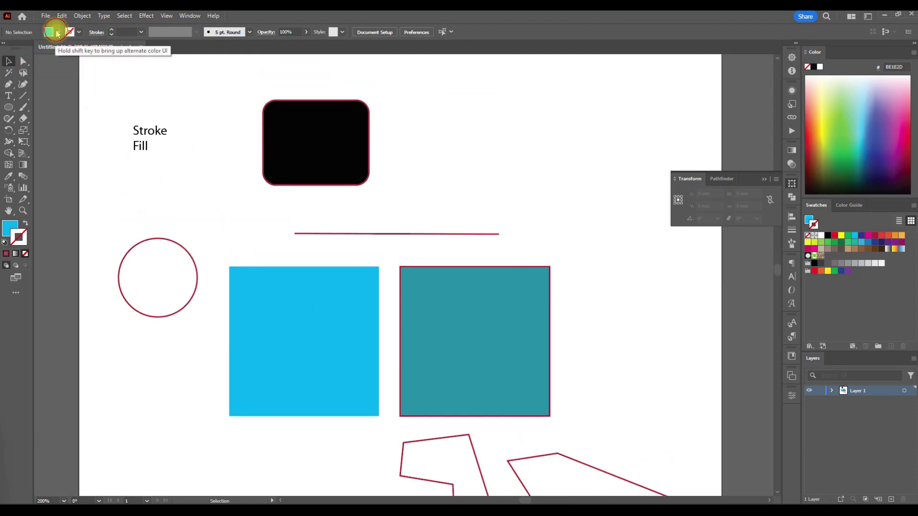
{"action": "left_click", "coordinate": [80, 33]}
{"action": "left_click", "coordinate": [69, 32]}
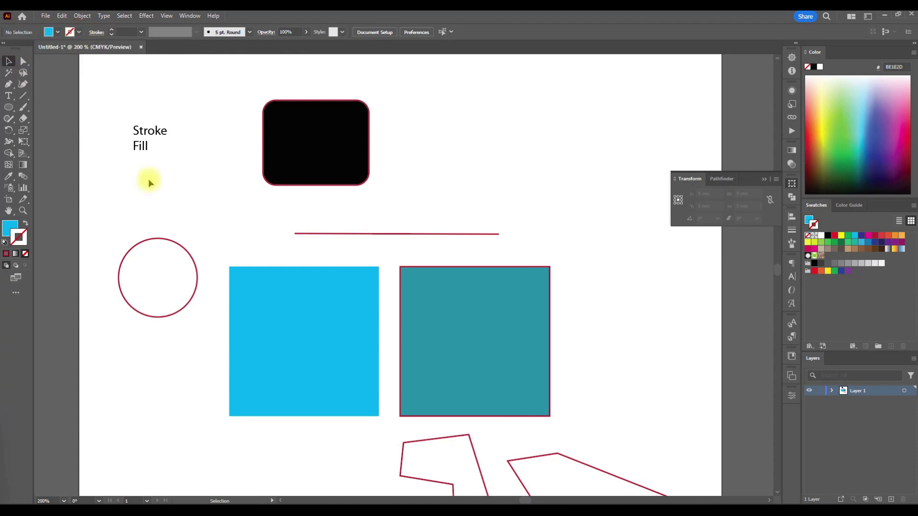
{"action": "left_click", "coordinate": [269, 330]}
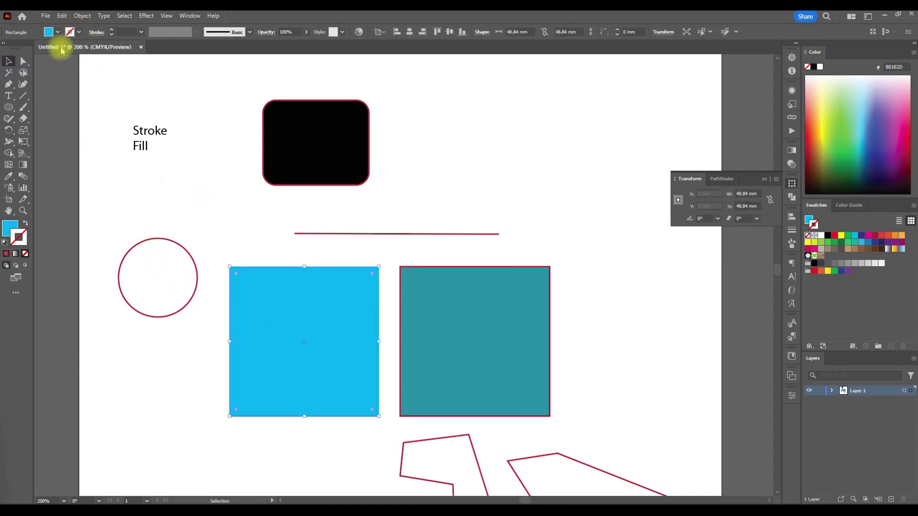
{"action": "left_click", "coordinate": [242, 230]}
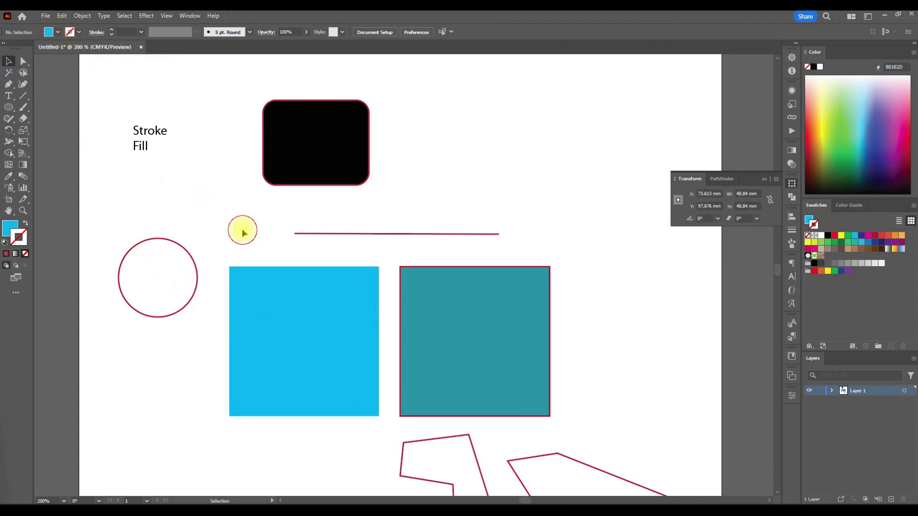
{"action": "scroll", "coordinate": [259, 250], "scroll_direction": "down", "scroll_amount": 3}
{"action": "scroll", "coordinate": [268, 273], "scroll_direction": "up", "scroll_amount": 1}
{"action": "scroll", "coordinate": [269, 274], "scroll_direction": "up", "scroll_amount": 4}
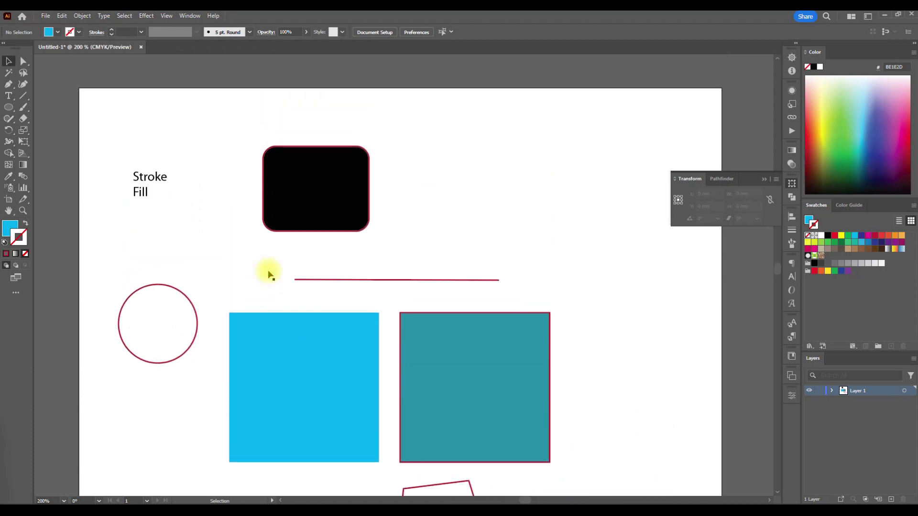
{"action": "scroll", "coordinate": [269, 274], "scroll_direction": "down", "scroll_amount": 4}
{"action": "scroll", "coordinate": [269, 274], "scroll_direction": "up", "scroll_amount": 3}
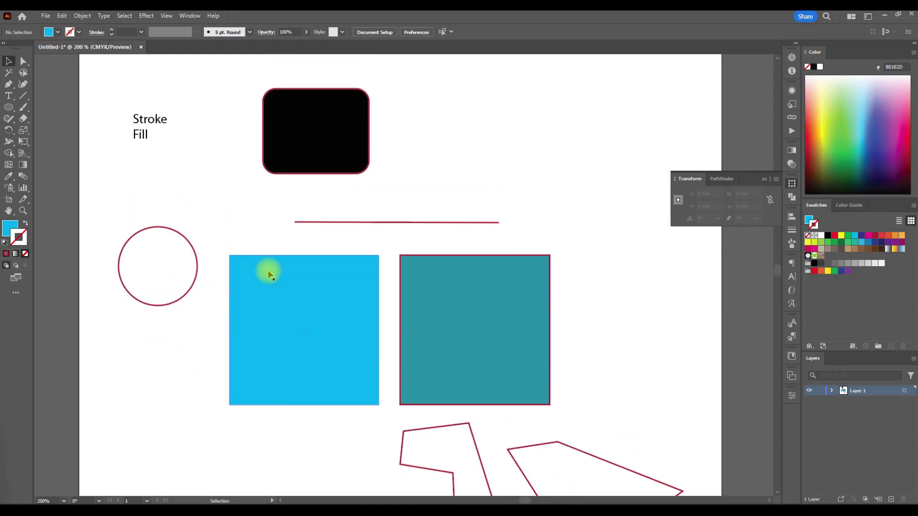
{"action": "scroll", "coordinate": [239, 253], "scroll_direction": "down", "scroll_amount": 8}
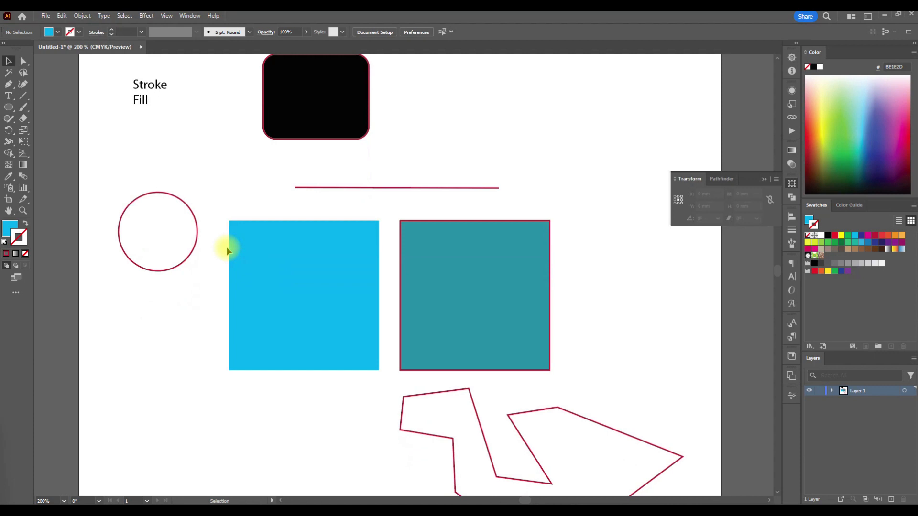
- Delete the closed crimson-outlined path, the cyan square and the teal square from the artboard
{"action": "left_click", "coordinate": [512, 403]}
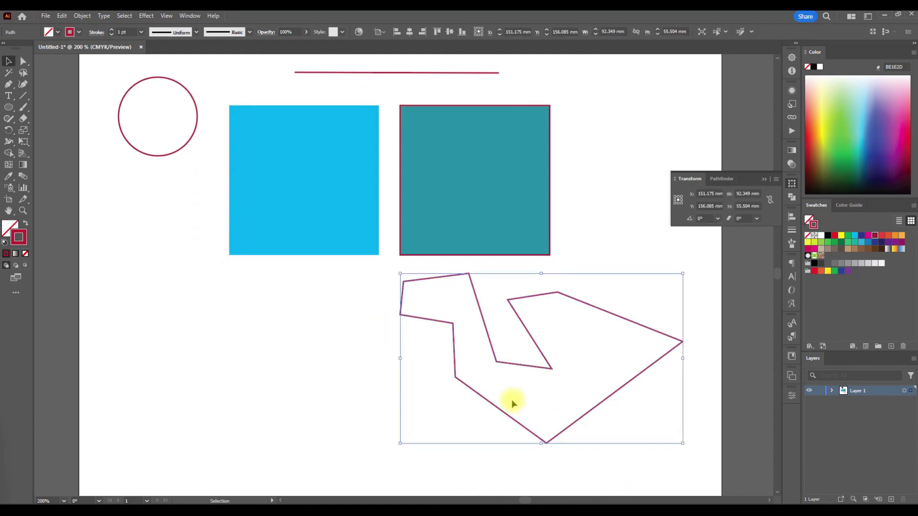
{"action": "key", "text": "Delete"}
{"action": "scroll", "coordinate": [361, 357], "scroll_direction": "up", "scroll_amount": 4}
{"action": "left_click_drag", "start_coordinate": [374, 324], "coordinate": [243, 127]}
{"action": "scroll", "coordinate": [351, 302], "scroll_direction": "up", "scroll_amount": 2}
{"action": "key", "text": "Delete"}
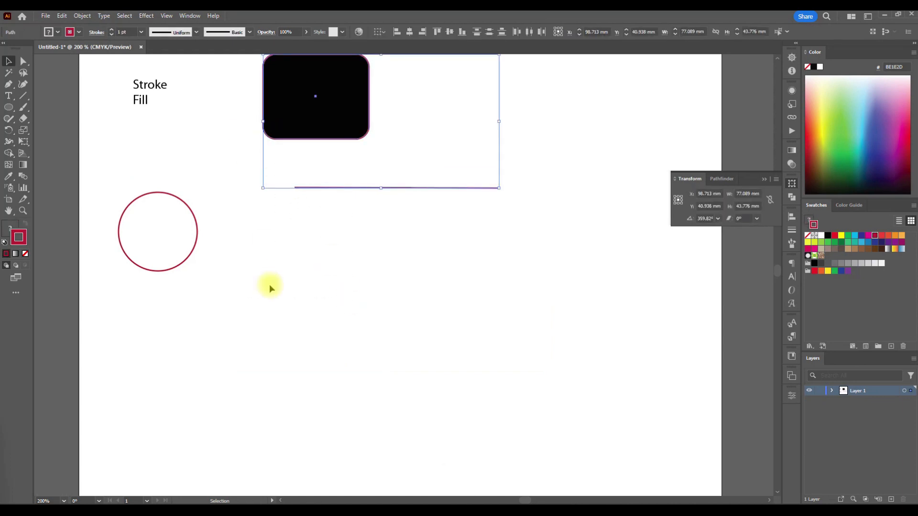
- Delete the black rounded rectangle, the straight line and the circle, keeping the Stroke and Fill text
{"action": "key", "text": "Delete"}
{"action": "left_click_drag", "start_coordinate": [268, 284], "coordinate": [154, 246]}
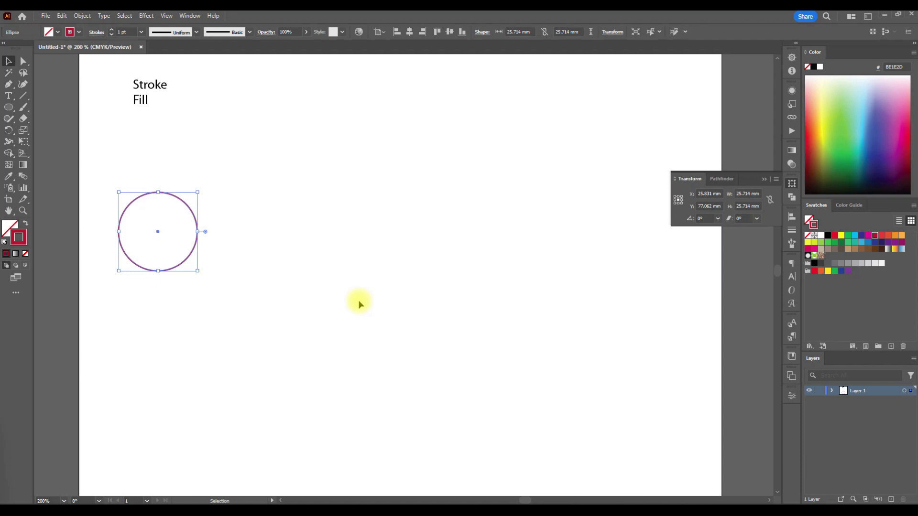
{"action": "scroll", "coordinate": [360, 303], "scroll_direction": "up", "scroll_amount": 3}
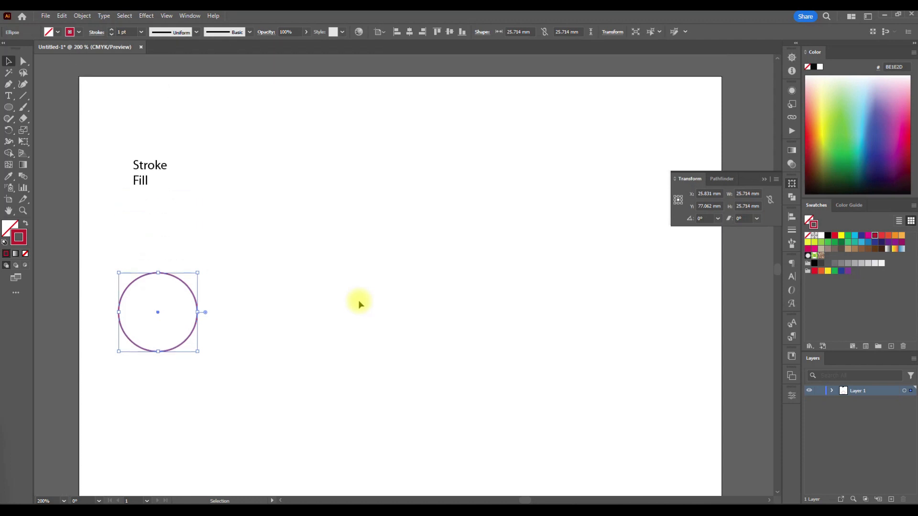
{"action": "key", "text": "Delete"}
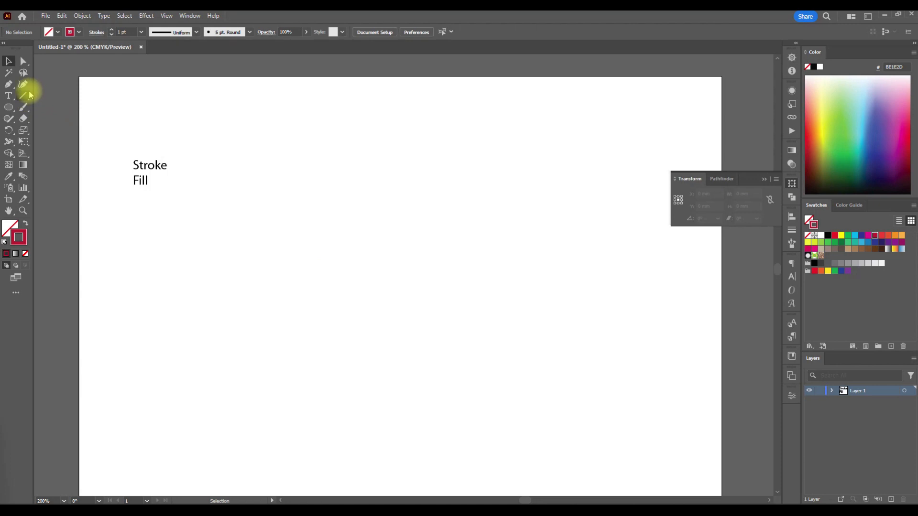
- Draw an unfilled rectangle with a crimson stroke, about 47.7 by 42.7 mm, to the right of the text and select it
{"action": "left_click", "coordinate": [9, 107]}
{"action": "left_click", "coordinate": [53, 104]}
{"action": "left_click_drag", "start_coordinate": [283, 184], "coordinate": [428, 315]}
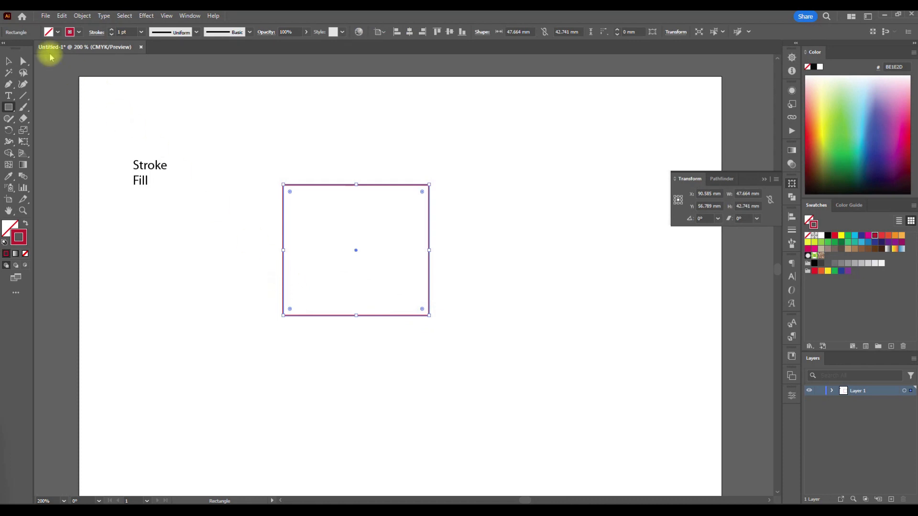
{"action": "left_click", "coordinate": [8, 61]}
{"action": "left_click", "coordinate": [266, 205]}
{"action": "left_click_drag", "start_coordinate": [317, 270], "coordinate": [240, 239]}
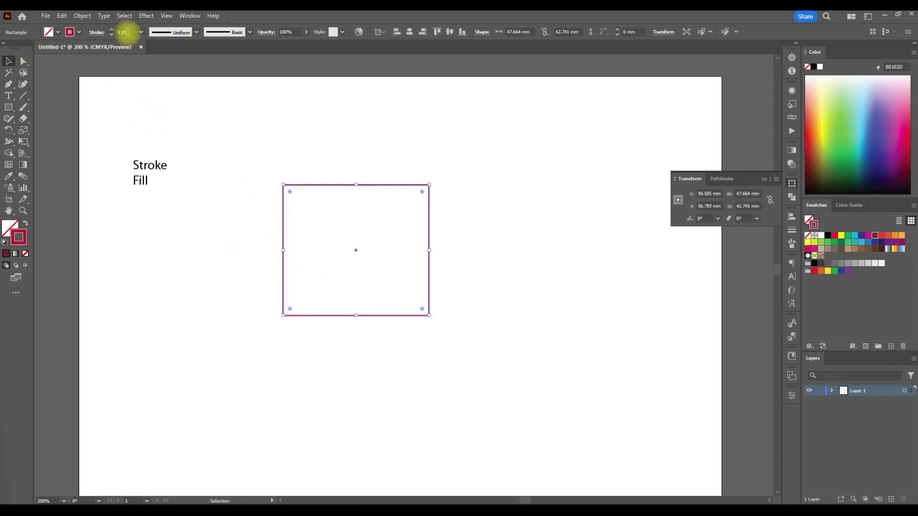
- Try stroke weights of 2 pt, 14 pt and 4 pt on the rectangle and set it back to 1 pt
{"action": "scroll", "coordinate": [127, 32], "scroll_direction": "up", "scroll_amount": 3}
{"action": "scroll", "coordinate": [128, 32], "scroll_direction": "down", "scroll_amount": 2}
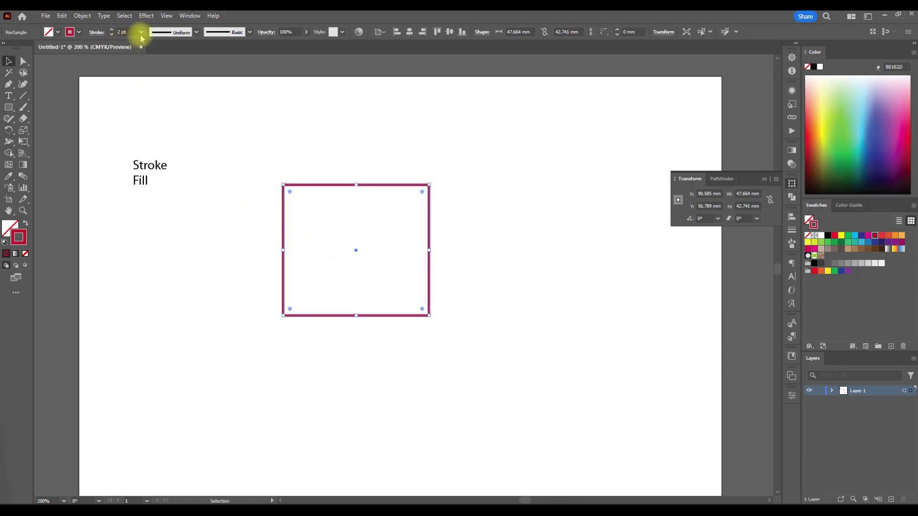
{"action": "left_click", "coordinate": [141, 32]}
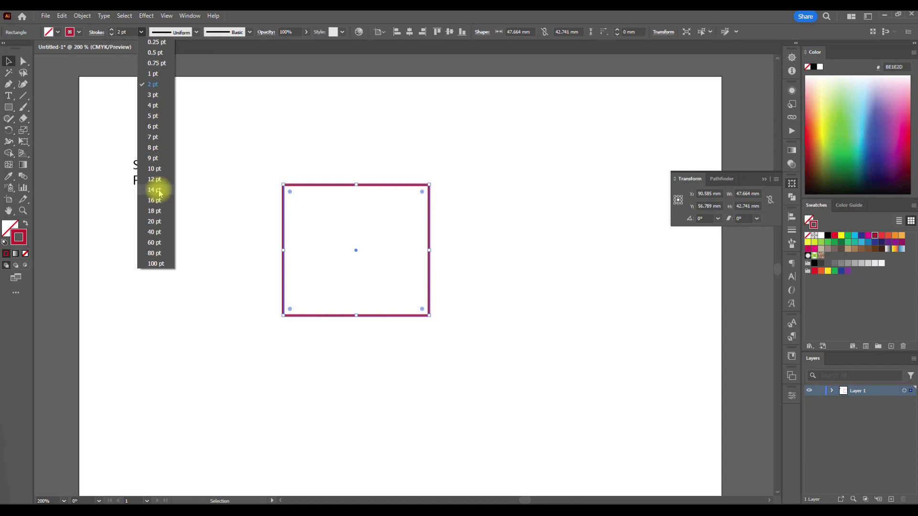
{"action": "left_click", "coordinate": [158, 191]}
{"action": "left_click", "coordinate": [141, 32]}
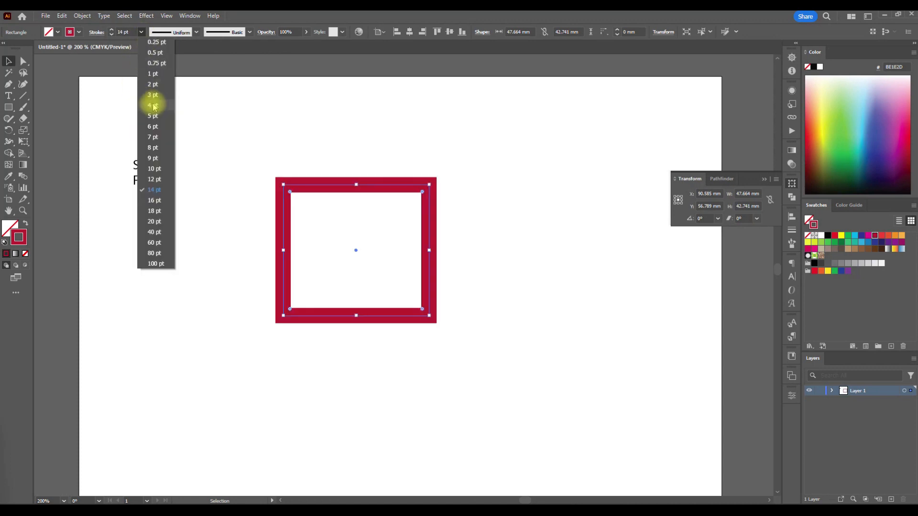
{"action": "left_click", "coordinate": [154, 106]}
{"action": "left_click", "coordinate": [141, 32]}
{"action": "left_click", "coordinate": [158, 76]}
- Reselect the rectangle and increase its stroke weight to 8 pt
{"action": "left_click_drag", "start_coordinate": [245, 151], "coordinate": [308, 203]}
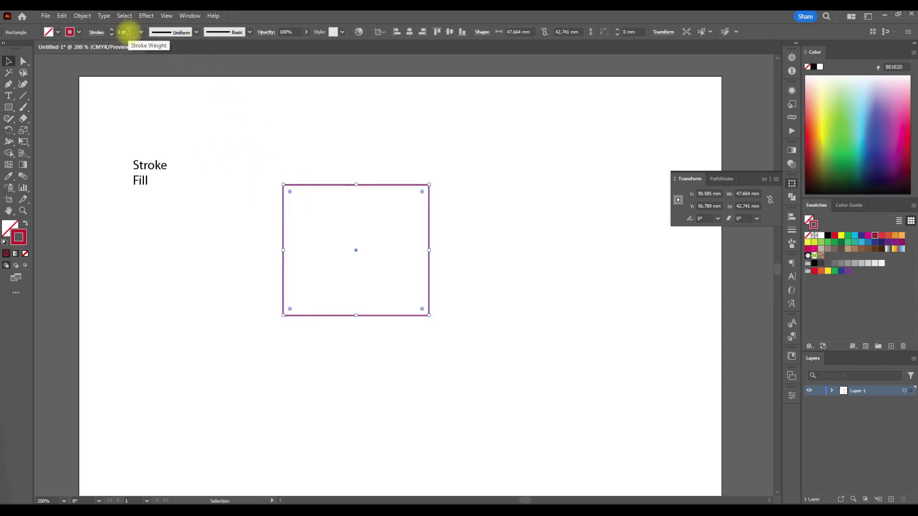
{"action": "scroll", "coordinate": [129, 32], "scroll_direction": "up", "scroll_amount": 5}
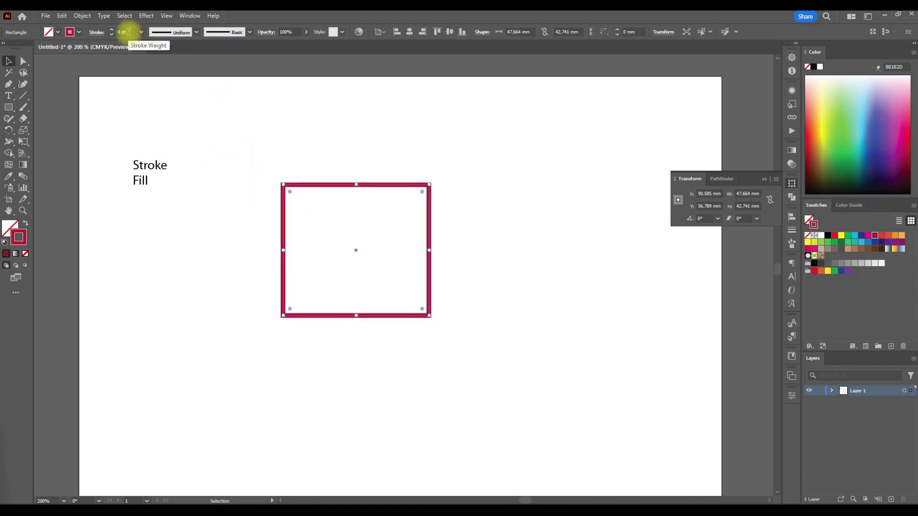
{"action": "scroll", "coordinate": [129, 32], "scroll_direction": "up", "scroll_amount": 3}
{"action": "scroll", "coordinate": [129, 32], "scroll_direction": "down", "scroll_amount": 3}
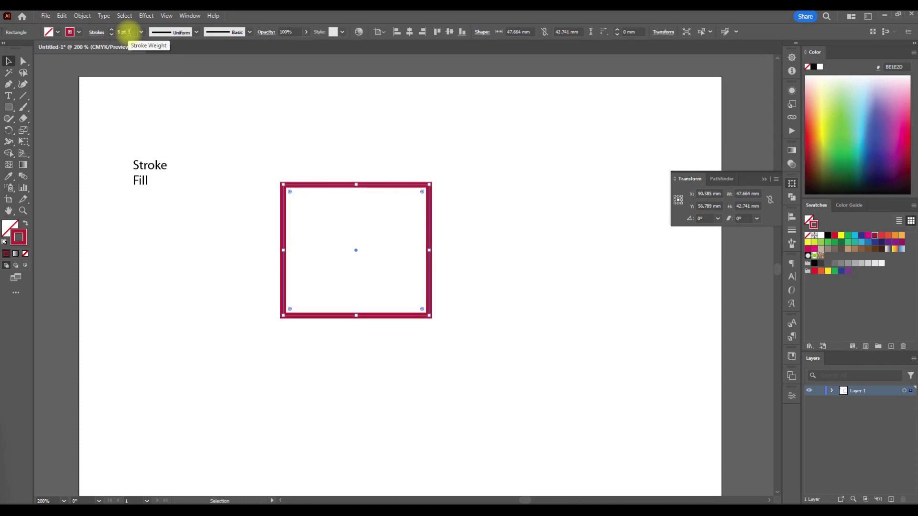
{"action": "scroll", "coordinate": [129, 32], "scroll_direction": "down", "scroll_amount": 2}
{"action": "scroll", "coordinate": [128, 32], "scroll_direction": "up", "scroll_amount": 4}
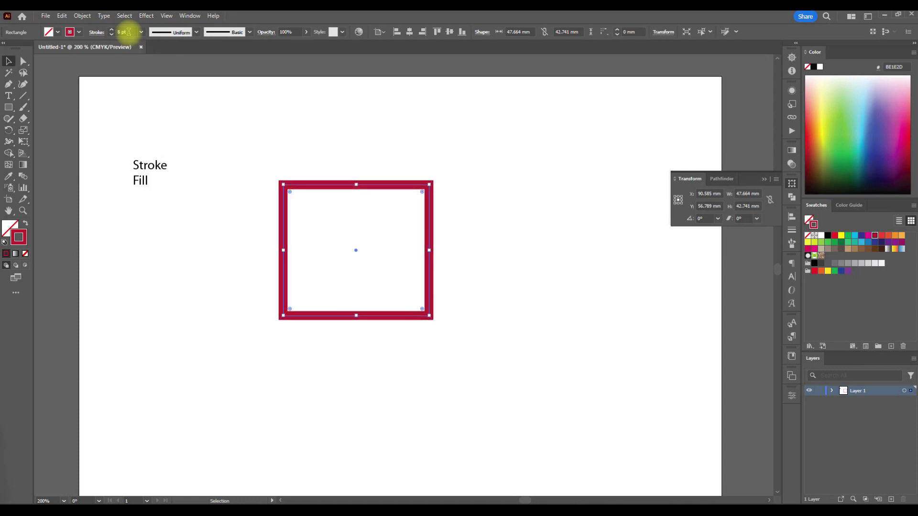
- Deselect and reselect the rectangle, and open the detailed Stroke settings
{"action": "left_click", "coordinate": [211, 249]}
{"action": "left_click_drag", "start_coordinate": [248, 143], "coordinate": [306, 218]}
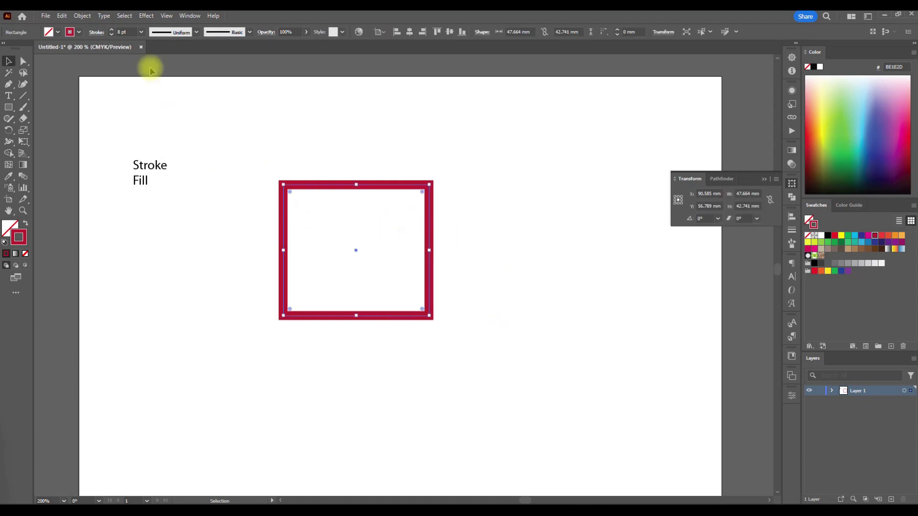
{"action": "left_click", "coordinate": [507, 321]}
{"action": "left_click", "coordinate": [415, 247]}
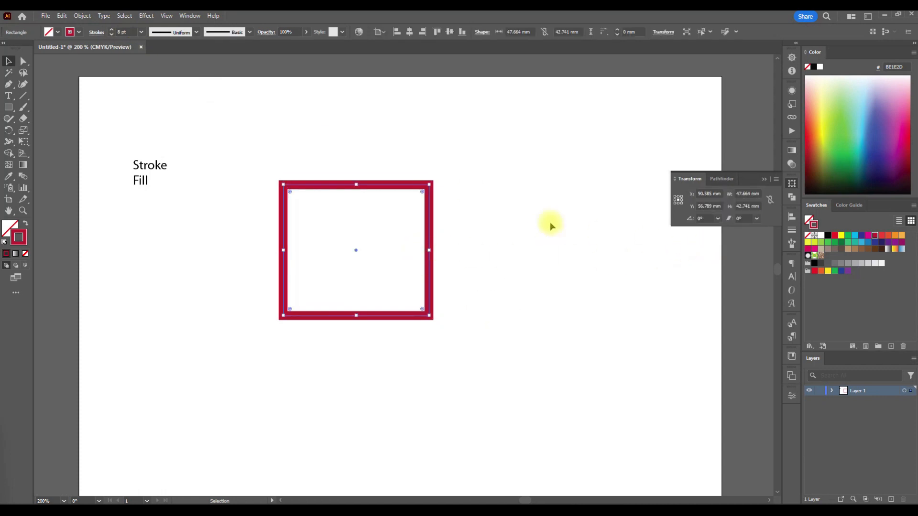
{"action": "left_click", "coordinate": [190, 15]}
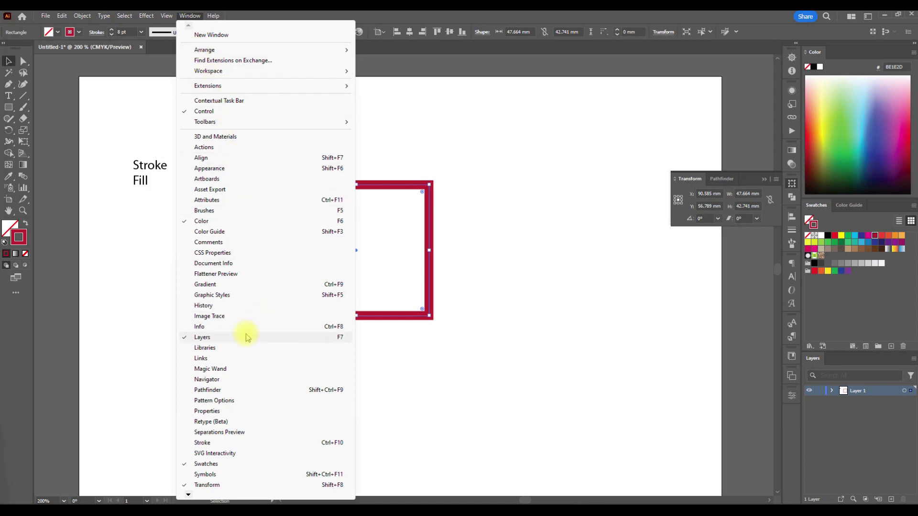
{"action": "left_click", "coordinate": [222, 444]}
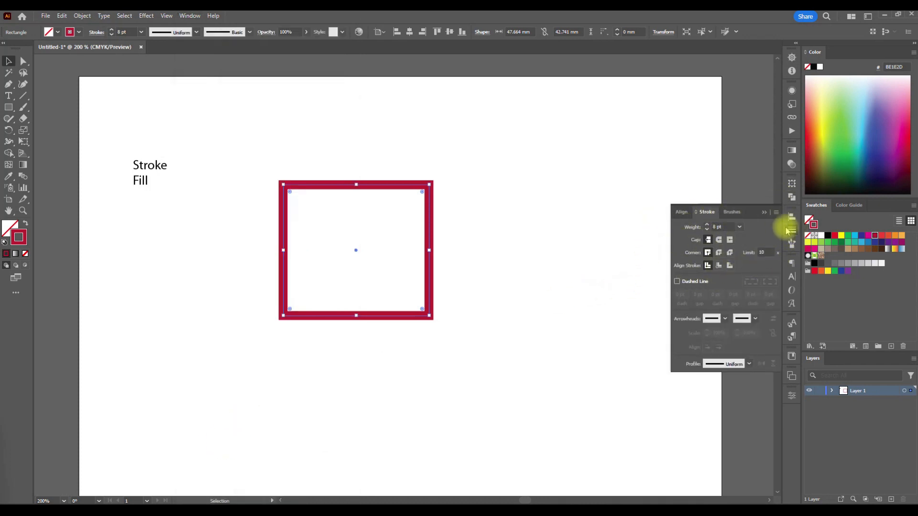
- Hide the additional Stroke options and show them again
{"action": "left_click", "coordinate": [775, 213]}
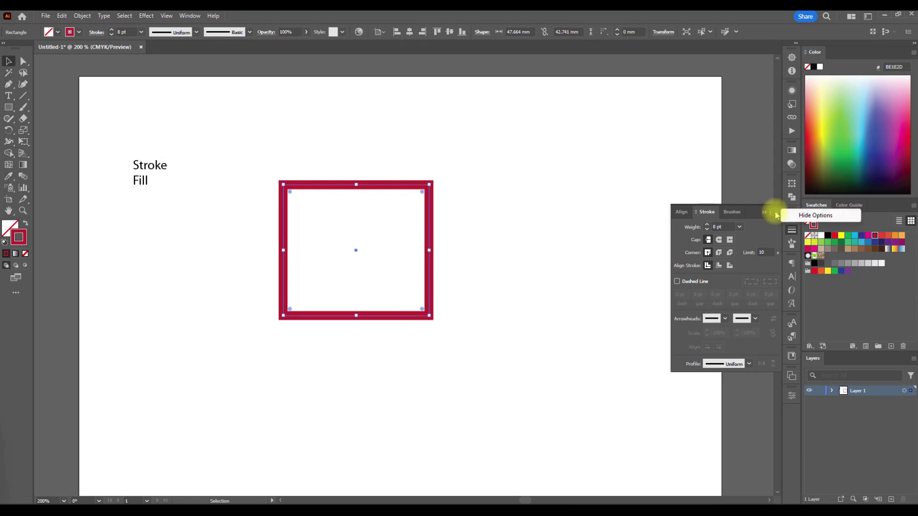
{"action": "left_click", "coordinate": [798, 213]}
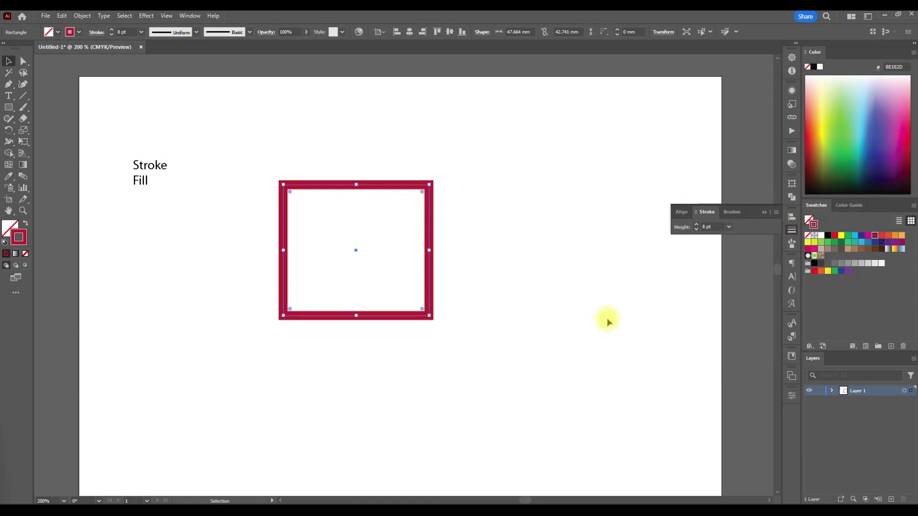
{"action": "left_click", "coordinate": [775, 213]}
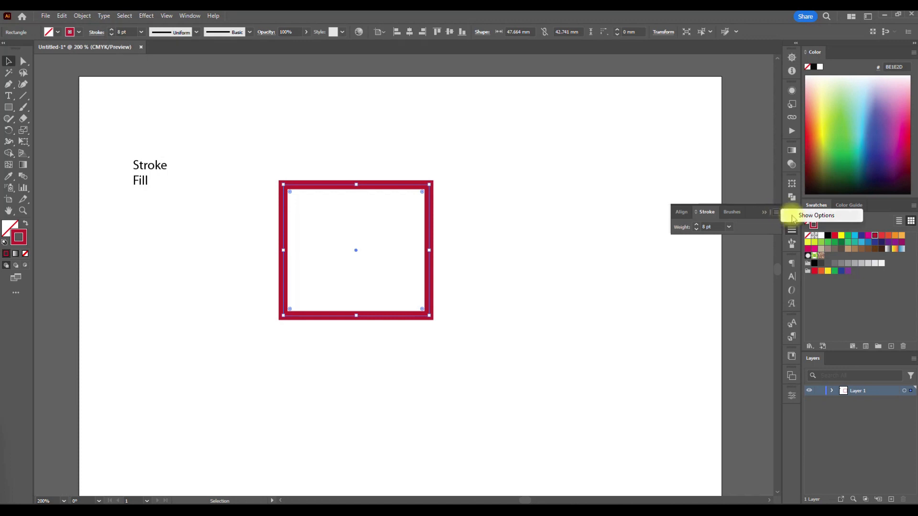
{"action": "left_click", "coordinate": [807, 215]}
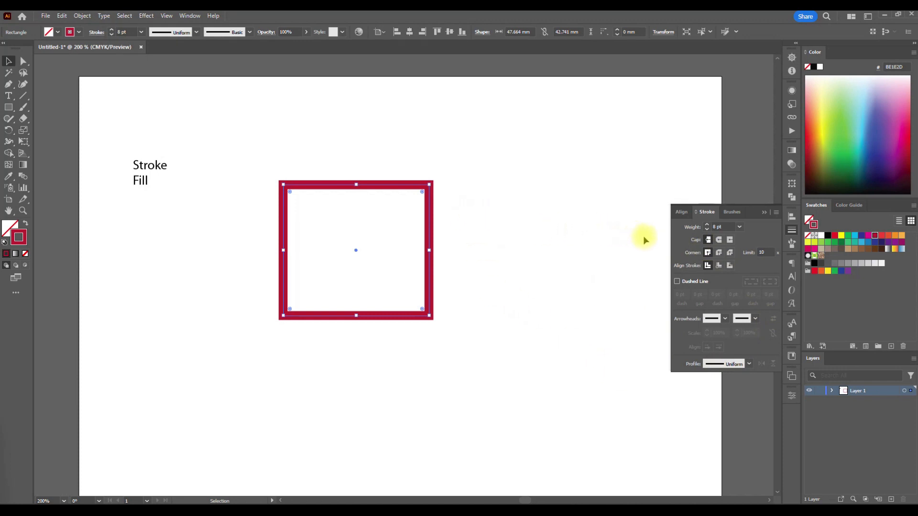
- Give the rectangle's stroke a round cap and round corners, working close up on its upper-right corner
{"action": "left_click", "coordinate": [461, 228]}
{"action": "scroll", "coordinate": [418, 237], "scroll_direction": "up", "scroll_amount": 3}
{"action": "scroll", "coordinate": [451, 234], "scroll_direction": "up", "scroll_amount": 3}
{"action": "left_click", "coordinate": [452, 258]}
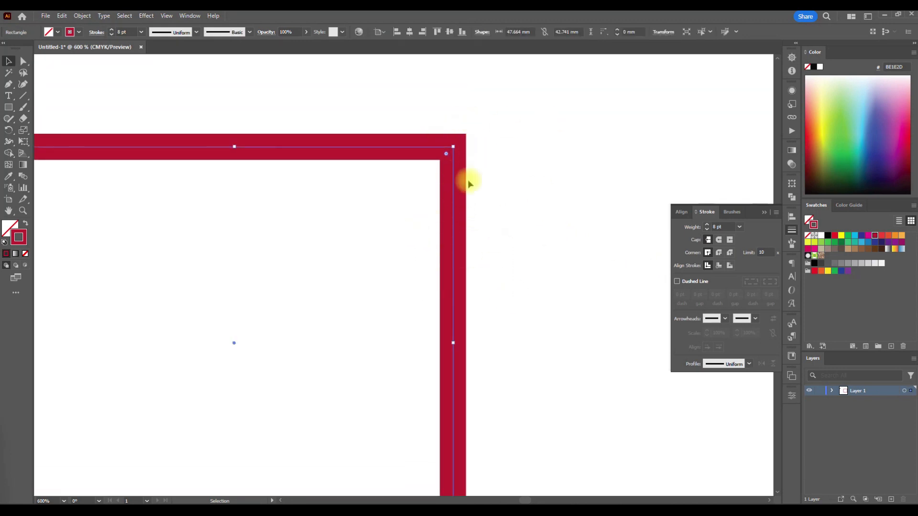
{"action": "left_click", "coordinate": [719, 240]}
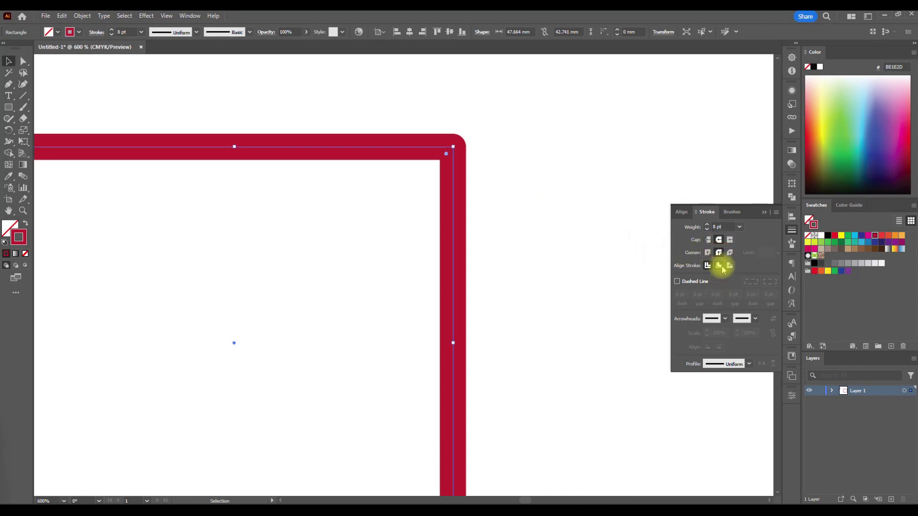
{"action": "left_click", "coordinate": [502, 236]}
{"action": "left_click", "coordinate": [433, 163]}
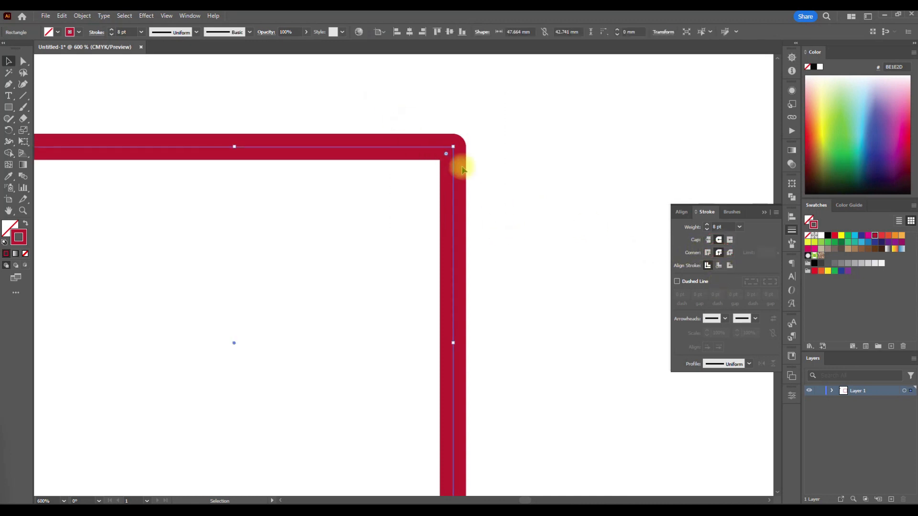
- Examine the rounded stroke at each of the rectangle's corners, comparing the outer and inner edges
{"action": "scroll", "coordinate": [500, 206], "scroll_direction": "down", "scroll_amount": 2}
{"action": "scroll", "coordinate": [382, 191], "scroll_direction": "left", "scroll_amount": 1}
{"action": "scroll", "coordinate": [282, 178], "scroll_direction": "up", "scroll_amount": 2}
{"action": "scroll", "coordinate": [294, 173], "scroll_direction": "up", "scroll_amount": 2}
{"action": "scroll", "coordinate": [295, 174], "scroll_direction": "down", "scroll_amount": 4}
{"action": "scroll", "coordinate": [296, 175], "scroll_direction": "down", "scroll_amount": 2}
{"action": "scroll", "coordinate": [297, 177], "scroll_direction": "down", "scroll_amount": 2}
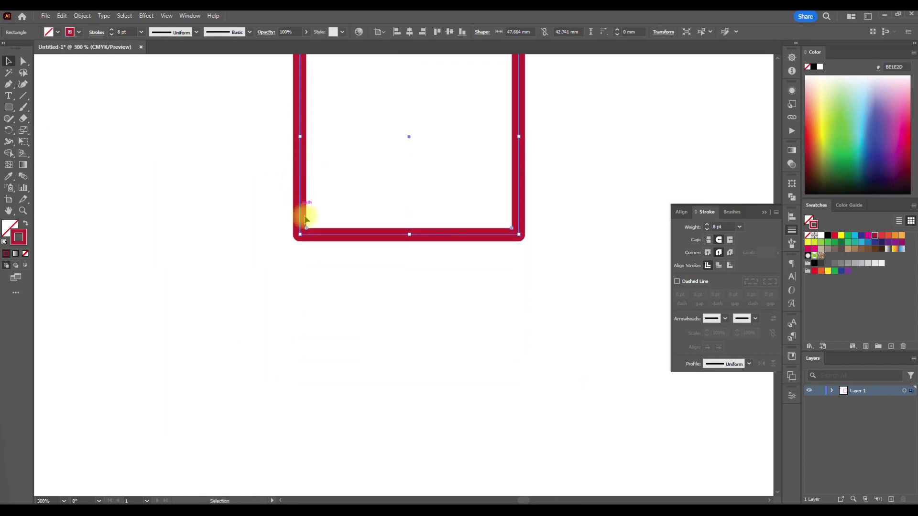
{"action": "scroll", "coordinate": [307, 238], "scroll_direction": "up", "scroll_amount": 2}
{"action": "scroll", "coordinate": [308, 239], "scroll_direction": "up", "scroll_amount": 4}
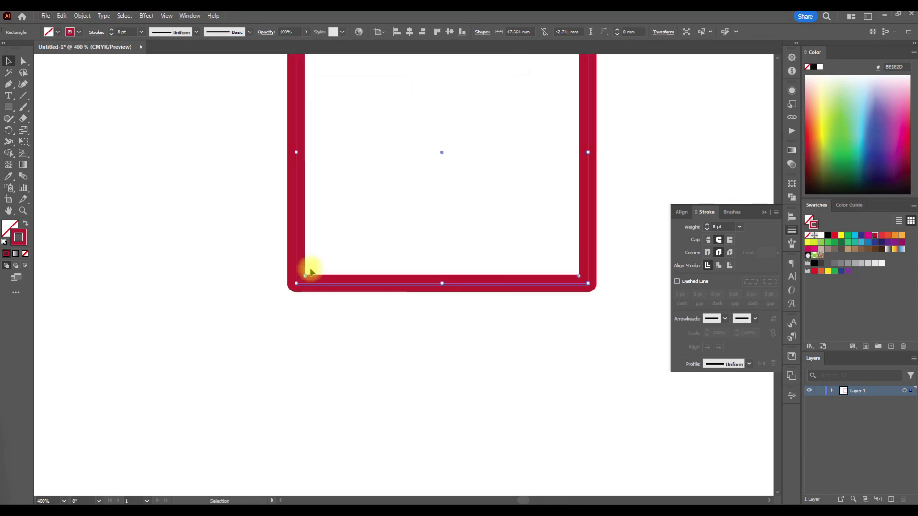
{"action": "scroll", "coordinate": [310, 272], "scroll_direction": "down", "scroll_amount": 3}
{"action": "scroll", "coordinate": [502, 287], "scroll_direction": "up", "scroll_amount": 4}
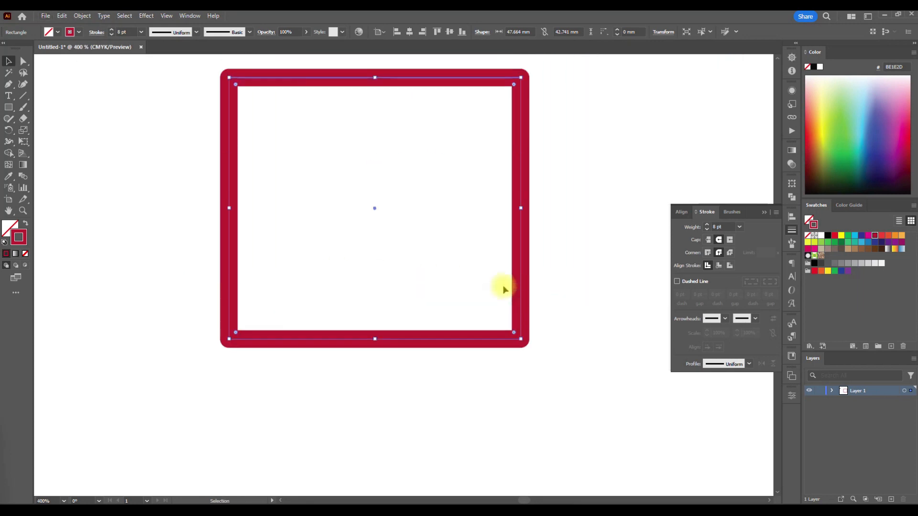
{"action": "scroll", "coordinate": [505, 256], "scroll_direction": "up", "scroll_amount": 1}
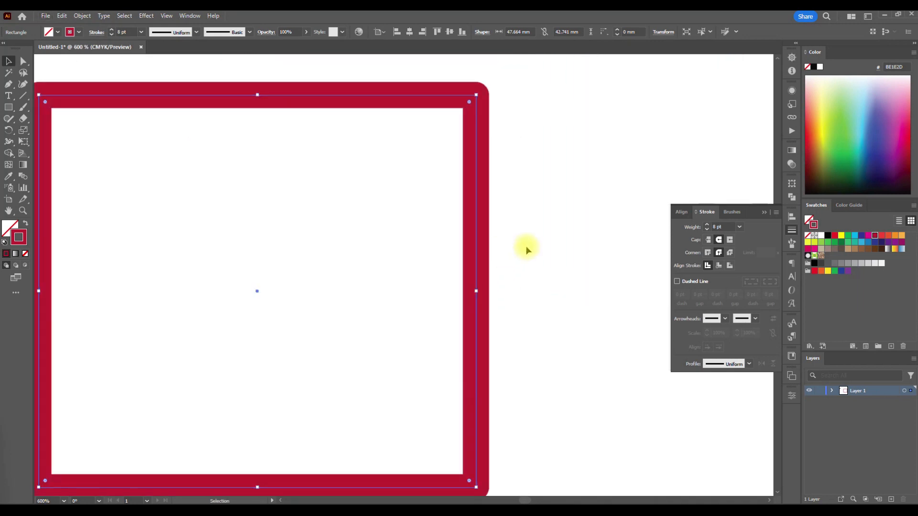
{"action": "scroll", "coordinate": [524, 210], "scroll_direction": "down", "scroll_amount": 2}
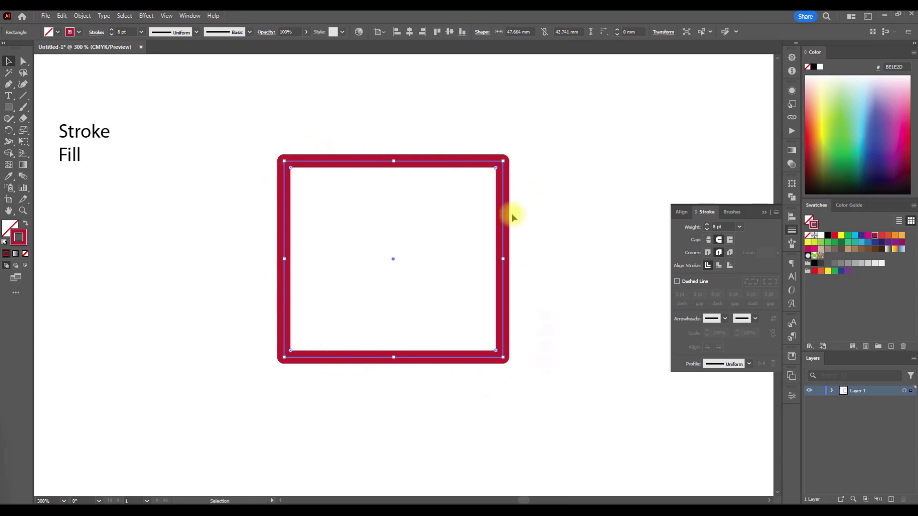
- Try aligning the rectangle's stroke to the inside at 10 pt, and settle on outside alignment with a 16 pt weight
{"action": "left_click", "coordinate": [717, 269]}
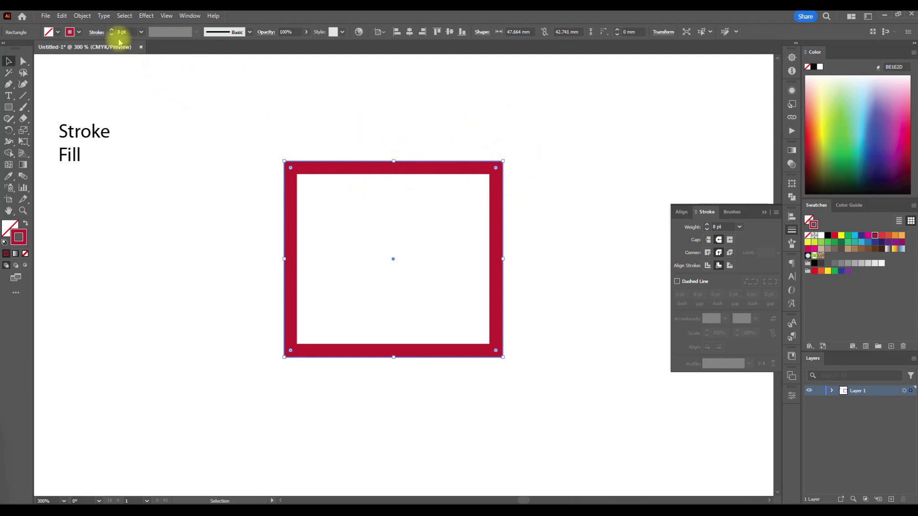
{"action": "scroll", "coordinate": [122, 32], "scroll_direction": "up", "scroll_amount": 1}
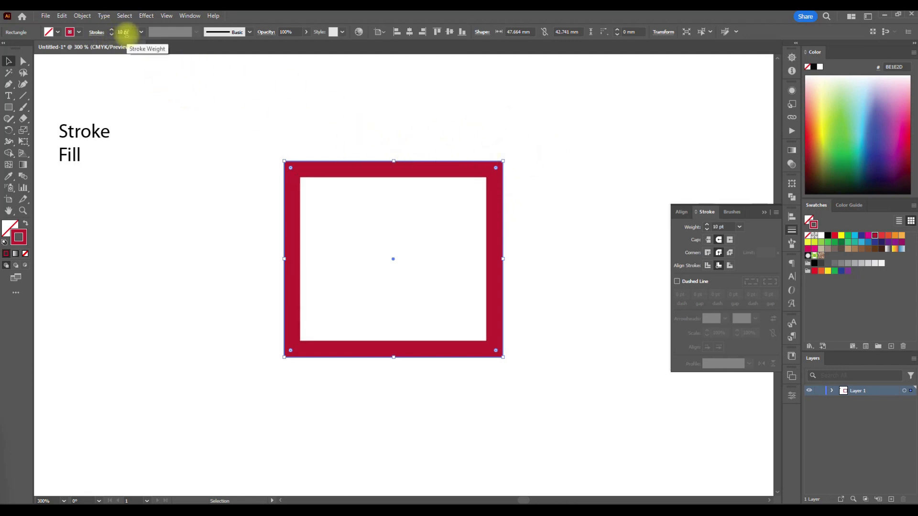
{"action": "left_click", "coordinate": [729, 265]}
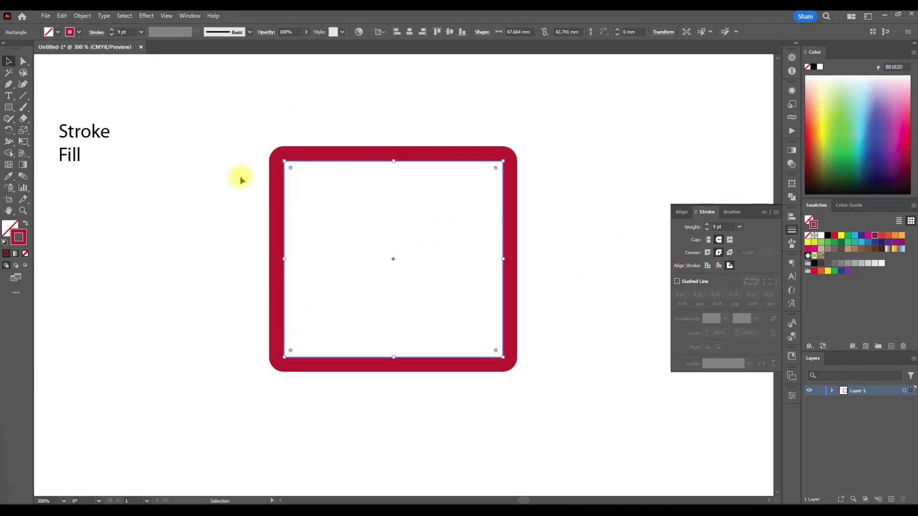
{"action": "scroll", "coordinate": [123, 31], "scroll_direction": "up", "scroll_amount": 7}
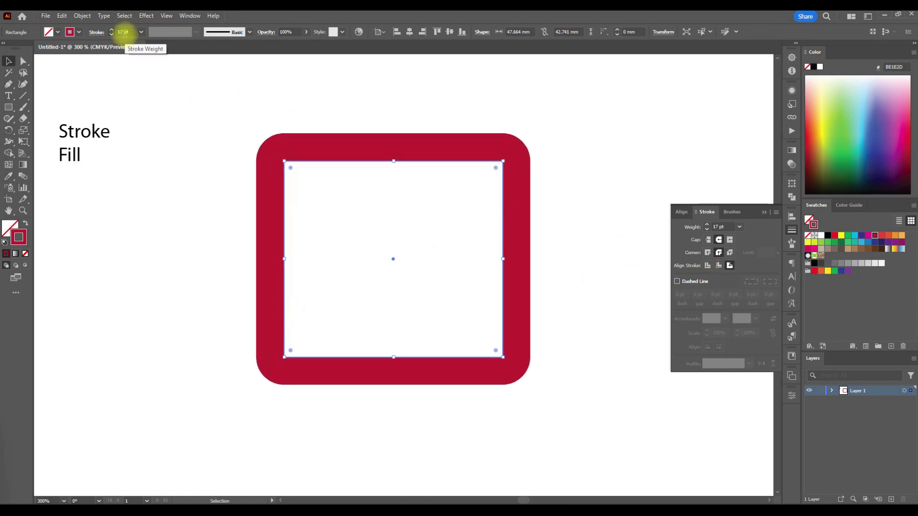
{"action": "key", "text": "ctrl+minus"}
{"action": "scroll", "coordinate": [431, 389], "scroll_direction": "left", "scroll_amount": 1}
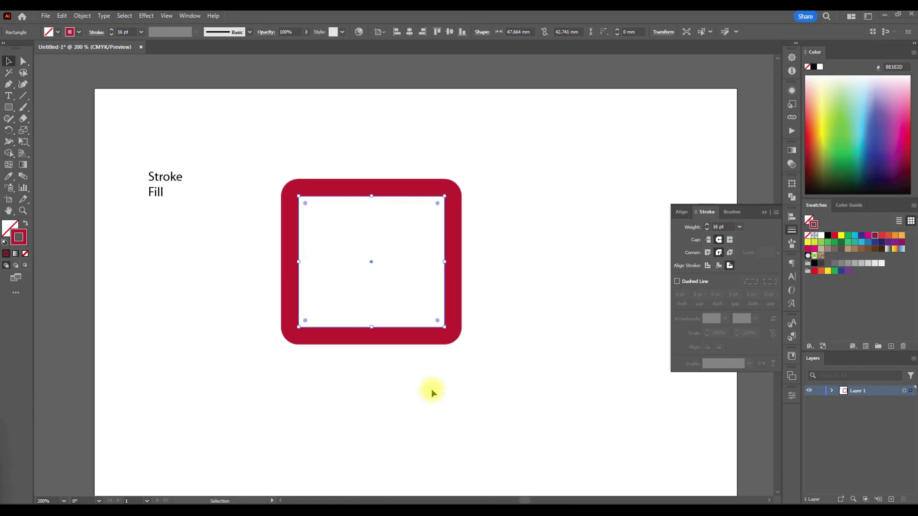
- Turn the rectangle's stroke into a dashed line and align the stroke to the center of the path
{"action": "left_click", "coordinate": [487, 344]}
{"action": "left_click", "coordinate": [401, 260]}
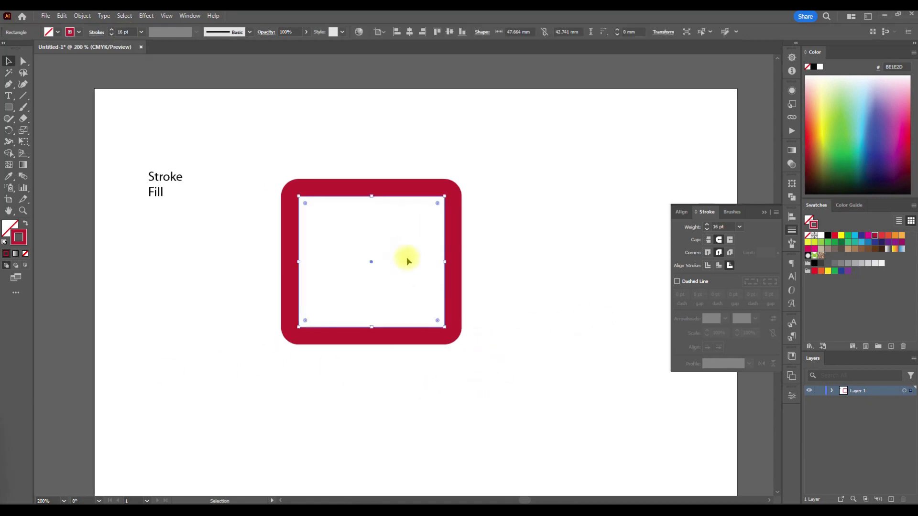
{"action": "left_click", "coordinate": [684, 282]}
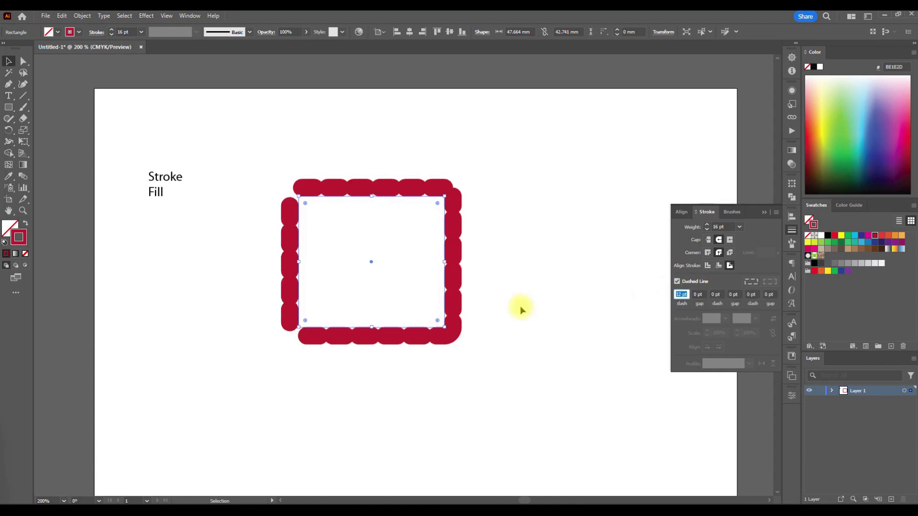
{"action": "left_click", "coordinate": [708, 265]}
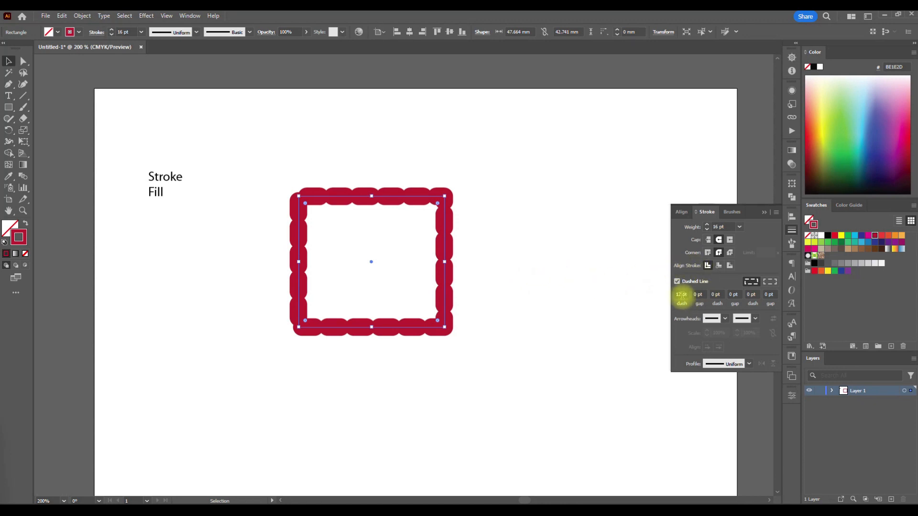
- Reduce the dashed rectangle's stroke weight to 4 pt and view the separated dashes up close
{"action": "scroll", "coordinate": [130, 32], "scroll_direction": "down", "scroll_amount": 6}
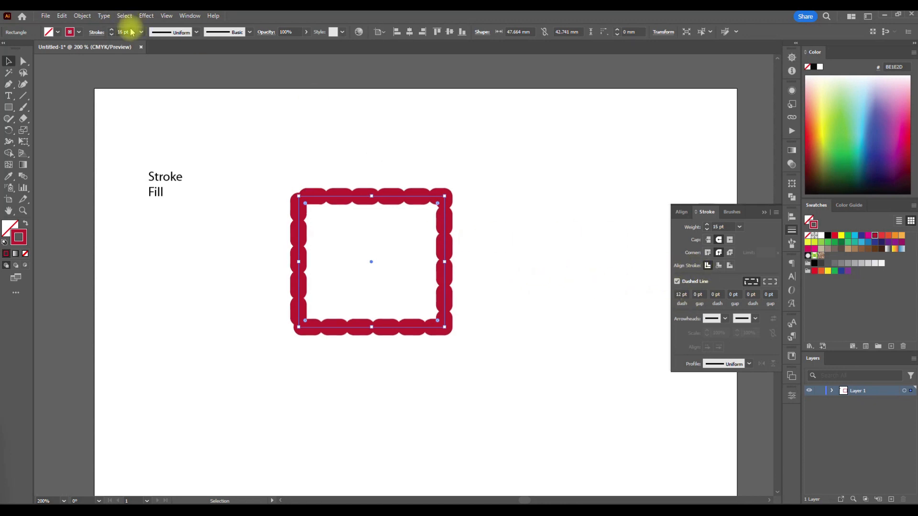
{"action": "scroll", "coordinate": [130, 32], "scroll_direction": "down", "scroll_amount": 6}
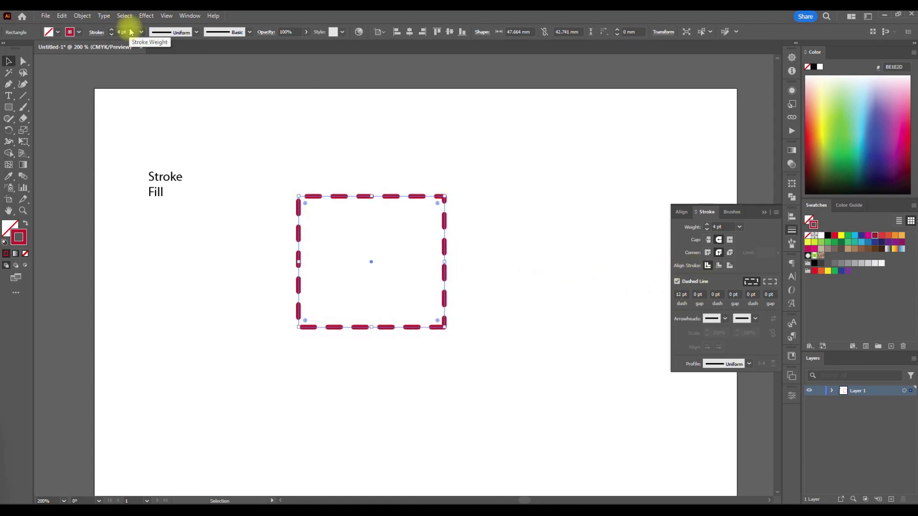
{"action": "left_click", "coordinate": [515, 309]}
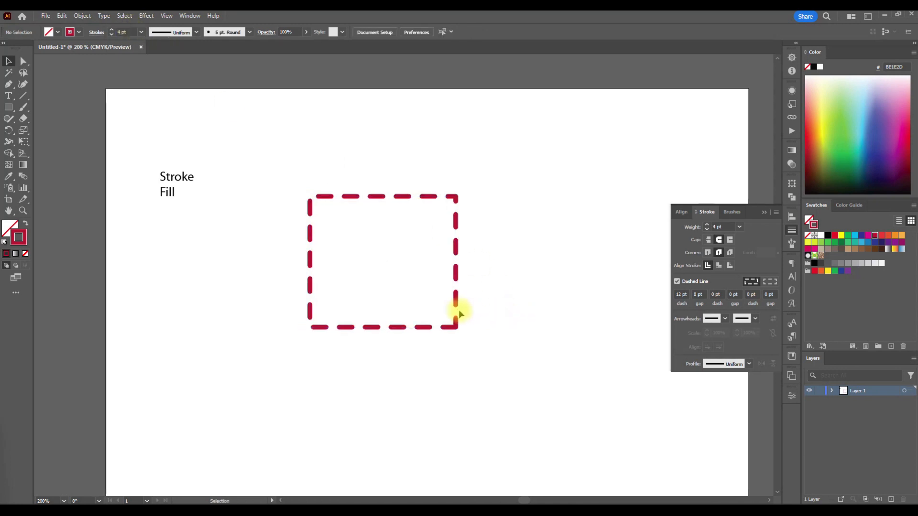
{"action": "scroll", "coordinate": [473, 313], "scroll_direction": "up", "scroll_amount": 1}
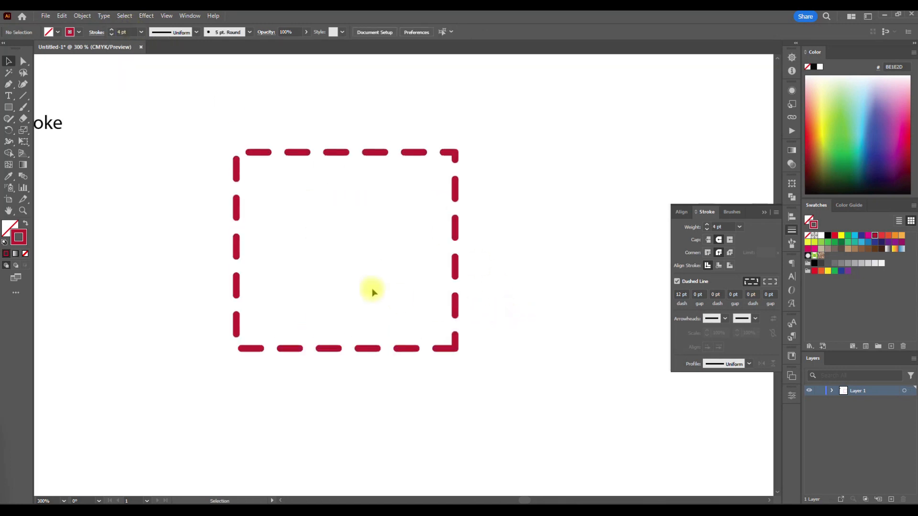
- Set the first dash length of the rectangle's dashed stroke to 5 pt
{"action": "left_click_drag", "start_coordinate": [550, 402], "coordinate": [405, 245]}
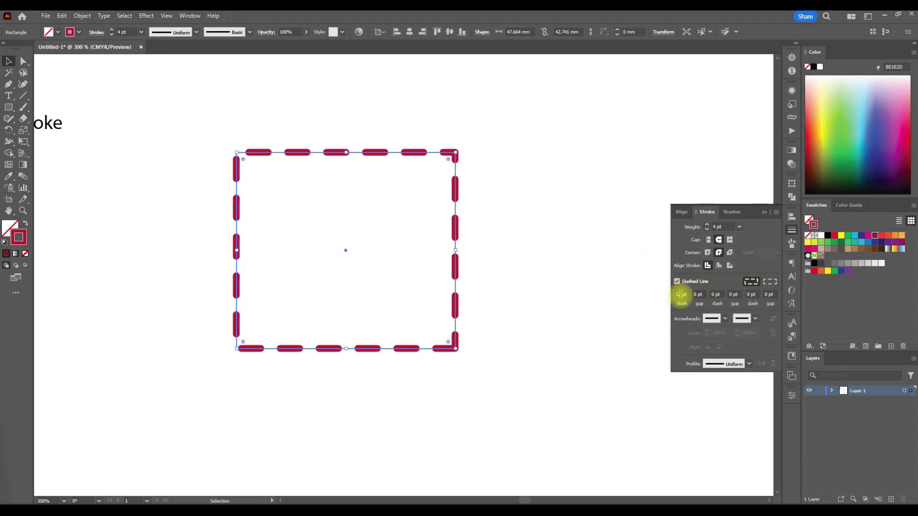
{"action": "left_click_drag", "start_coordinate": [681, 294], "coordinate": [670, 299]}
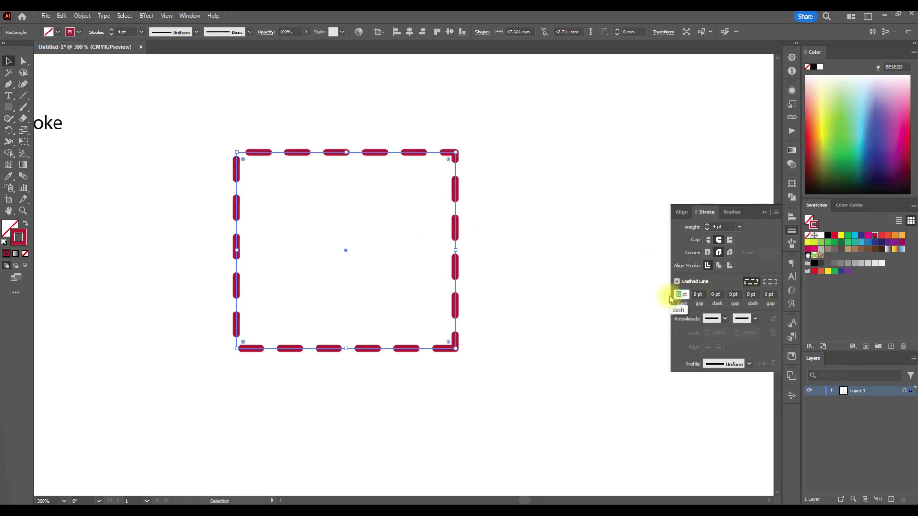
{"action": "type", "text": "5"}
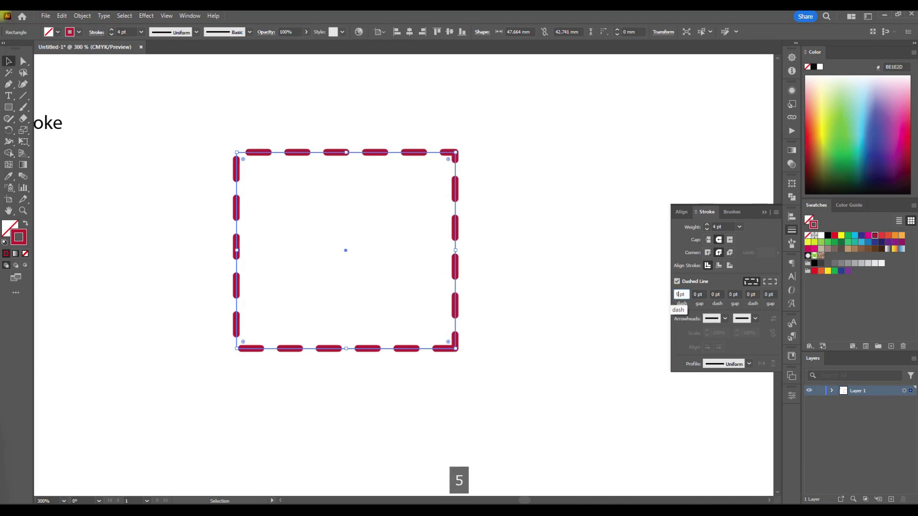
{"action": "left_click", "coordinate": [563, 398]}
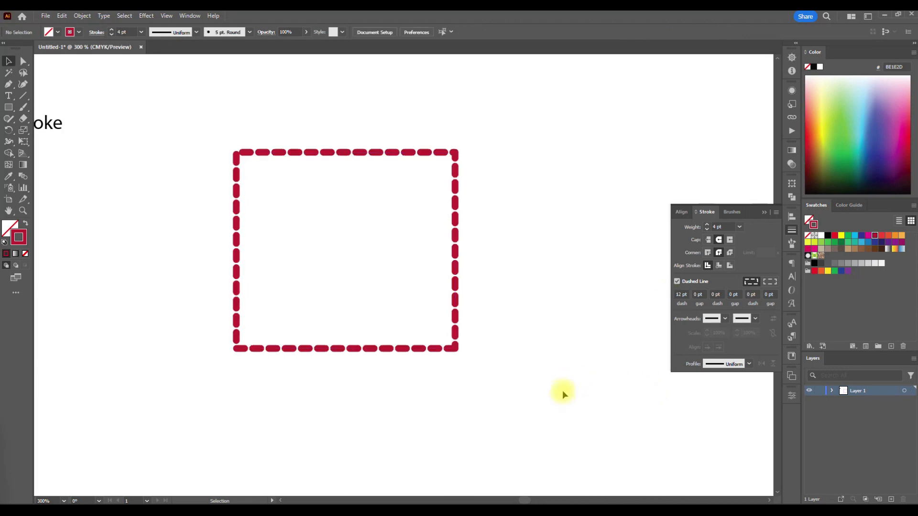
- Align the rectangle's dashes to corners and path ends, adjusting lengths to fit, and check the upper-right corner
{"action": "left_click_drag", "start_coordinate": [520, 380], "coordinate": [418, 273]}
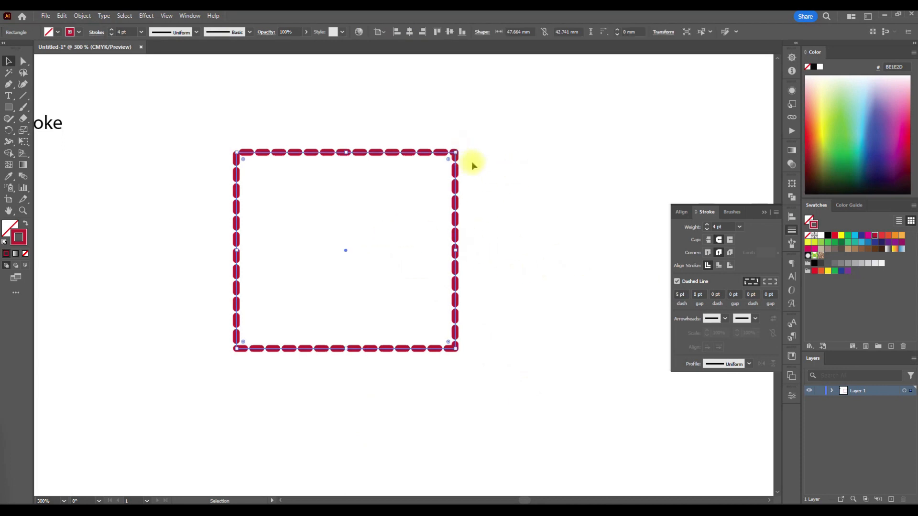
{"action": "left_click", "coordinate": [769, 282]}
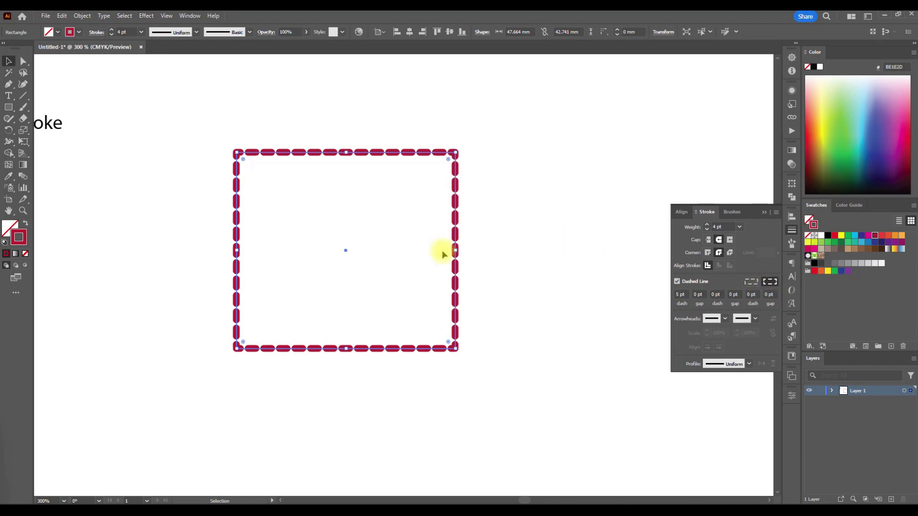
{"action": "left_click", "coordinate": [445, 210]}
{"action": "left_click", "coordinate": [454, 159]}
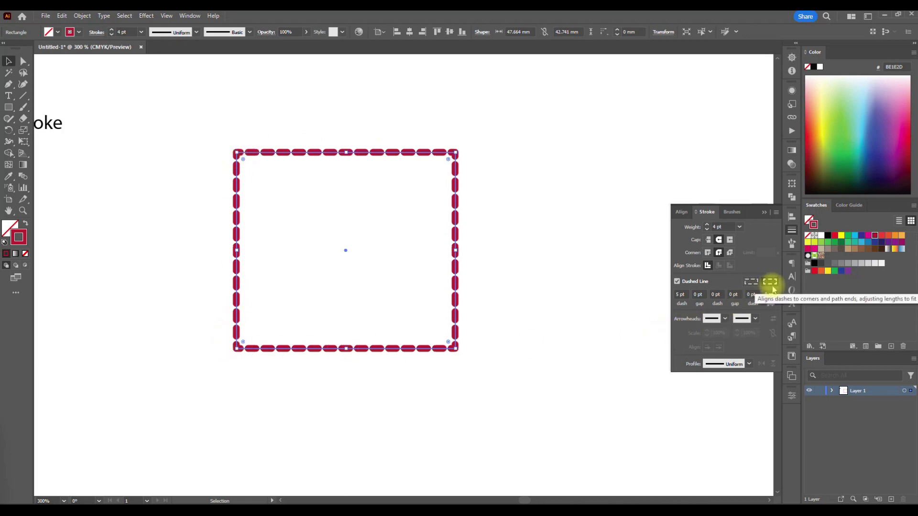
- Compare the corners using exact dash and gap lengths, and return the dashes to corner and path-end alignment
{"action": "left_click", "coordinate": [748, 281]}
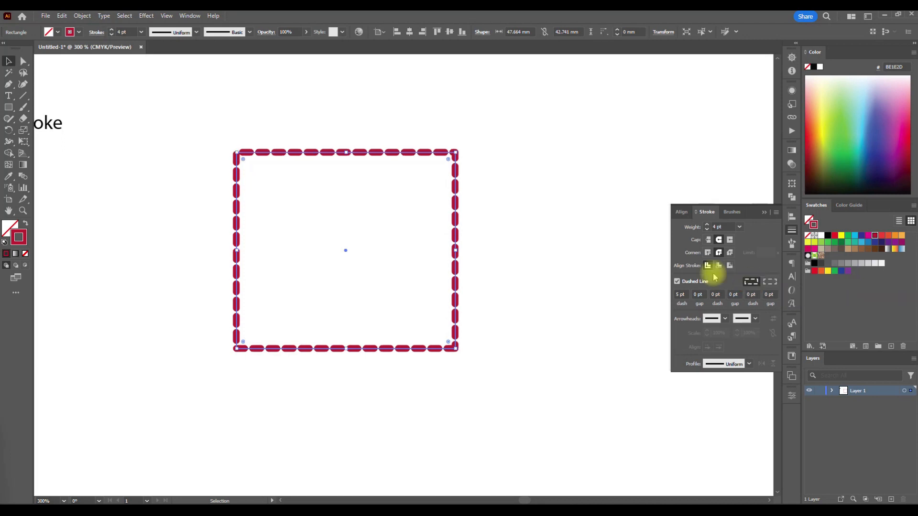
{"action": "scroll", "coordinate": [225, 154], "scroll_direction": "up", "scroll_amount": 2}
{"action": "scroll", "coordinate": [230, 157], "scroll_direction": "up", "scroll_amount": 3}
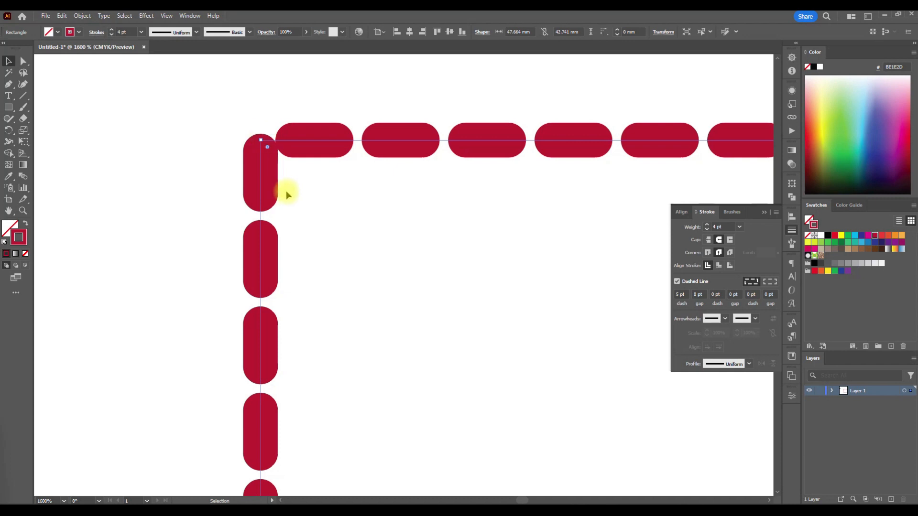
{"action": "scroll", "coordinate": [286, 194], "scroll_direction": "down", "scroll_amount": 4}
{"action": "scroll", "coordinate": [387, 249], "scroll_direction": "down", "scroll_amount": 1}
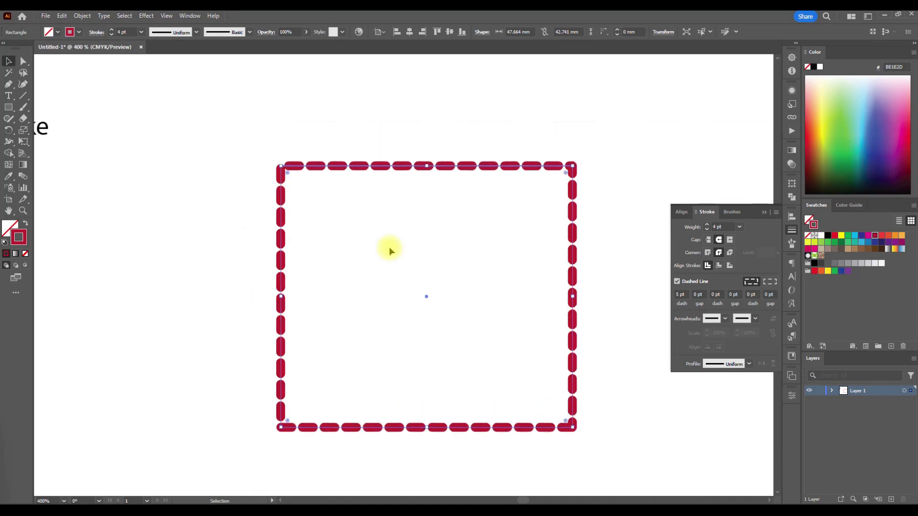
{"action": "scroll", "coordinate": [408, 258], "scroll_direction": "right", "scroll_amount": 2}
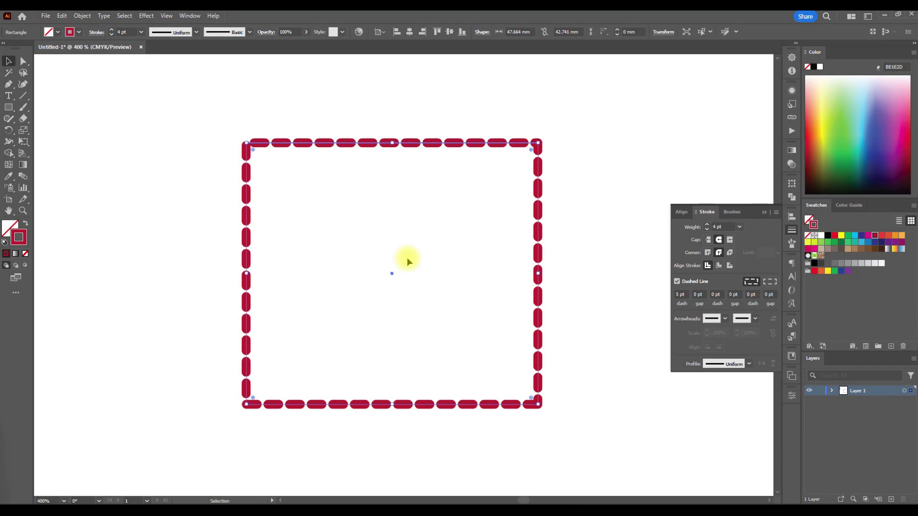
{"action": "left_click", "coordinate": [770, 284]}
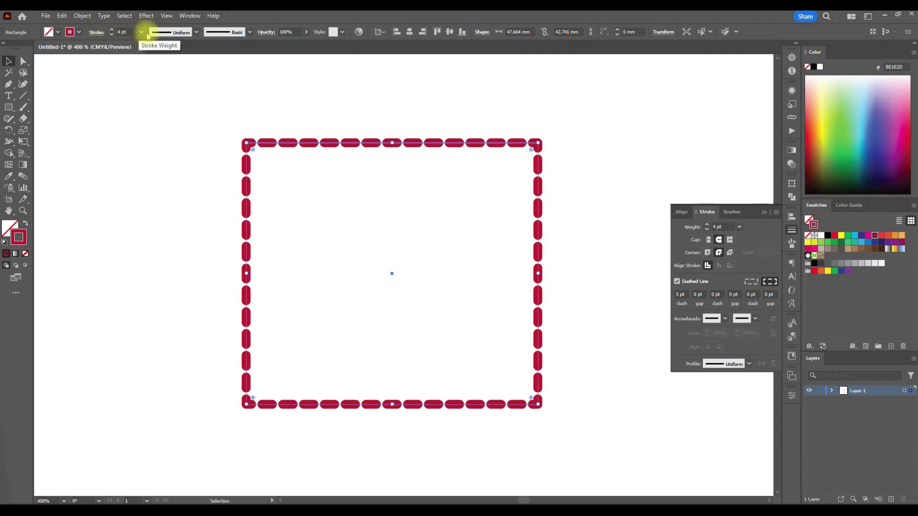
- Apply Width Profile 1 to the rectangle's stroke and turn off its dashed line
{"action": "left_click", "coordinate": [196, 33]}
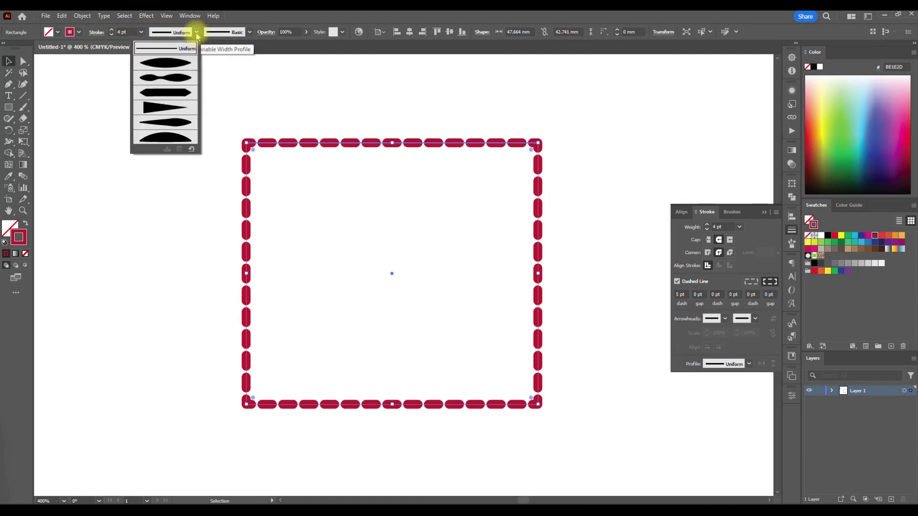
{"action": "left_click", "coordinate": [181, 62]}
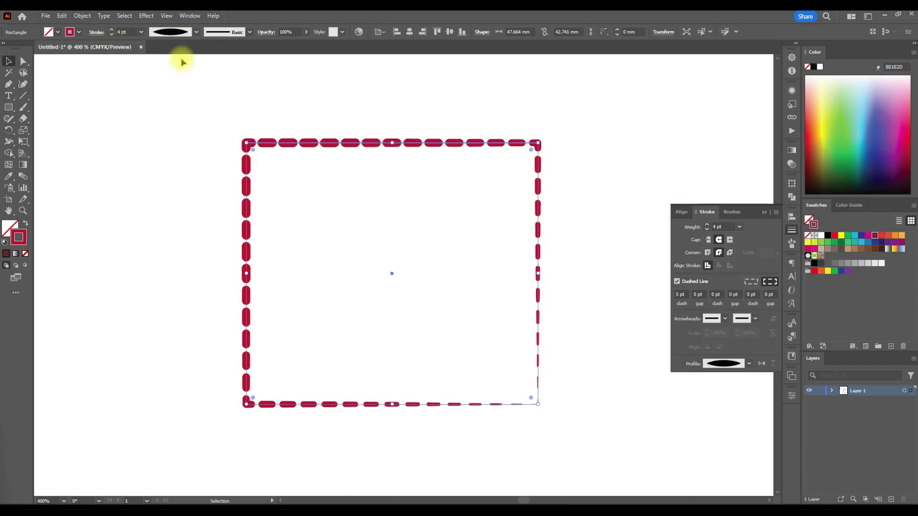
{"action": "left_click", "coordinate": [677, 281]}
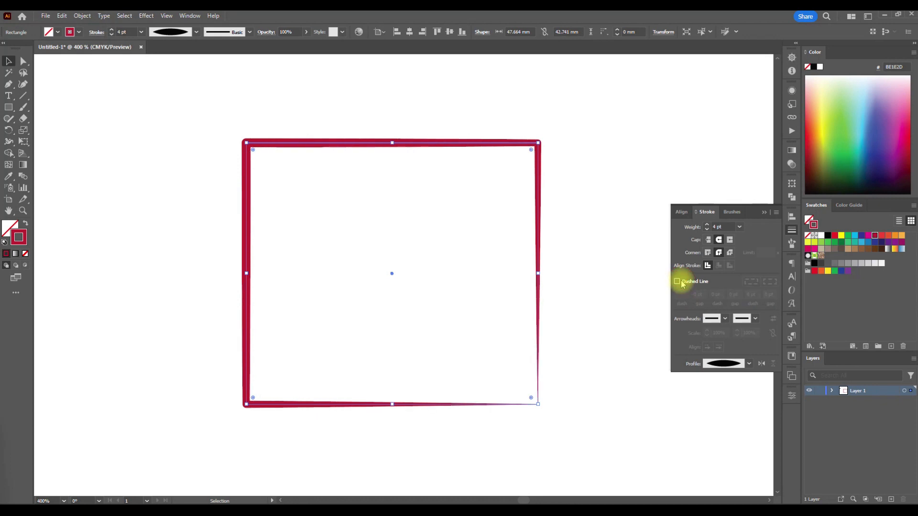
- Try another width profile on the rectangle's stroke, and settle on the Uniform profile
{"action": "left_click", "coordinate": [196, 32]}
{"action": "left_click", "coordinate": [180, 48]}
{"action": "left_click", "coordinate": [188, 32]}
{"action": "left_click", "coordinate": [180, 83]}
{"action": "left_click", "coordinate": [196, 32]}
{"action": "left_click", "coordinate": [180, 49]}
- Draw a second rectangle about 61 by 57 mm in the empty area below the red-outlined one
{"action": "key", "text": "ctrl+minus"}
{"action": "key", "text": "ctrl+minus"}
{"action": "scroll", "coordinate": [245, 204], "scroll_direction": "down", "scroll_amount": 2}
{"action": "left_click", "coordinate": [9, 107]}
{"action": "mouse_move", "coordinate": [226, 274]}
{"action": "left_mouse_down"}
{"action": "mouse_move", "coordinate": [391, 394]}
{"action": "mouse_move", "coordinate": [416, 448]}
{"action": "left_mouse_up"}
{"action": "scroll", "coordinate": [254, 330], "scroll_direction": "down", "scroll_amount": 2}
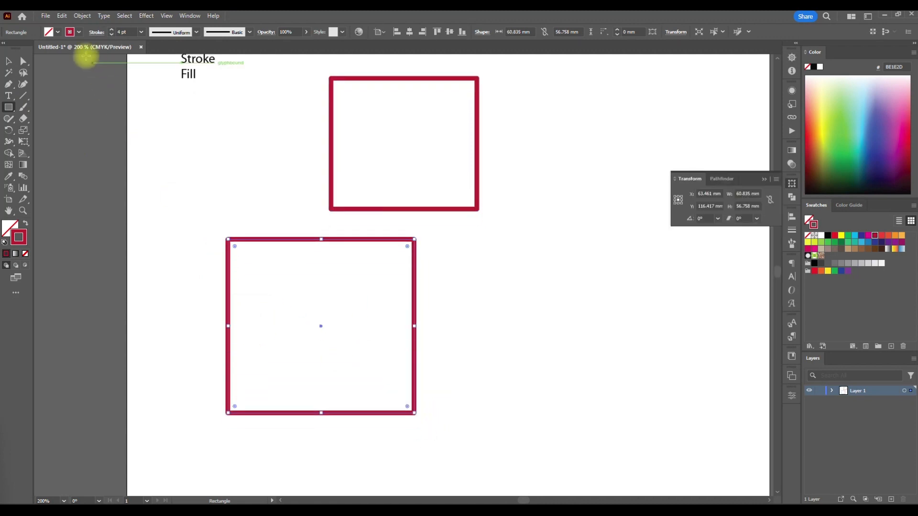
- Give the new rectangle a cyan fill and remove its stroke color
{"action": "left_click", "coordinate": [49, 32]}
{"action": "left_click", "coordinate": [52, 49]}
{"action": "left_click", "coordinate": [77, 32]}
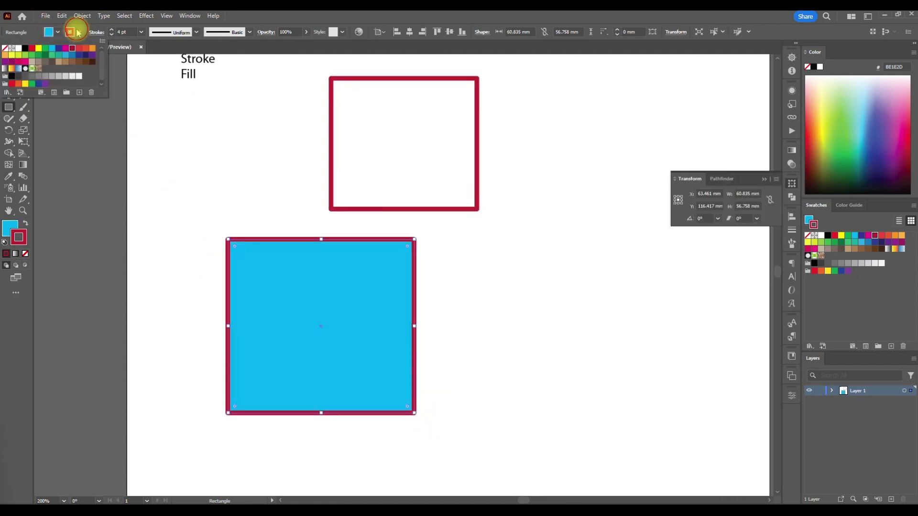
{"action": "left_click", "coordinate": [4, 49]}
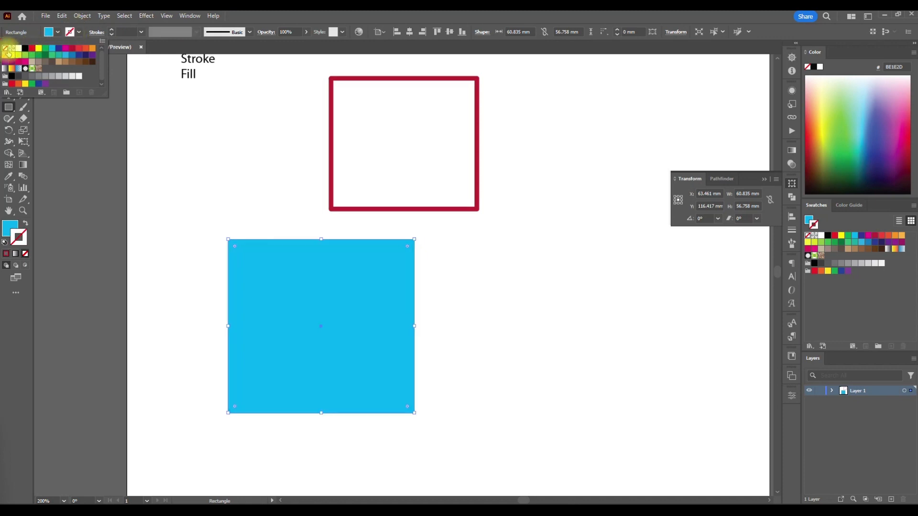
{"action": "left_click", "coordinate": [246, 206]}
{"action": "left_click", "coordinate": [476, 278]}
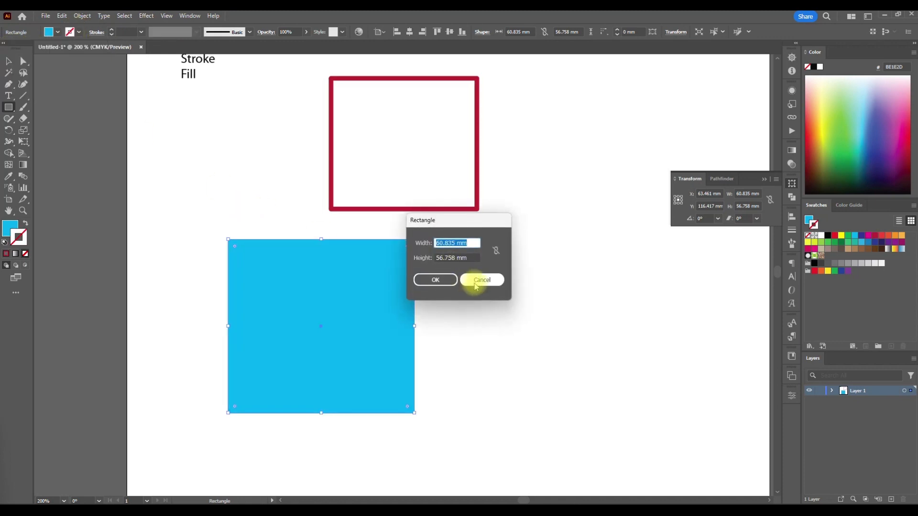
- Make the fill active on the cyan rectangle and change it to a white-to-black linear gradient
{"action": "left_click", "coordinate": [9, 227]}
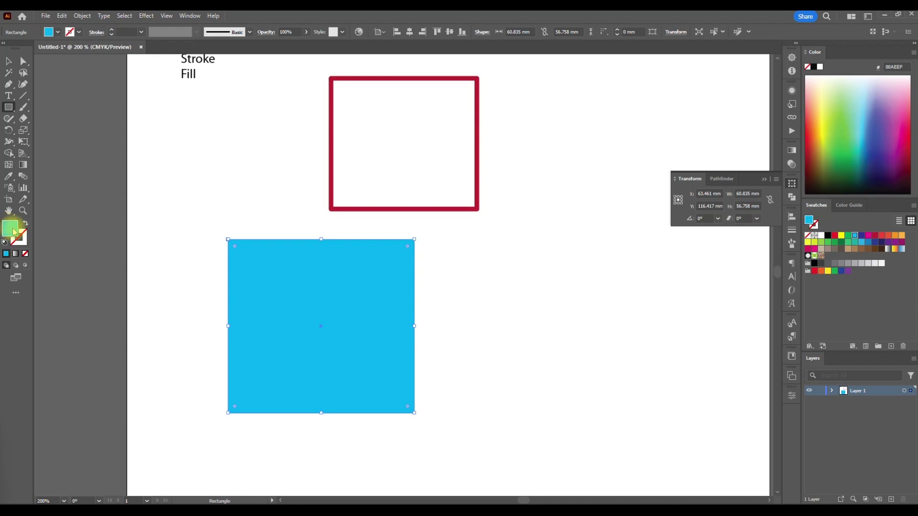
{"action": "scroll", "coordinate": [232, 229], "scroll_direction": "down", "scroll_amount": 1}
{"action": "scroll", "coordinate": [227, 237], "scroll_direction": "right", "scroll_amount": 1}
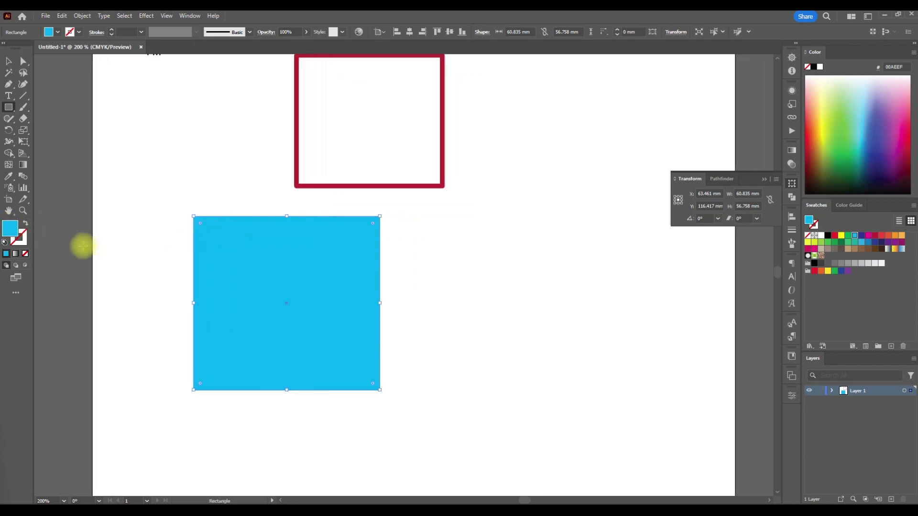
{"action": "left_click", "coordinate": [16, 260]}
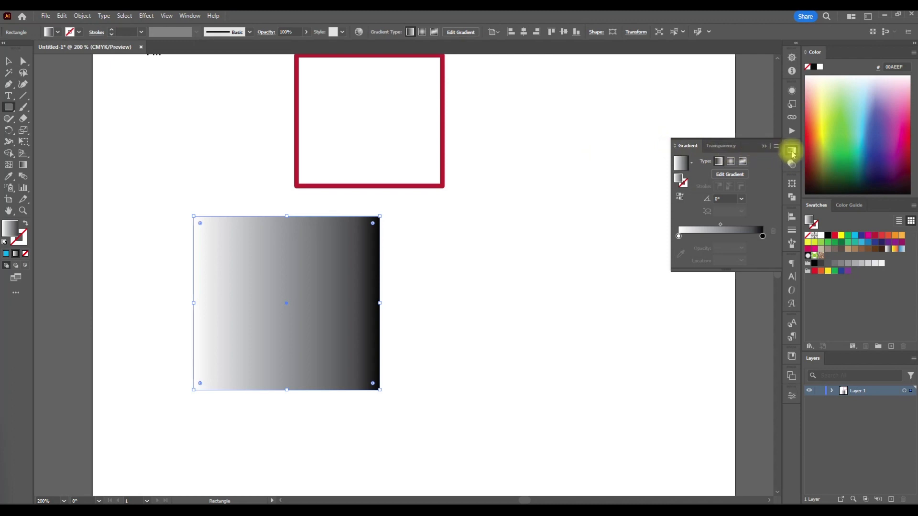
- Try the radial, freeform and linear gradient types on the rectangle's fill, and settle on radial
{"action": "left_click", "coordinate": [731, 162]}
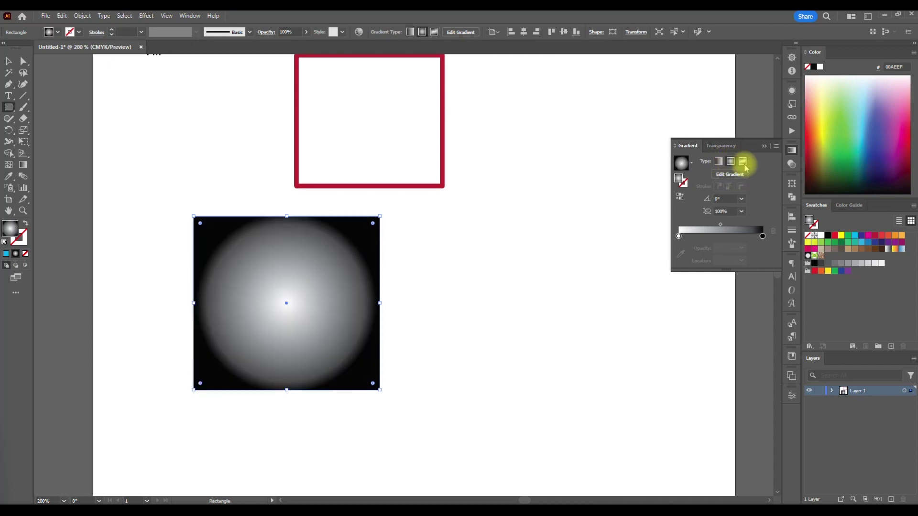
{"action": "left_click", "coordinate": [742, 162]}
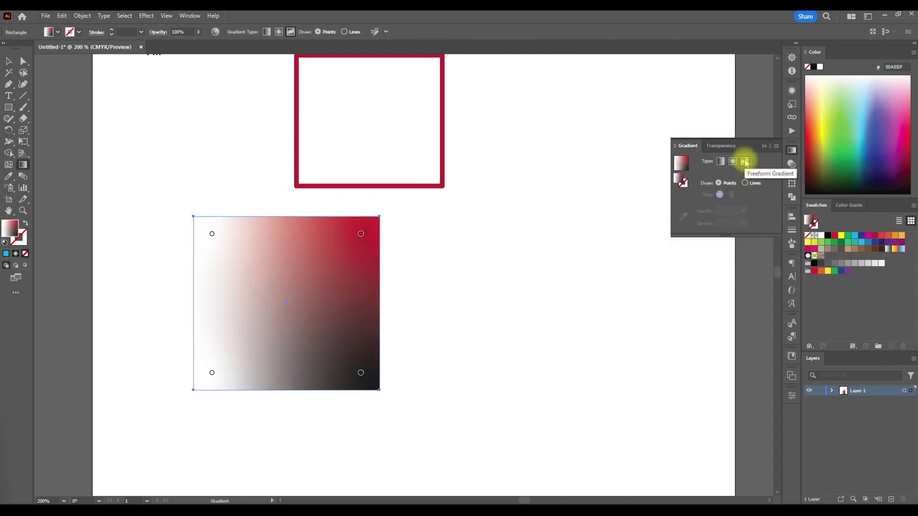
{"action": "left_click", "coordinate": [720, 161]}
{"action": "left_click", "coordinate": [730, 162]}
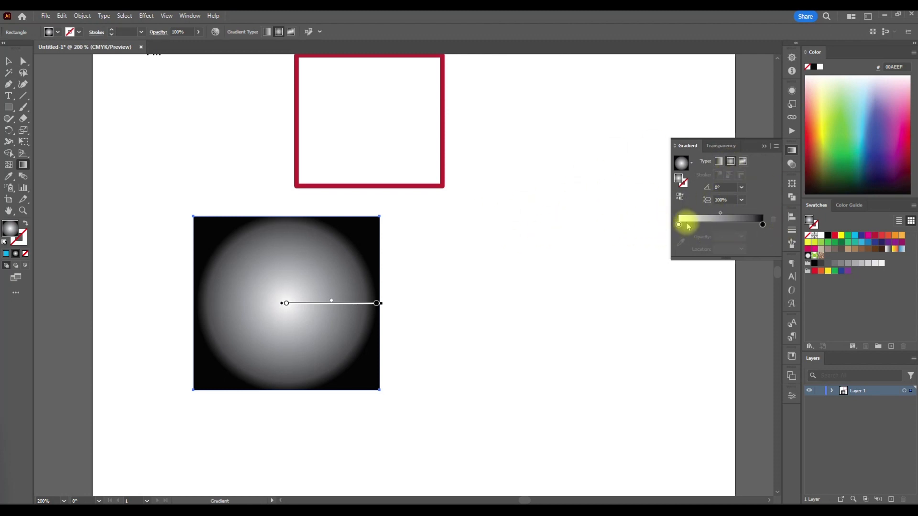
- Try adding an extra color stop in the middle of the radial gradient, and remove it
{"action": "left_click", "coordinate": [716, 224]}
{"action": "mouse_move", "coordinate": [744, 227]}
{"action": "left_mouse_down"}
{"action": "mouse_move", "coordinate": [727, 225]}
{"action": "mouse_move", "coordinate": [774, 222]}
{"action": "left_mouse_up"}
{"action": "left_click_drag", "start_coordinate": [715, 224], "coordinate": [719, 275]}
- Try green and blue on the radial gradient's inner color stop, and settle on a soft yellow
{"action": "left_click", "coordinate": [679, 225]}
{"action": "double_click", "coordinate": [679, 226]}
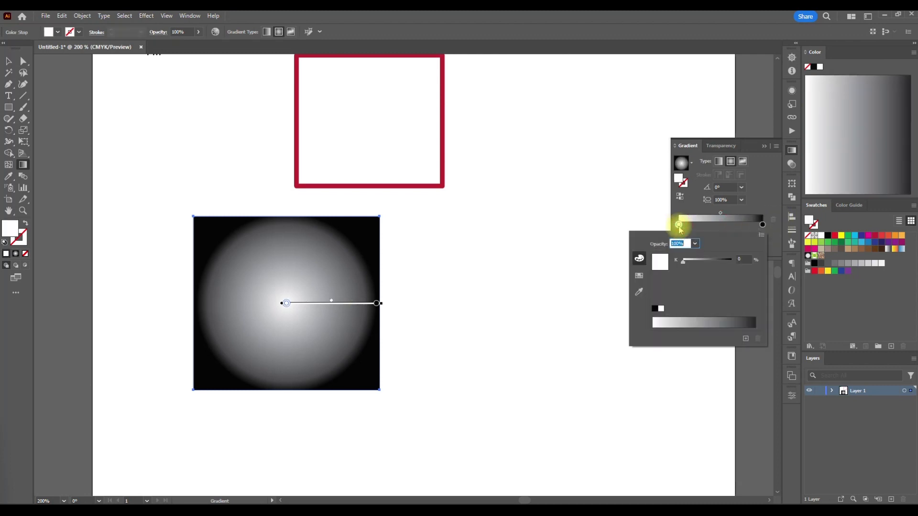
{"action": "left_click", "coordinate": [639, 258]}
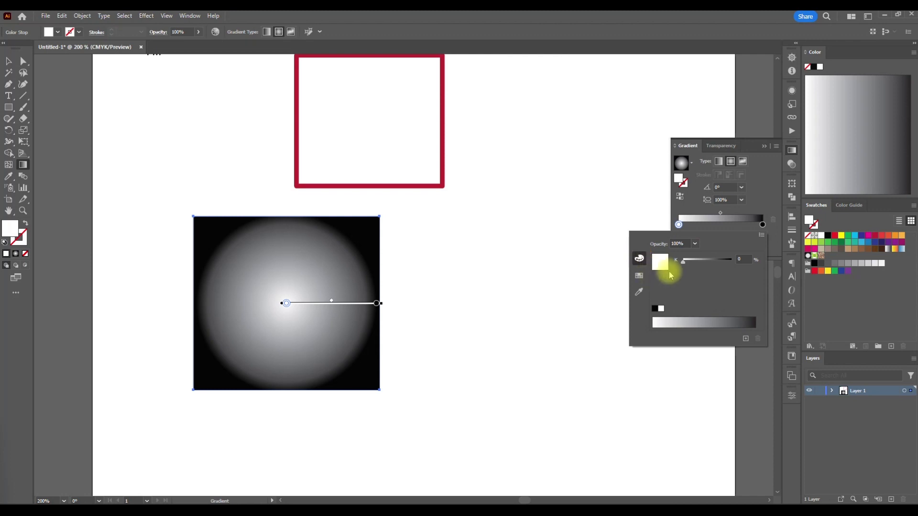
{"action": "left_click", "coordinate": [854, 244]}
{"action": "left_click", "coordinate": [848, 236]}
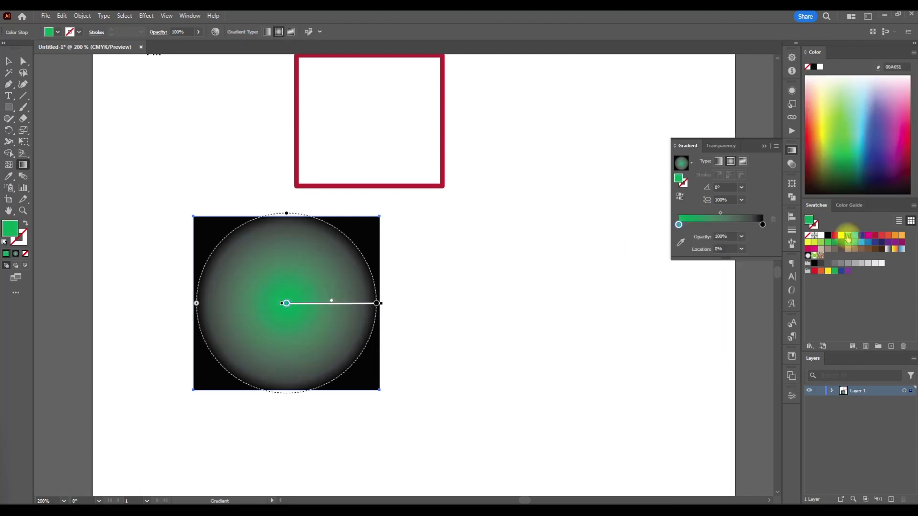
{"action": "left_click", "coordinate": [862, 236]}
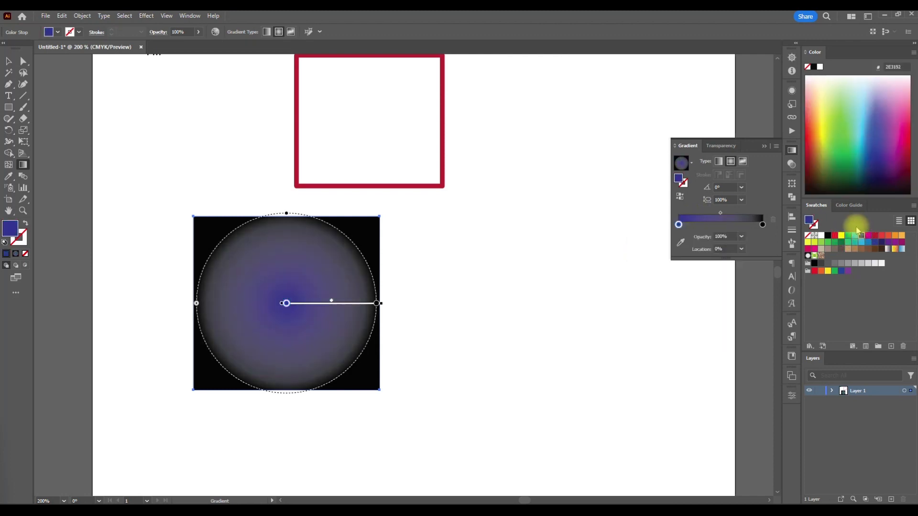
{"action": "left_click", "coordinate": [841, 236]}
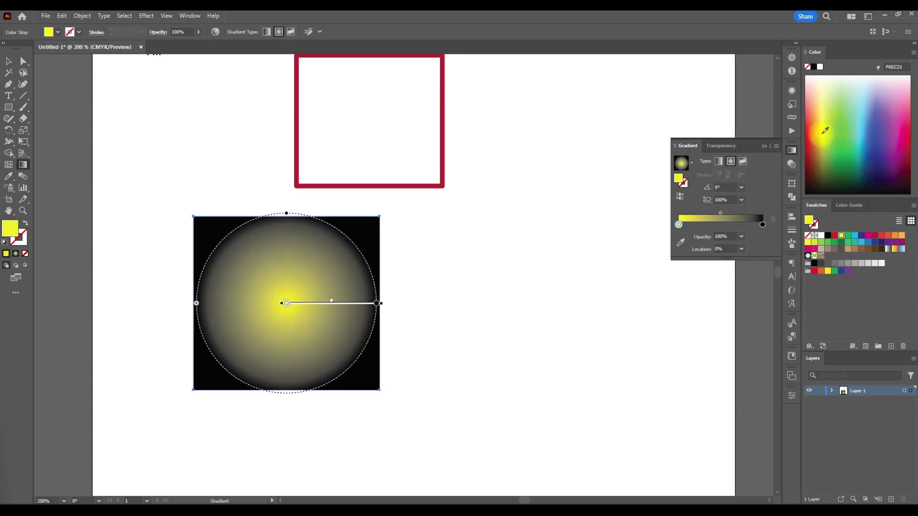
{"action": "left_click", "coordinate": [823, 114]}
- Recolor the gradient's outer black stop, trying red first and settling on purple (A73F97)
{"action": "left_click", "coordinate": [762, 225]}
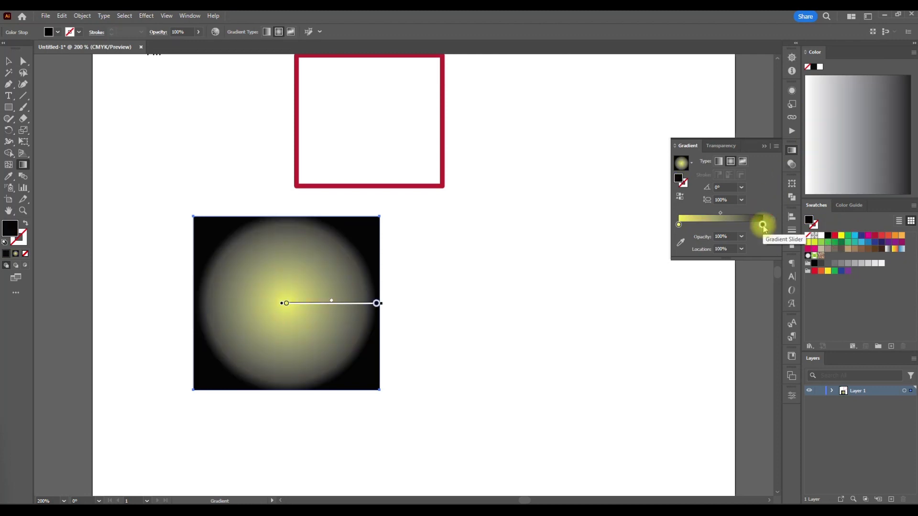
{"action": "left_click", "coordinate": [881, 235]}
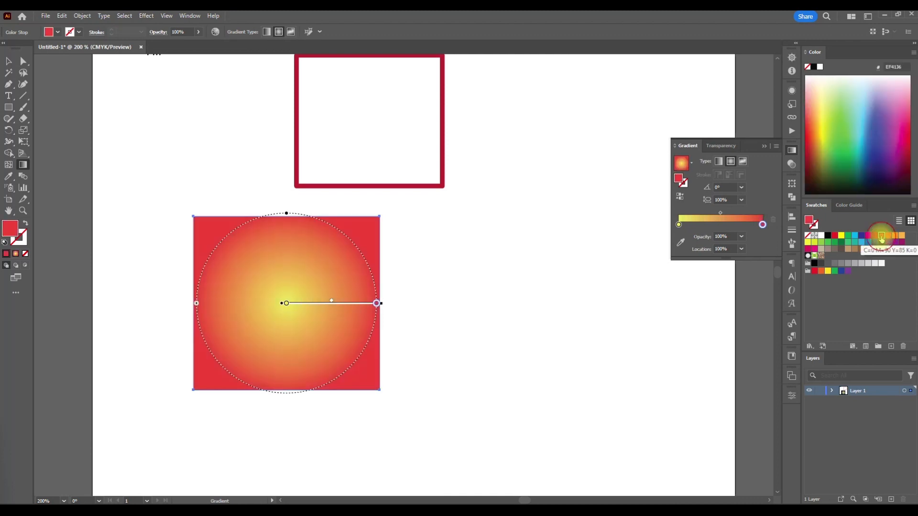
{"action": "left_click", "coordinate": [819, 130]}
{"action": "left_click_drag", "start_coordinate": [820, 130], "coordinate": [896, 144]}
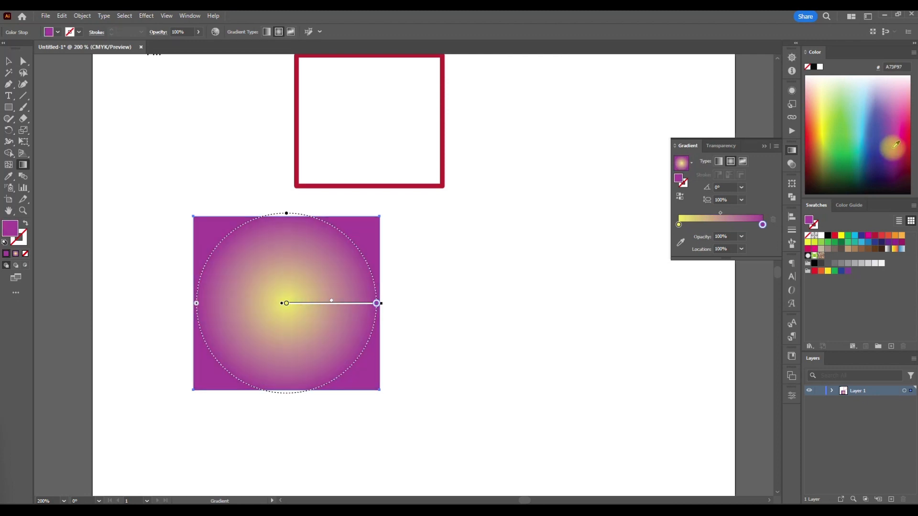
- Enlarge the radial gradient past the rectangle's edge and reposition its yellow stop, midpoint and purple stop, placing the purple stop at about 52%
{"action": "mouse_move", "coordinate": [721, 215]}
{"action": "left_mouse_down"}
{"action": "mouse_move", "coordinate": [741, 217]}
{"action": "mouse_move", "coordinate": [695, 216]}
{"action": "mouse_move", "coordinate": [726, 210]}
{"action": "left_mouse_up"}
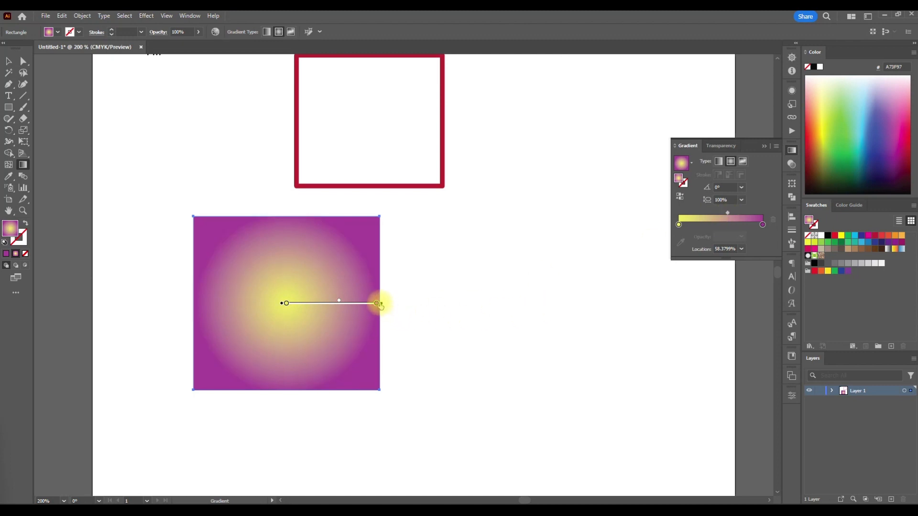
{"action": "left_click_drag", "start_coordinate": [381, 304], "coordinate": [489, 315]}
{"action": "left_click_drag", "start_coordinate": [286, 307], "coordinate": [312, 308]}
{"action": "left_click_drag", "start_coordinate": [411, 303], "coordinate": [368, 303]}
{"action": "left_click_drag", "start_coordinate": [484, 304], "coordinate": [352, 302]}
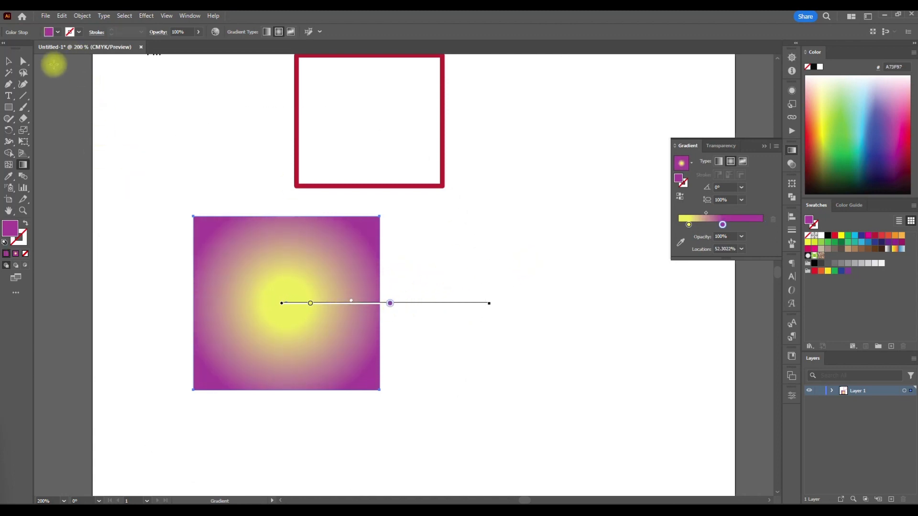
- Switch the lower rectangle's fill from gradient to solid purple, back to the gradient, and finally to none
{"action": "left_click", "coordinate": [8, 60]}
{"action": "left_click", "coordinate": [228, 181]}
{"action": "left_click", "coordinate": [274, 260]}
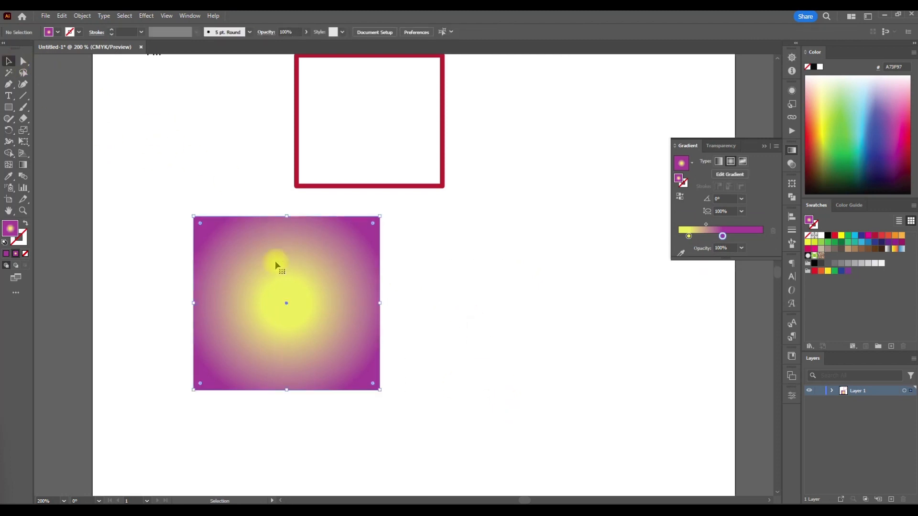
{"action": "left_click", "coordinate": [6, 256]}
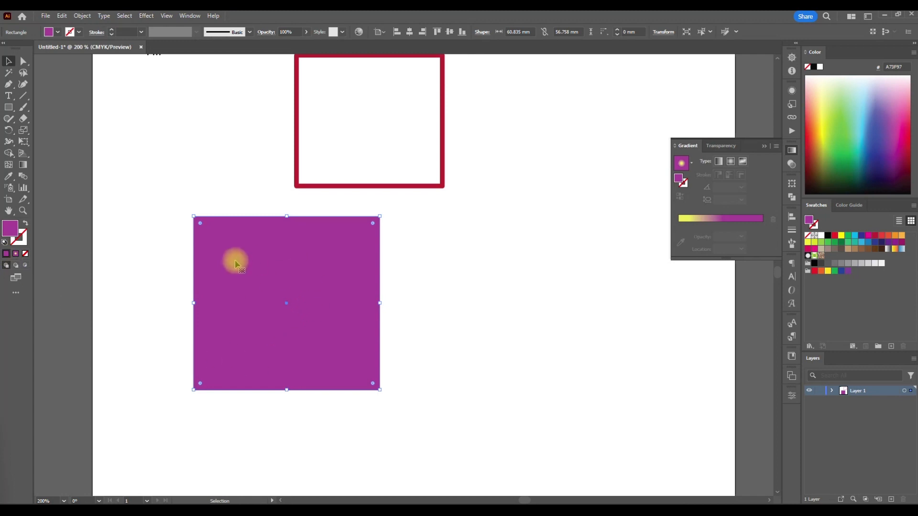
{"action": "left_click", "coordinate": [15, 254]}
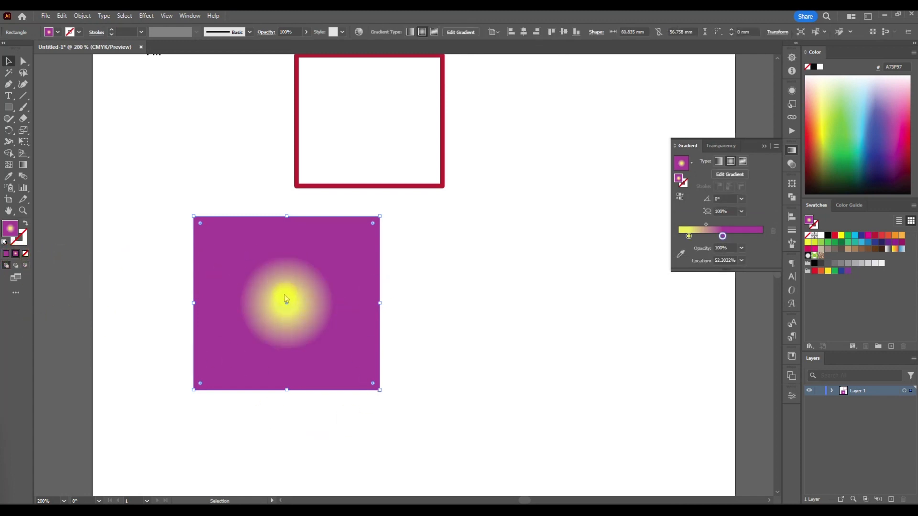
{"action": "left_click", "coordinate": [25, 254]}
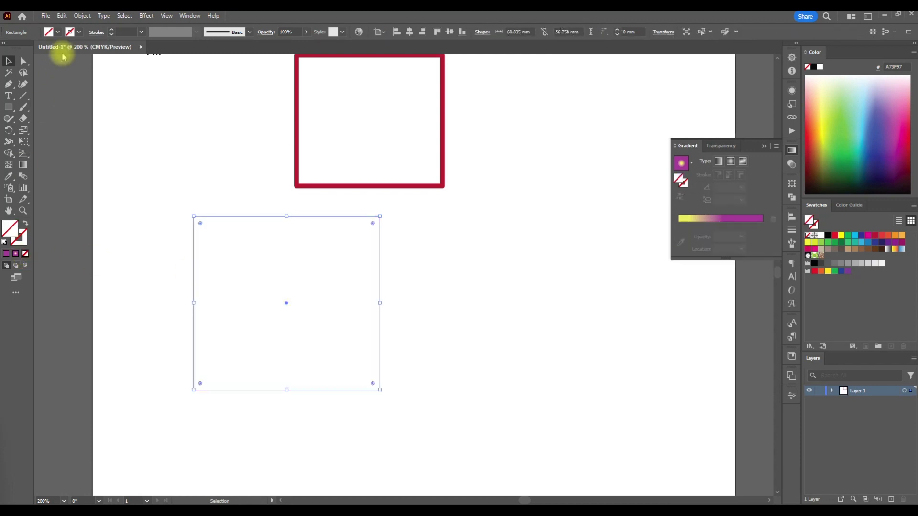
- Give the unfilled lower rectangle a crimson stroke and deselect it
{"action": "left_click", "coordinate": [71, 31]}
{"action": "left_click", "coordinate": [70, 51]}
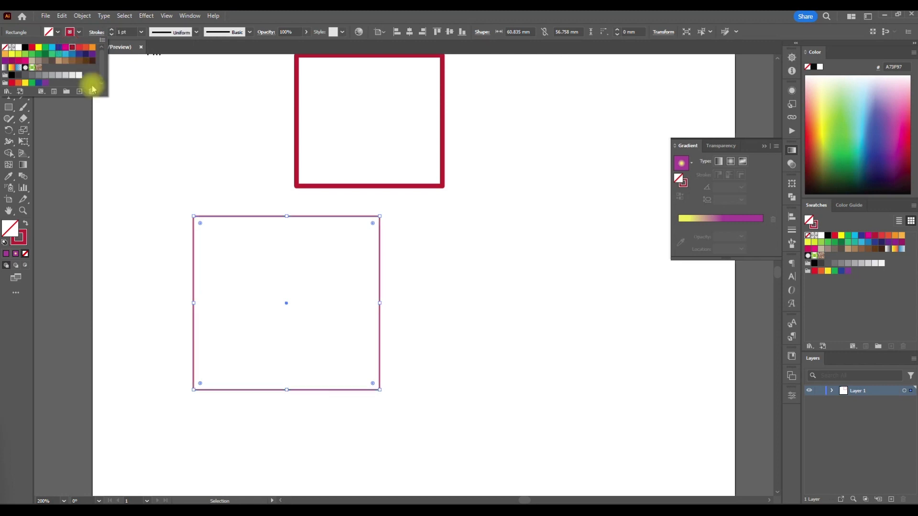
{"action": "scroll", "coordinate": [200, 187], "scroll_direction": "up", "scroll_amount": 2}
{"action": "left_click", "coordinate": [199, 183]}
{"action": "scroll", "coordinate": [231, 254], "scroll_direction": "up", "scroll_amount": 5}
{"action": "scroll", "coordinate": [230, 254], "scroll_direction": "down", "scroll_amount": 2}
{"action": "scroll", "coordinate": [231, 253], "scroll_direction": "left", "scroll_amount": 2}
{"action": "scroll", "coordinate": [231, 253], "scroll_direction": "down", "scroll_amount": 3}
{"action": "scroll", "coordinate": [230, 257], "scroll_direction": "up", "scroll_amount": 2}
{"action": "scroll", "coordinate": [230, 258], "scroll_direction": "up", "scroll_amount": 2}
{"action": "scroll", "coordinate": [230, 257], "scroll_direction": "right", "scroll_amount": 1}
{"action": "scroll", "coordinate": [230, 255], "scroll_direction": "up", "scroll_amount": 1}
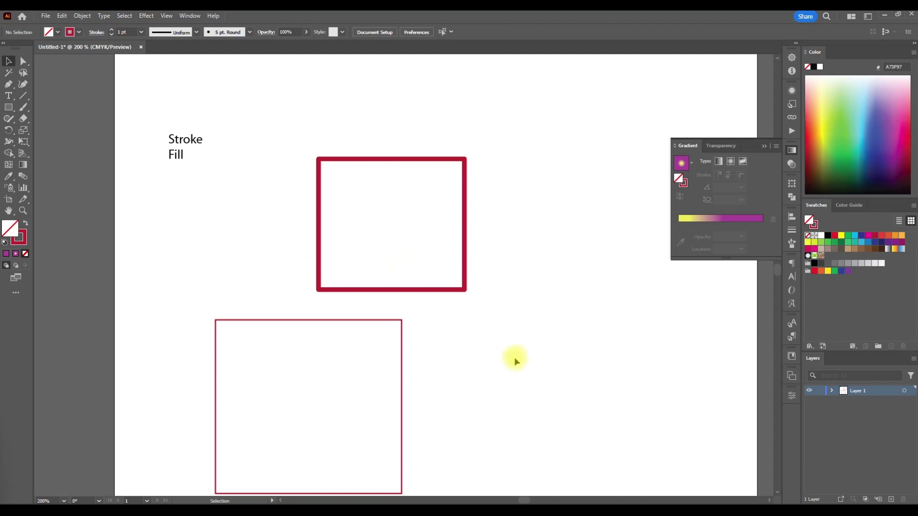
{"action": "left_click_drag", "start_coordinate": [514, 359], "coordinate": [437, 251]}
{"action": "left_click", "coordinate": [577, 344]}
{"action": "scroll", "coordinate": [502, 322], "scroll_direction": "down", "scroll_amount": 1}
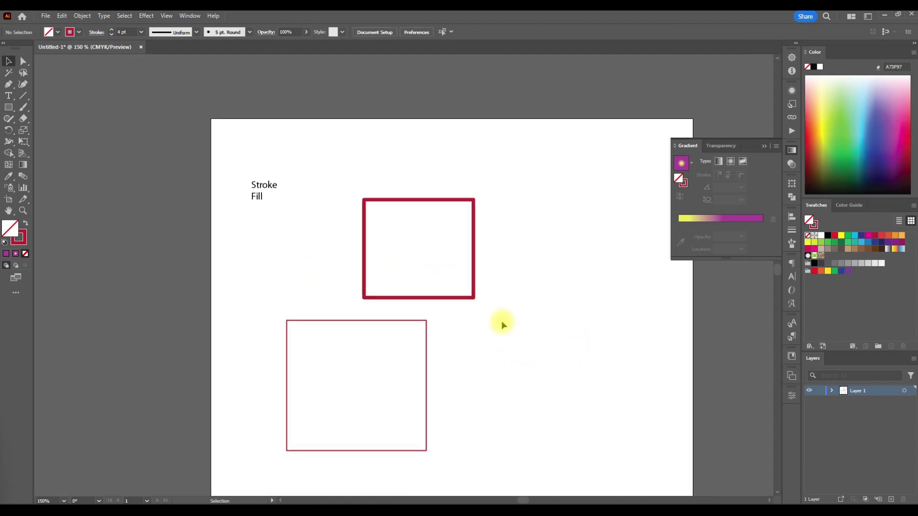
{"action": "scroll", "coordinate": [502, 324], "scroll_direction": "right", "scroll_amount": 1}
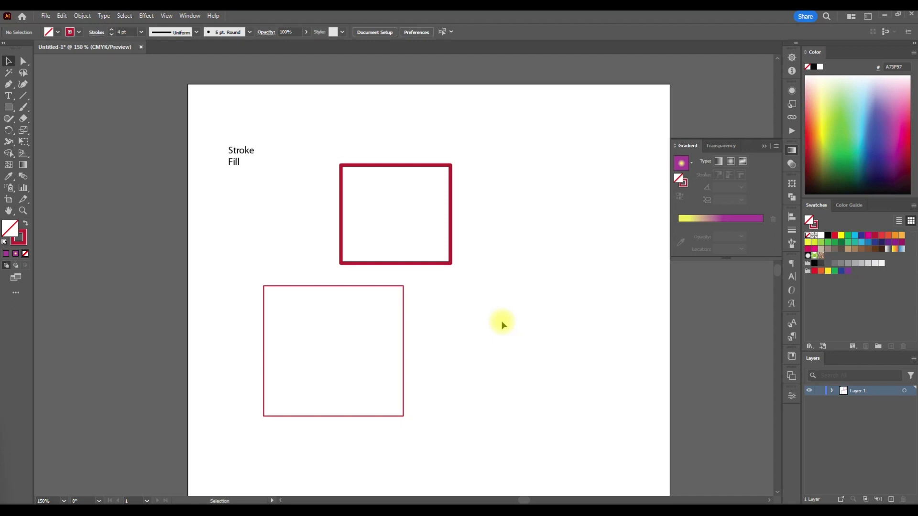
{"action": "scroll", "coordinate": [502, 325], "scroll_direction": "down", "scroll_amount": 4}
{"action": "scroll", "coordinate": [502, 324], "scroll_direction": "up", "scroll_amount": 3}
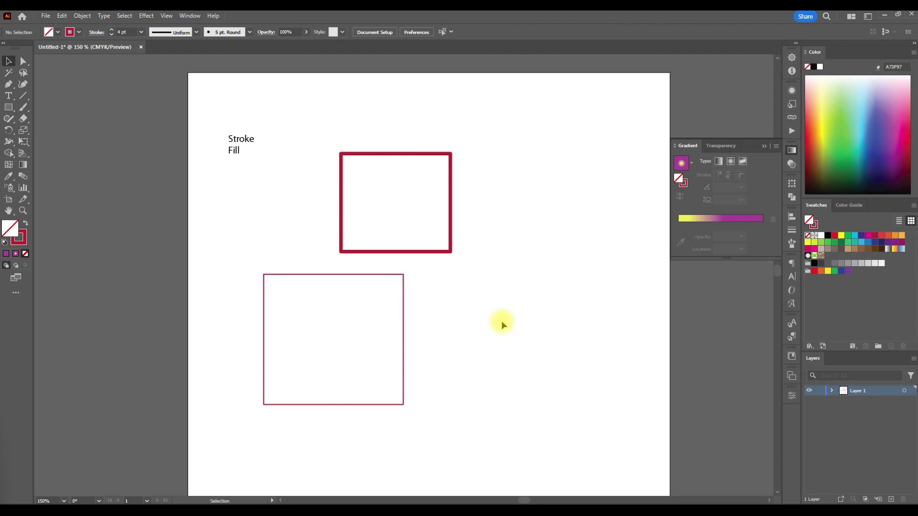
{"action": "scroll", "coordinate": [453, 303], "scroll_direction": "left", "scroll_amount": 1}
{"action": "scroll", "coordinate": [453, 303], "scroll_direction": "down", "scroll_amount": 3}
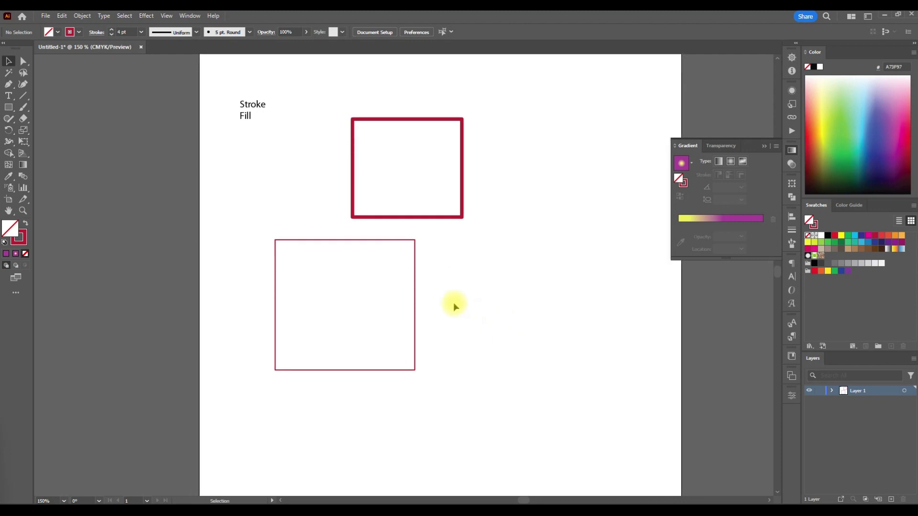
{"action": "scroll", "coordinate": [453, 303], "scroll_direction": "right", "scroll_amount": 2}
{"action": "scroll", "coordinate": [453, 303], "scroll_direction": "up", "scroll_amount": 2}
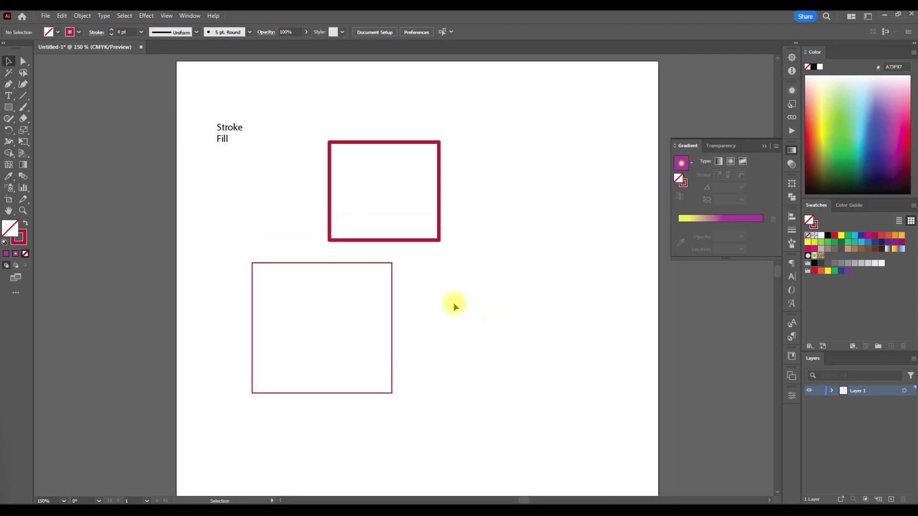